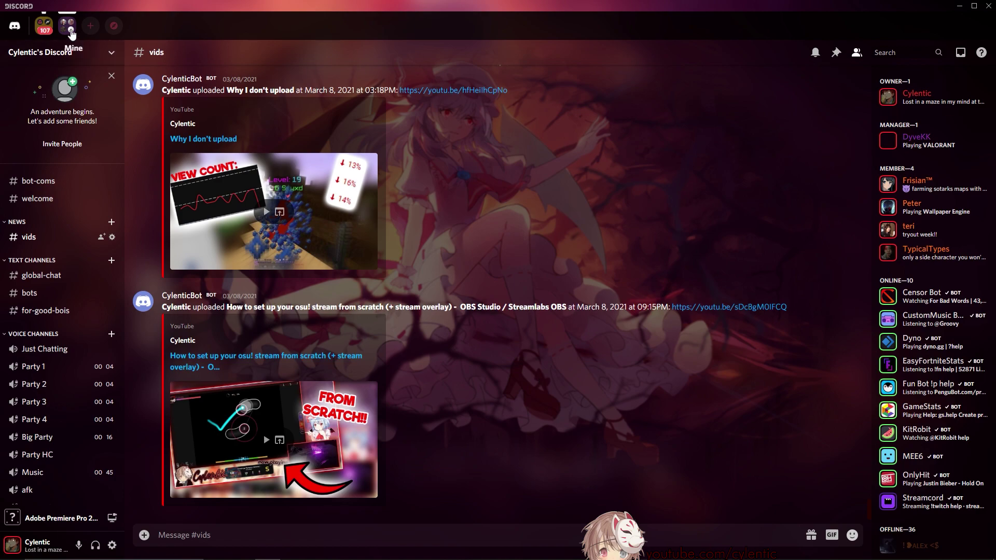
# Expand the Mine server folder in Discord, and switch to the BetterDiscordApp GitHub page in the browser
pyautogui.click(66, 26)
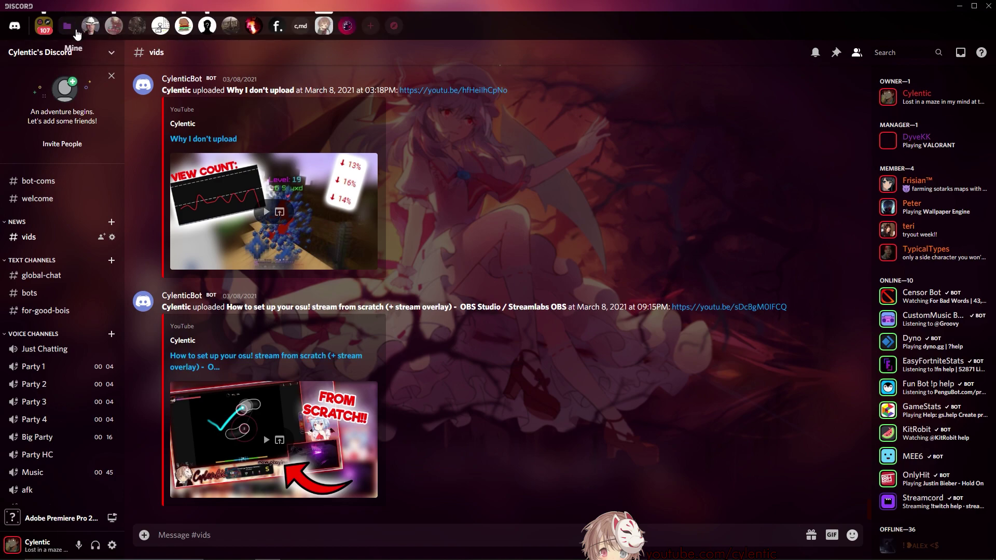
pyautogui.click(74, 29)
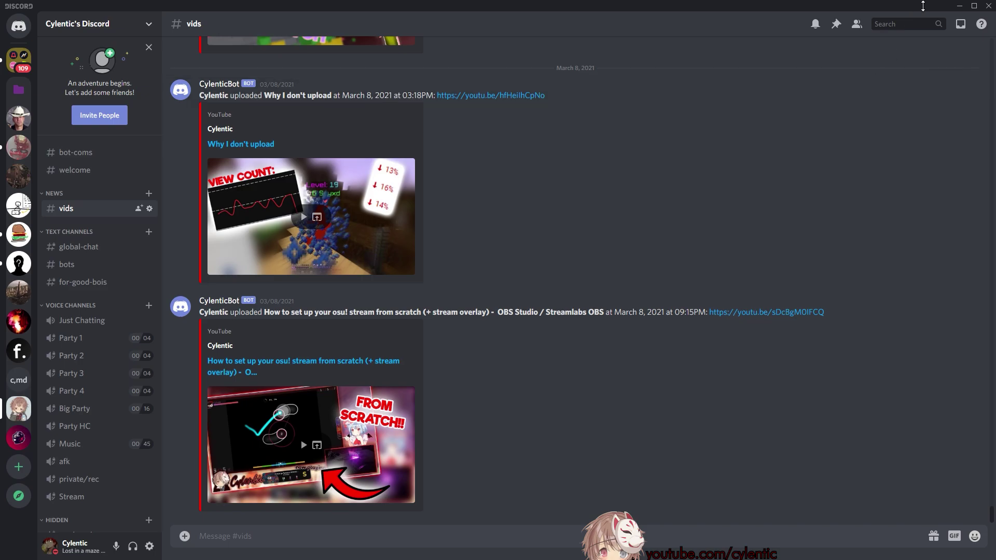
pyautogui.click(958, 6)
pyautogui.click(369, 550)
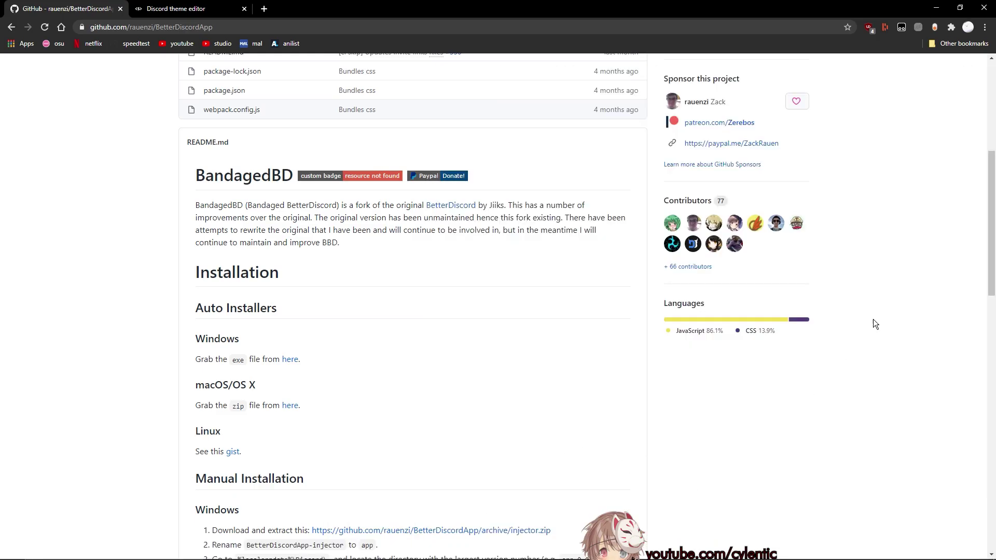
# Examine the BetterDiscordApp repository address and its automatic and manual installation instructions
pyautogui.scroll(6, 873, 319)
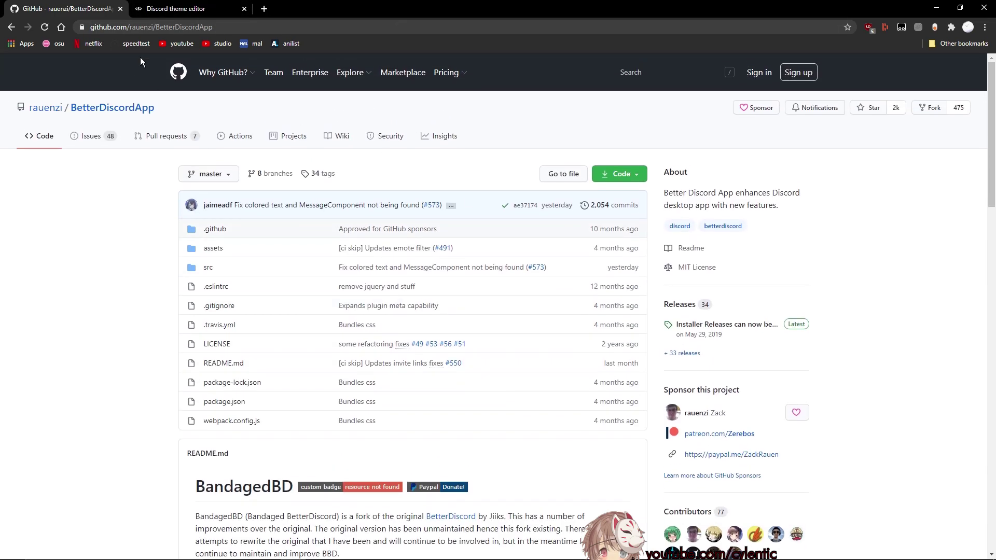
pyautogui.click(88, 30)
pyautogui.moveTo(91, 28); pyautogui.dragTo(72, 247)
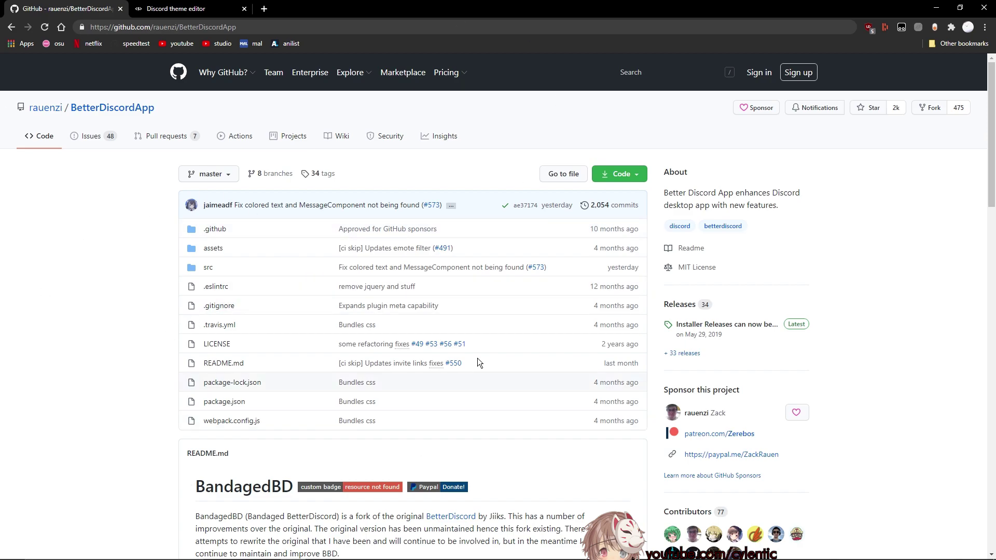
pyautogui.scroll(-10, 434, 282)
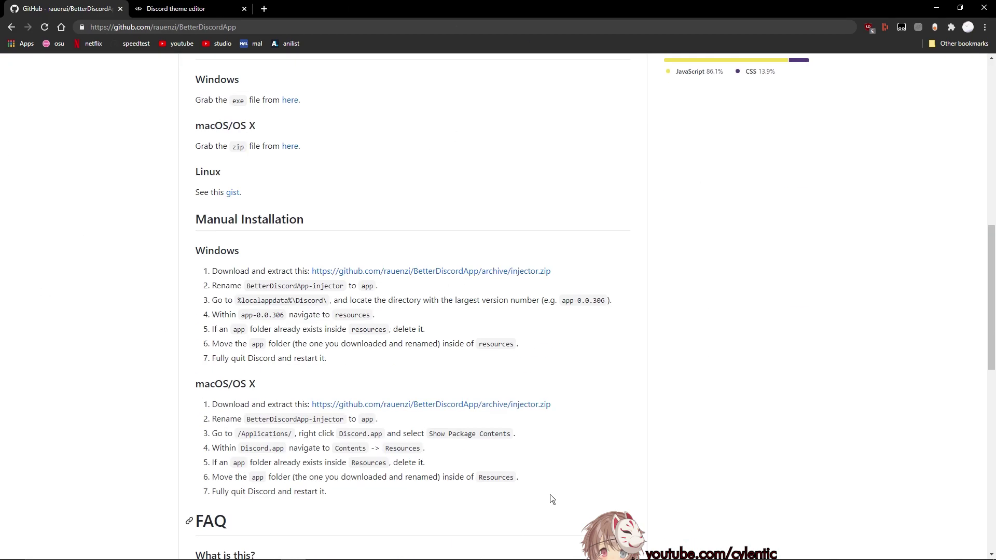
pyautogui.scroll(3, 456, 165)
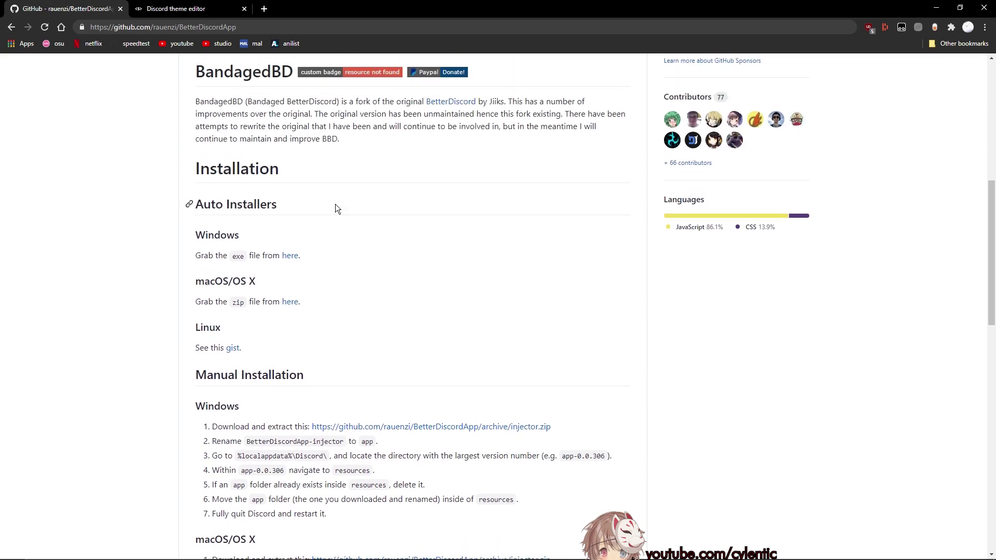
pyautogui.scroll(-4, 343, 213)
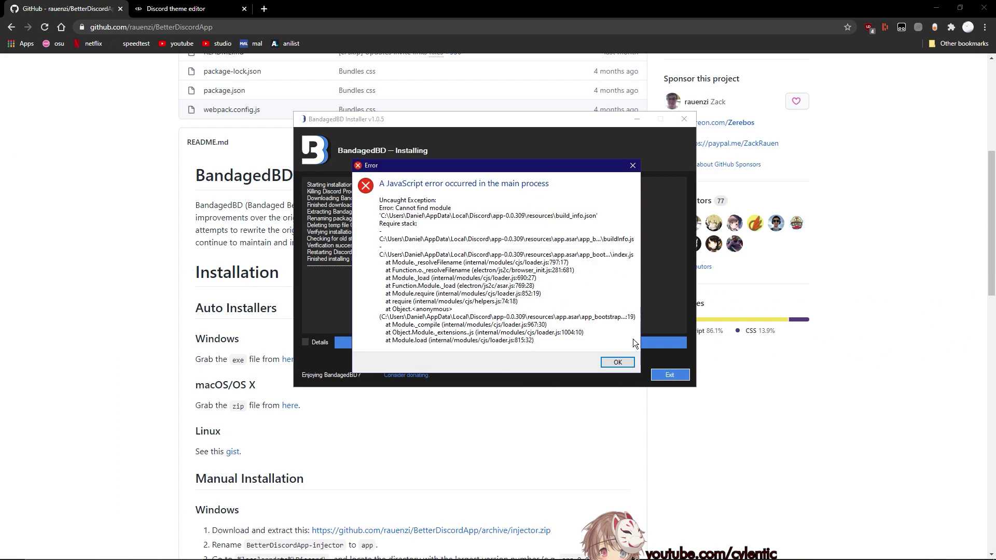
# Dismiss the JavaScript error dialogs and exit the BandagedBD installer
pyautogui.click(614, 359)
pyautogui.click(627, 366)
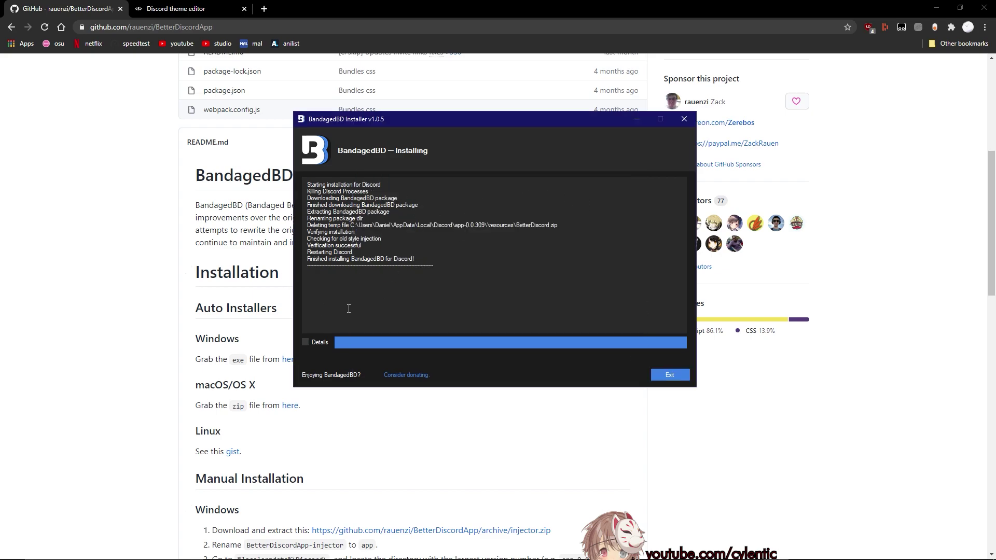
pyautogui.click(670, 374)
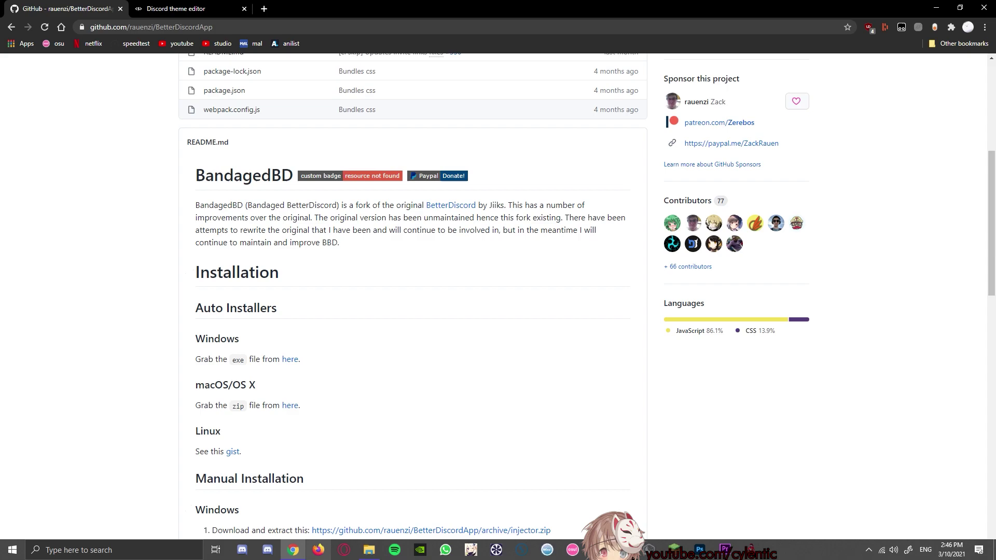
# Launch Discord again and move its error dialog aside to keep it readable
pyautogui.click(268, 551)
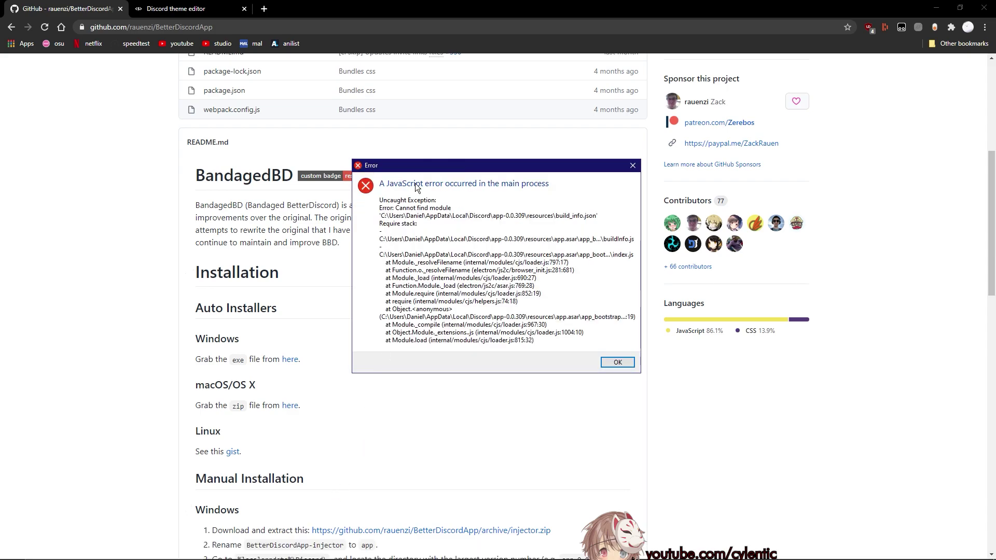
pyautogui.moveTo(268, 555)
pyautogui.moveTo(532, 174); pyautogui.dragTo(253, 199)
# Open the AppData folder through Run and go into Local, Discord, app-0.0.309 beside the error dialog
pyautogui.press('super+r')
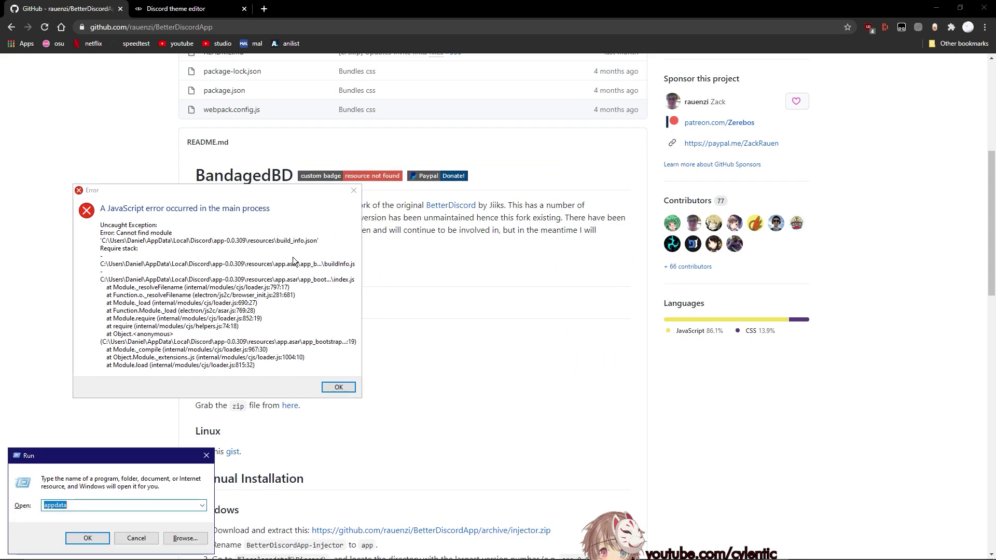
pyautogui.press('Return')
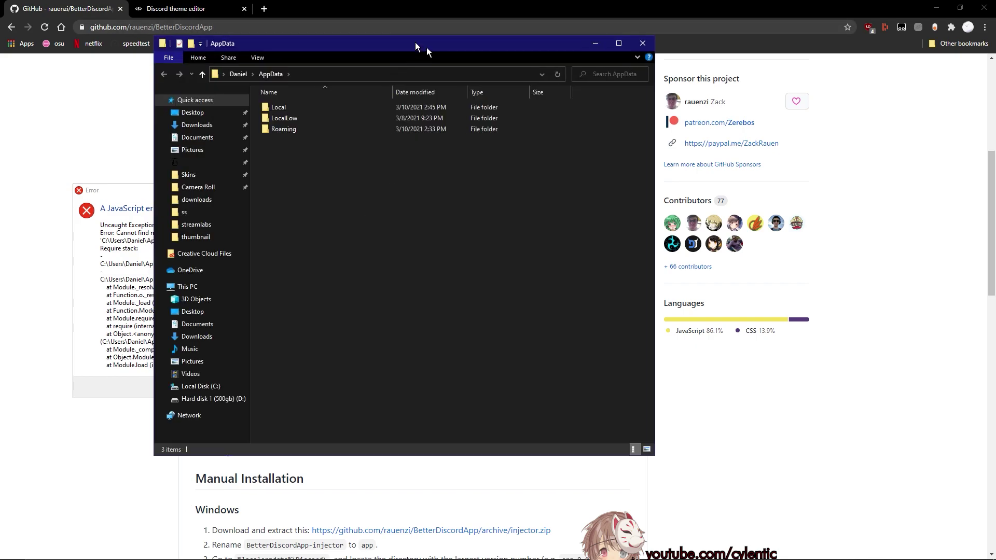
pyautogui.moveTo(415, 42); pyautogui.dragTo(686, 73)
pyautogui.click(587, 141)
pyautogui.doubleClick(586, 141)
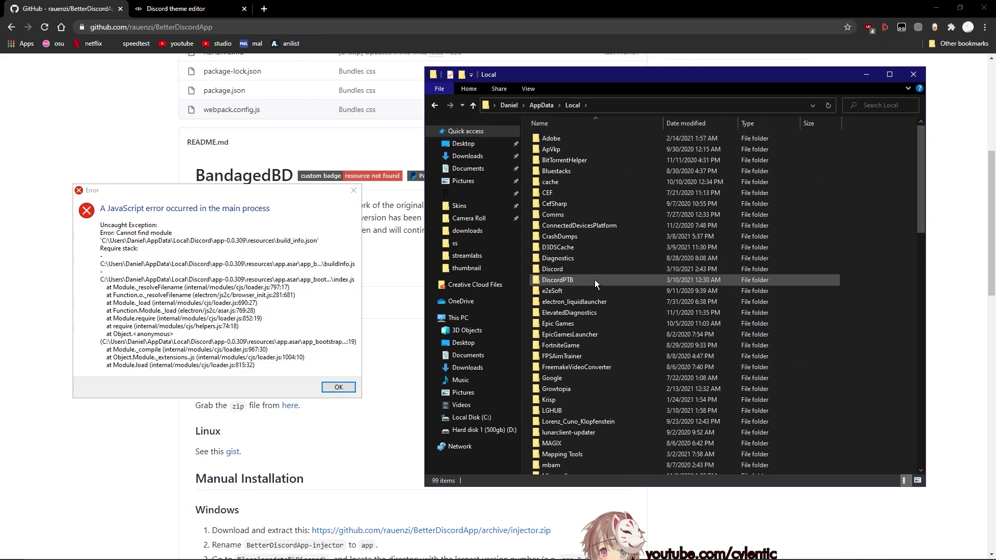
pyautogui.doubleClick(594, 273)
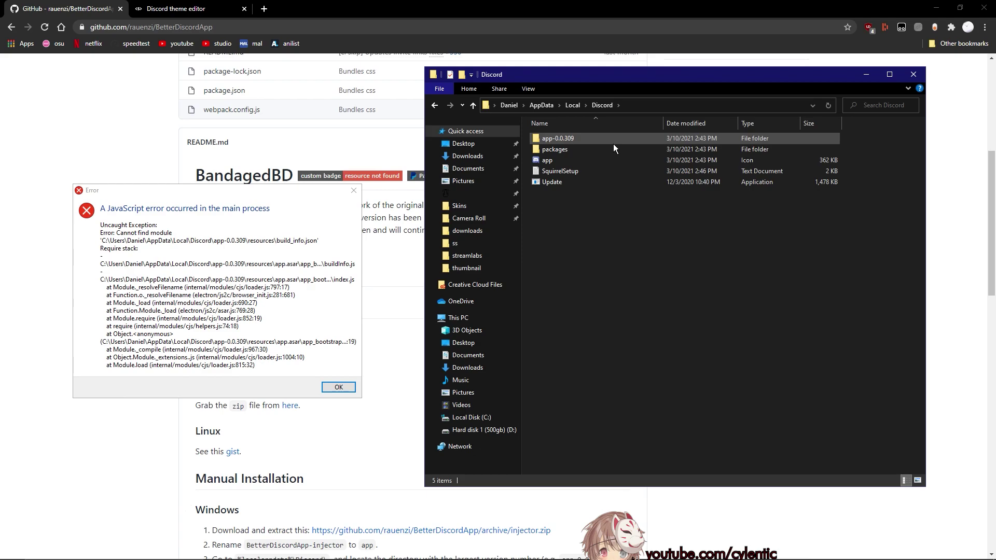
pyautogui.doubleClick(613, 143)
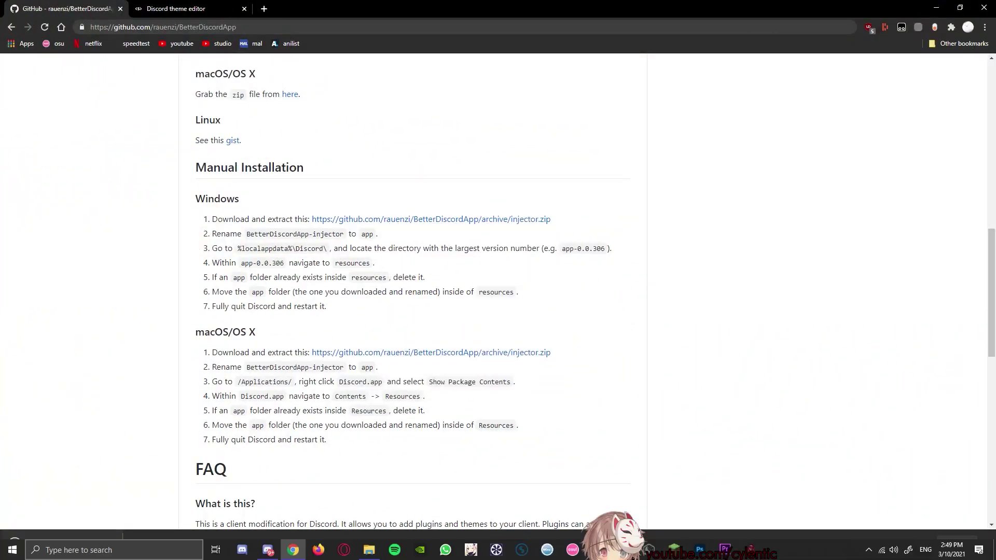
# Create a folder named betterdiscord in the downloads folder that holds the BetterDiscordApp-injector archive
pyautogui.click(369, 550)
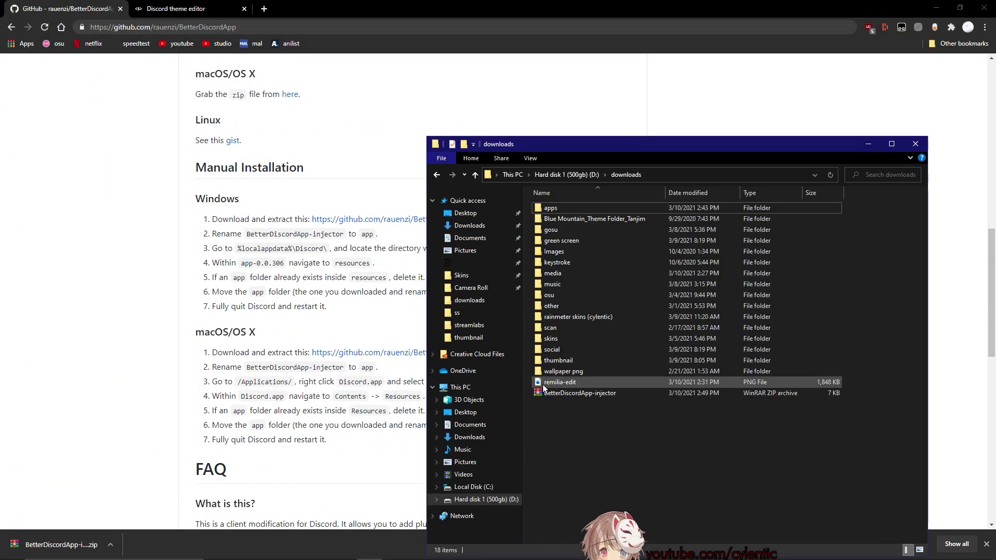
pyautogui.moveTo(575, 394); pyautogui.dragTo(565, 437)
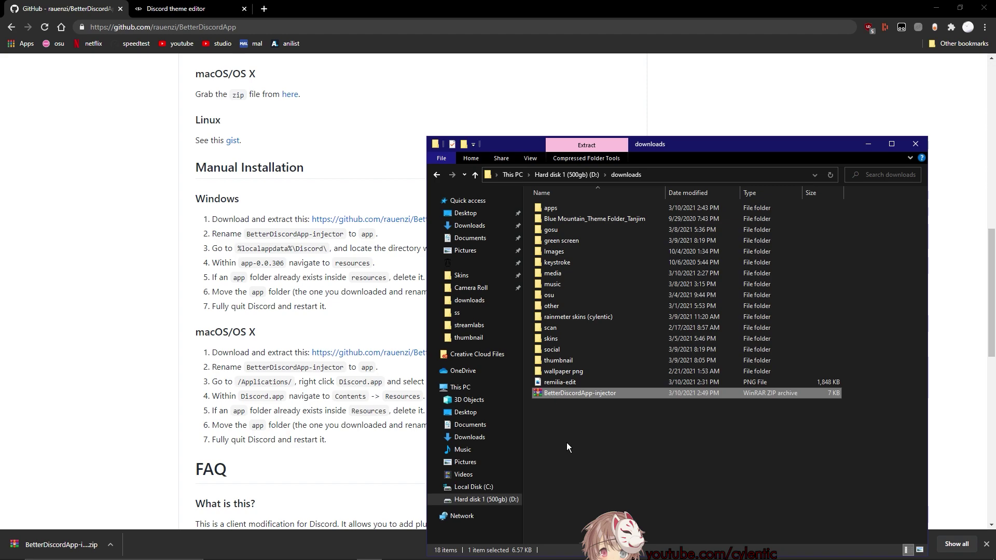
pyautogui.rightClick(567, 443)
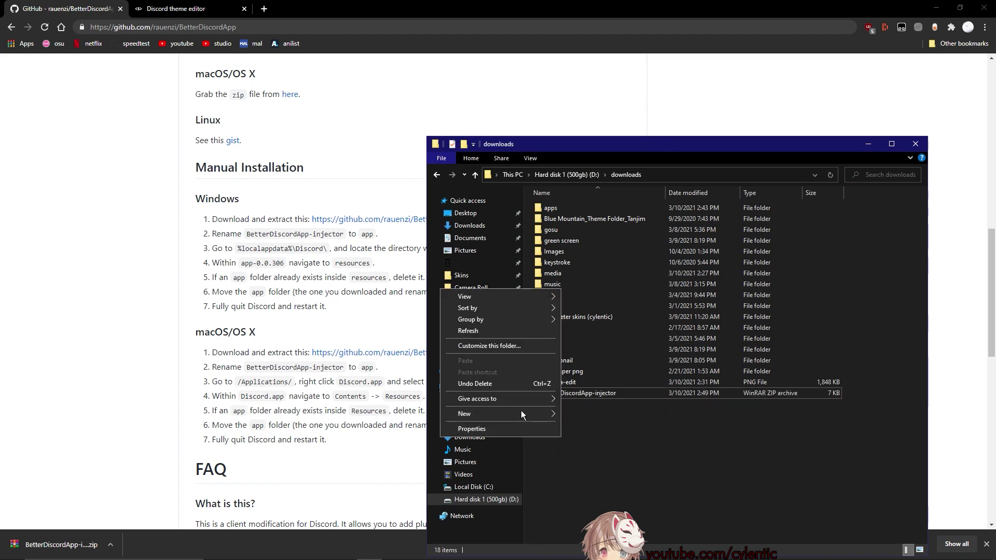
pyautogui.moveTo(521, 409)
pyautogui.click(577, 419)
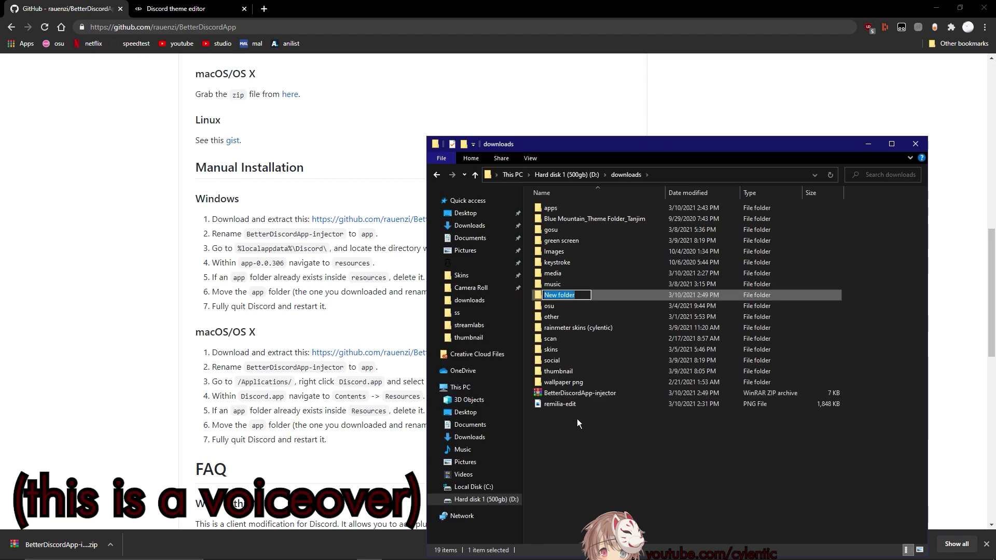
pyautogui.write('betterdiscord')
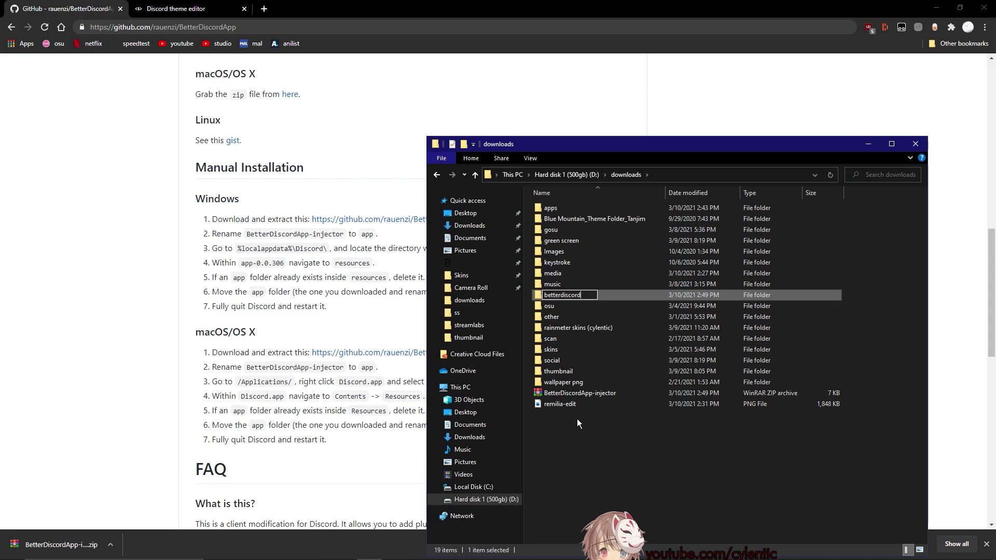
pyautogui.press('Return')
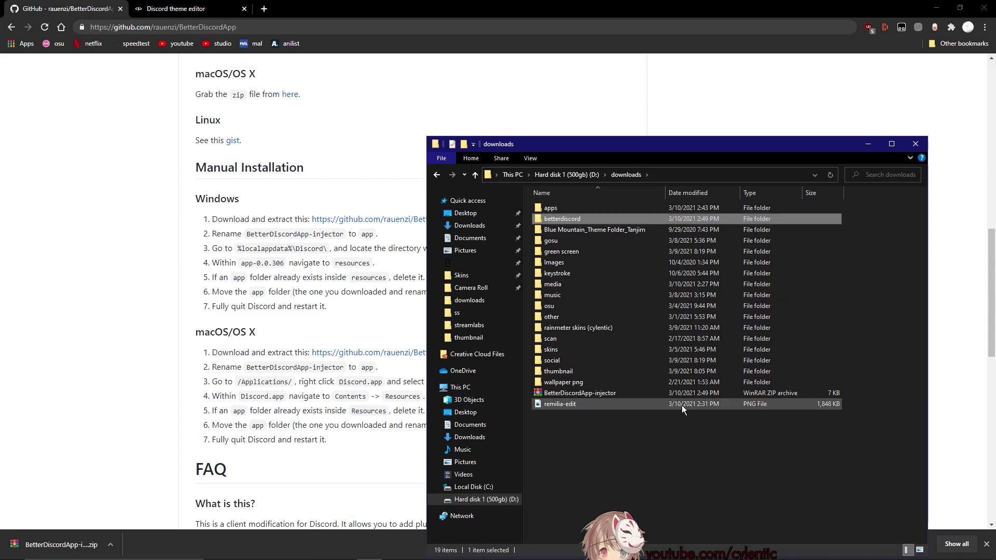
# Move the BetterDiscordApp-injector archive into the betterdiscord folder and extract it there
pyautogui.moveTo(617, 395); pyautogui.dragTo(589, 225)
pyautogui.doubleClick(589, 222)
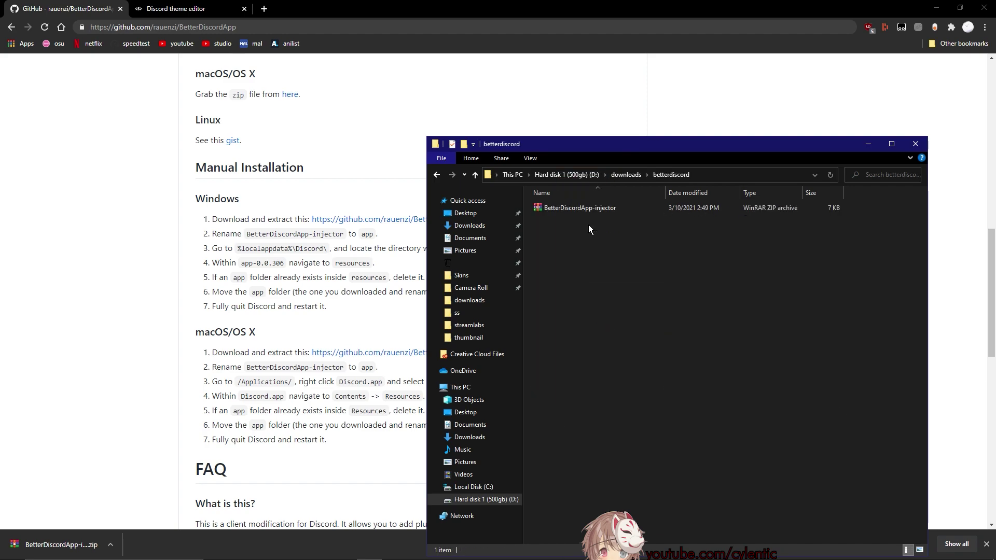
pyautogui.rightClick(613, 210)
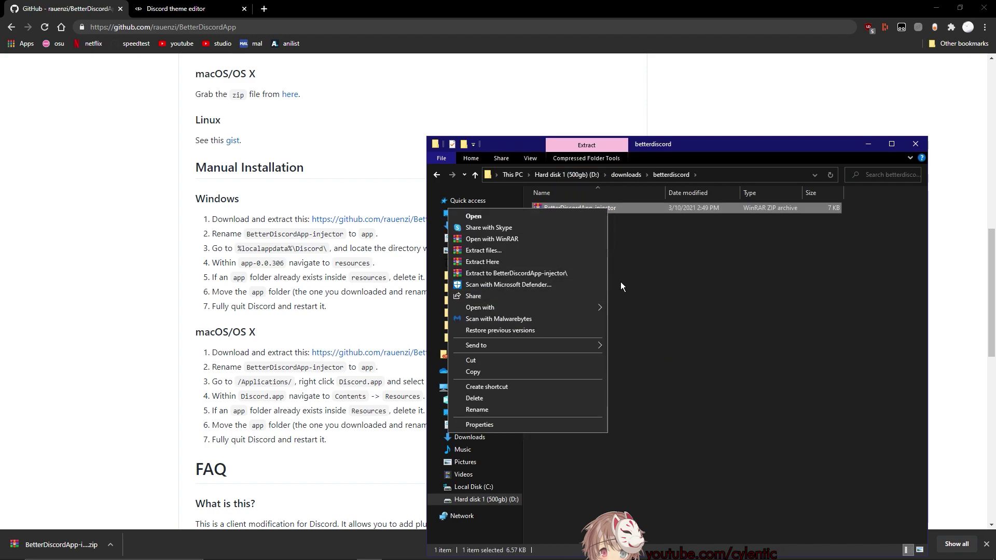
pyautogui.click(516, 273)
pyautogui.moveTo(719, 152); pyautogui.dragTo(816, 119)
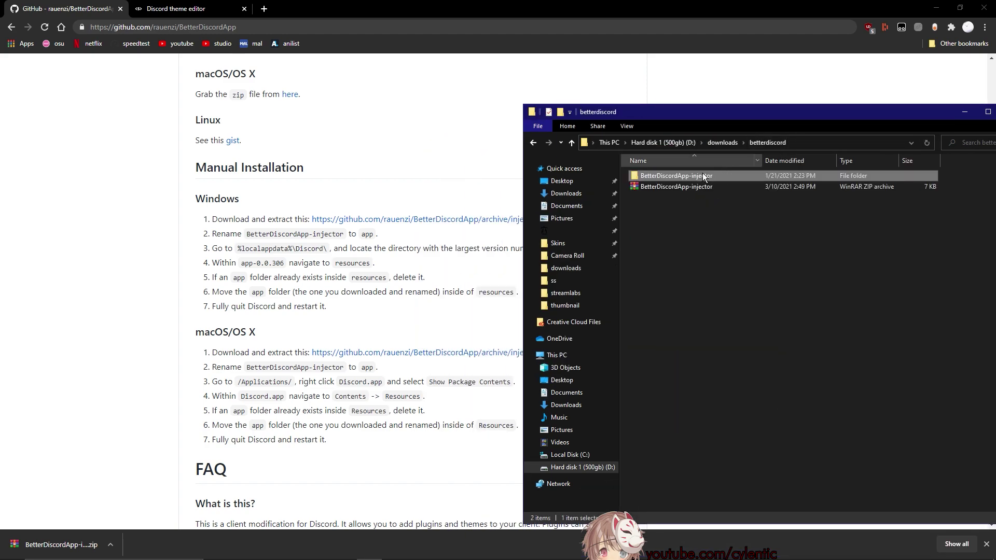
# Rename the extracted BetterDiscordApp-injector folder to app
pyautogui.rightClick(691, 179)
pyautogui.click(607, 409)
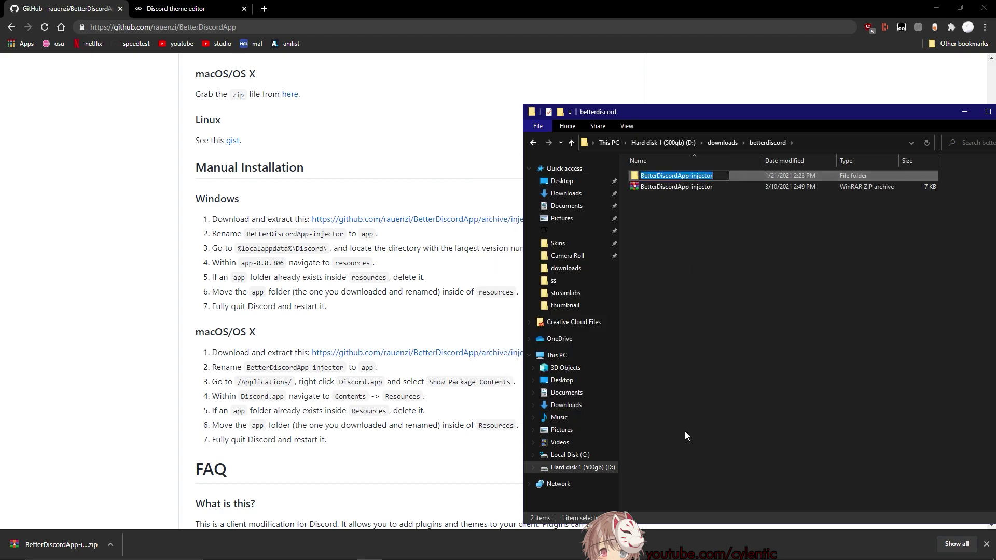
pyautogui.write('app')
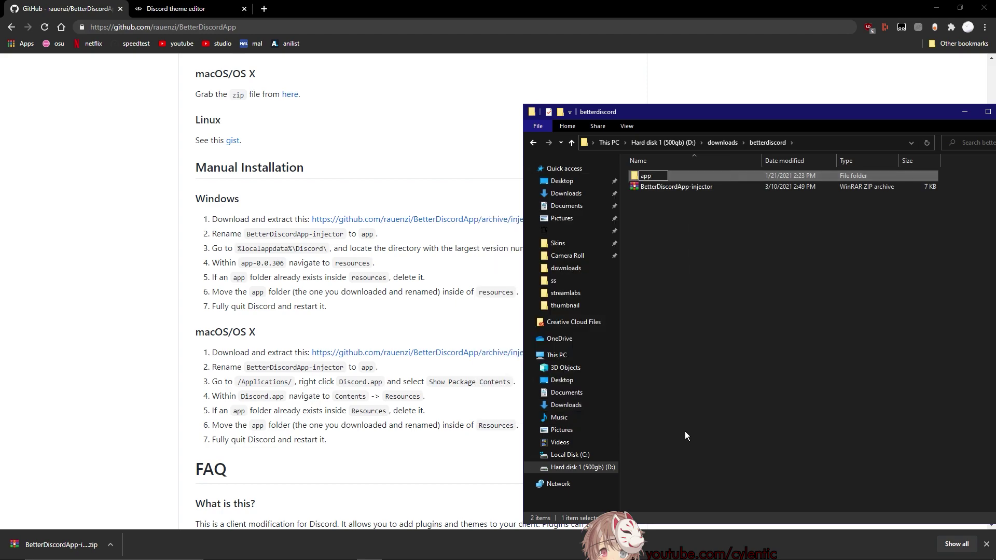
pyautogui.press('Return')
# Open AppData through Run in a second window and go into Local, Discord, app-0.0.309, keeping the betterdiscord folder in view
pyautogui.press('super+r')
pyautogui.press('Return')
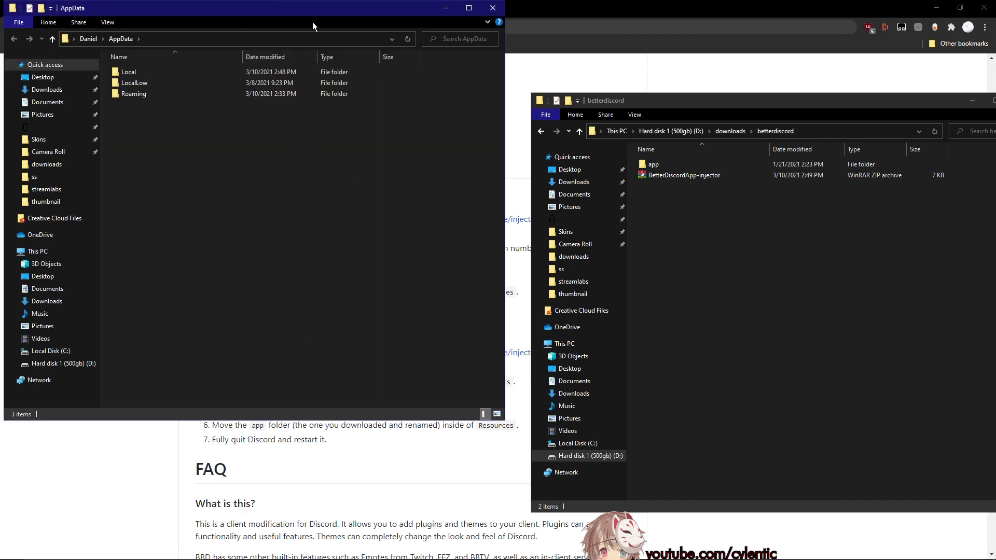
pyautogui.doubleClick(248, 73)
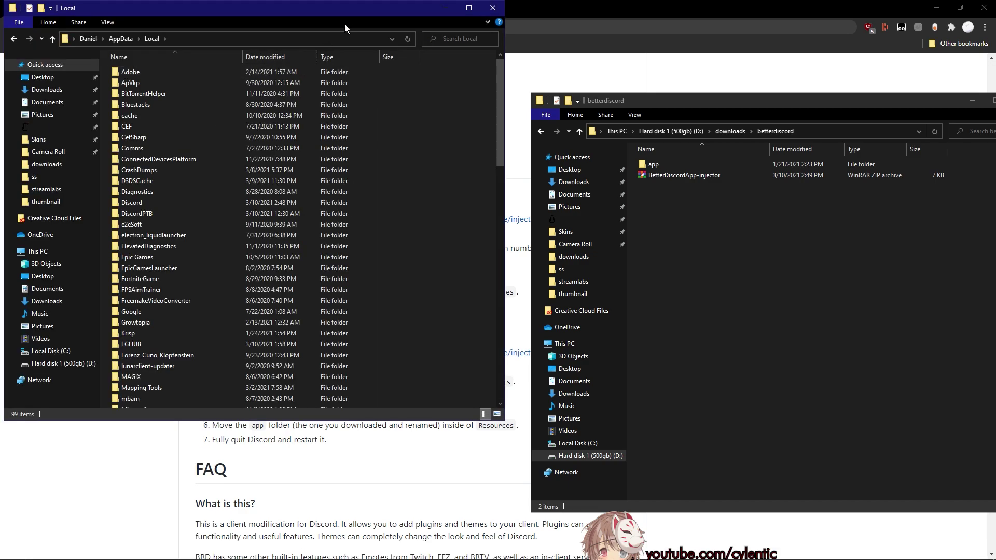
pyautogui.moveTo(344, 24); pyautogui.dragTo(501, 178)
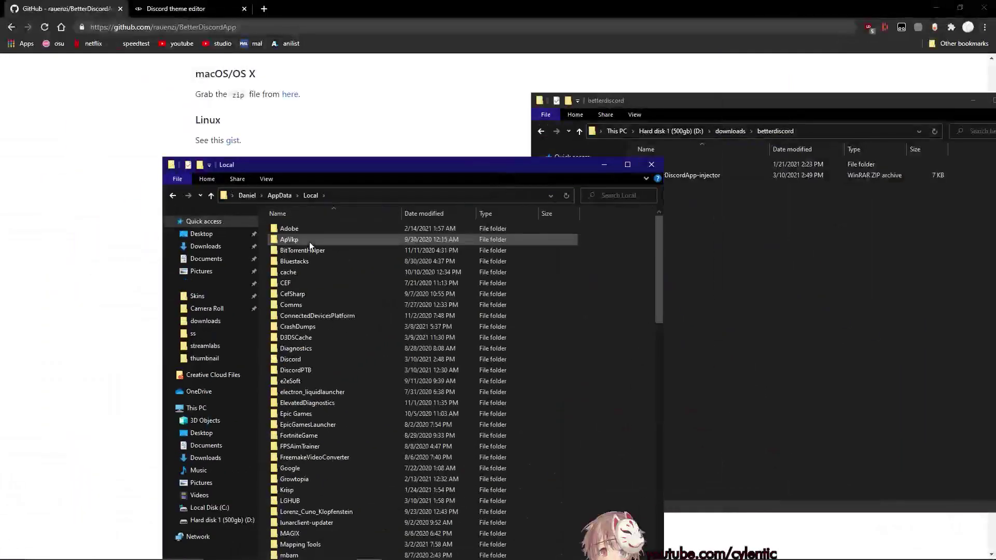
pyautogui.doubleClick(328, 365)
pyautogui.moveTo(426, 174); pyautogui.dragTo(433, 227)
pyautogui.click(316, 287)
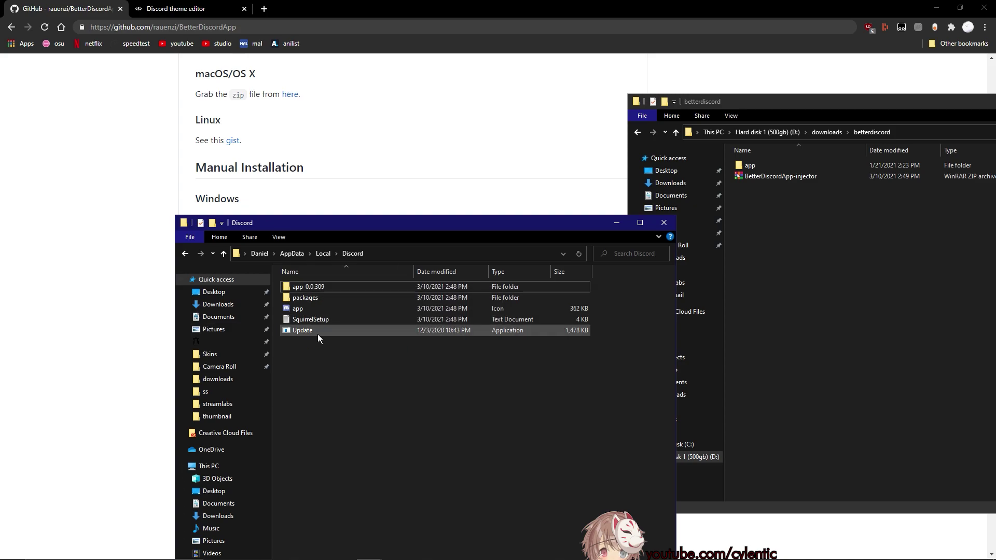
pyautogui.doubleClick(329, 289)
pyautogui.moveTo(392, 227); pyautogui.dragTo(369, 135)
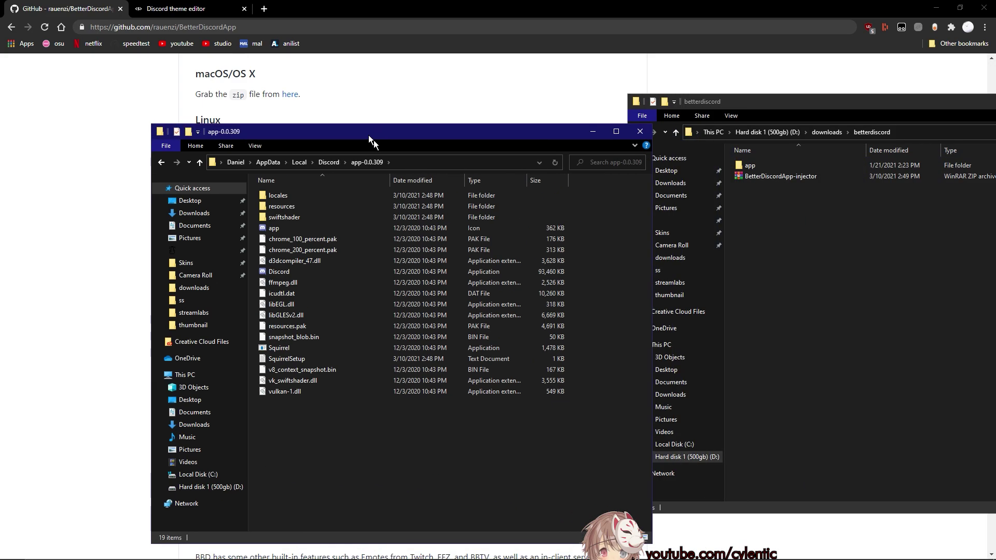
# Retrace the path from the Discord folder through app-0.0.309 into resources, and return to app-0.0.309
pyautogui.click(337, 167)
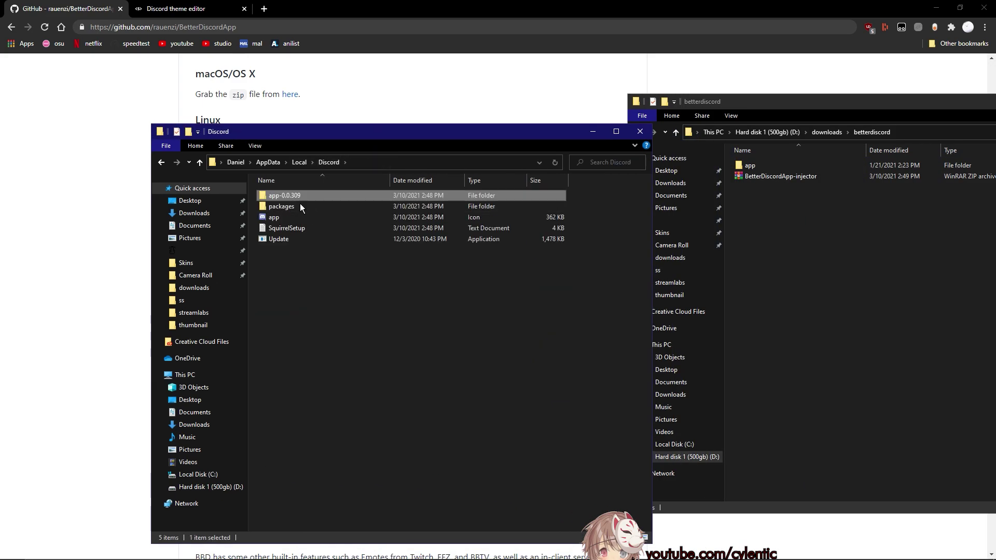
pyautogui.press('Return')
pyautogui.press('Return')
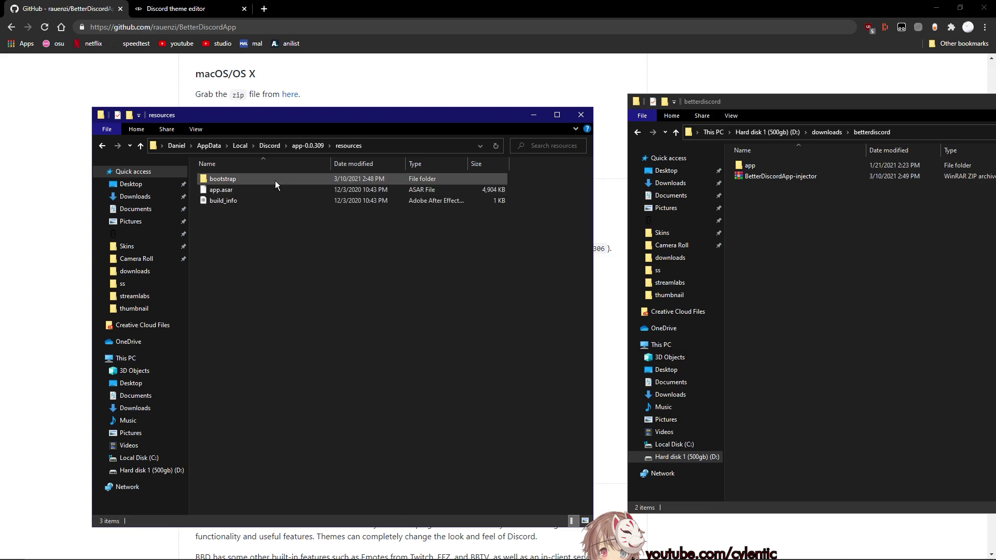
pyautogui.moveTo(228, 204); pyautogui.dragTo(310, 309)
pyautogui.click(321, 149)
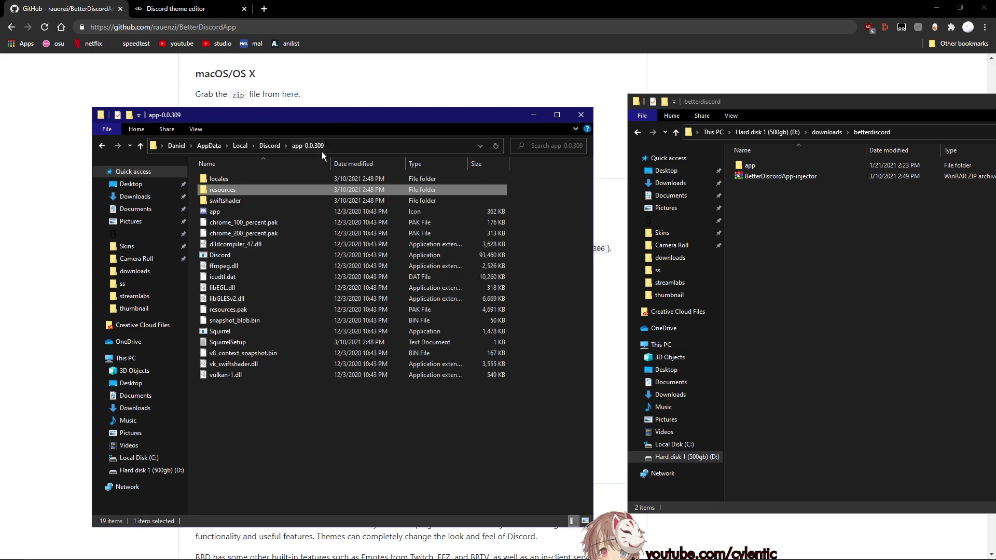
# Copy the app folder from betterdiscord into the resources folder inside Discord's app-0.0.309
pyautogui.doubleClick(267, 193)
pyautogui.moveTo(281, 260); pyautogui.dragTo(288, 171)
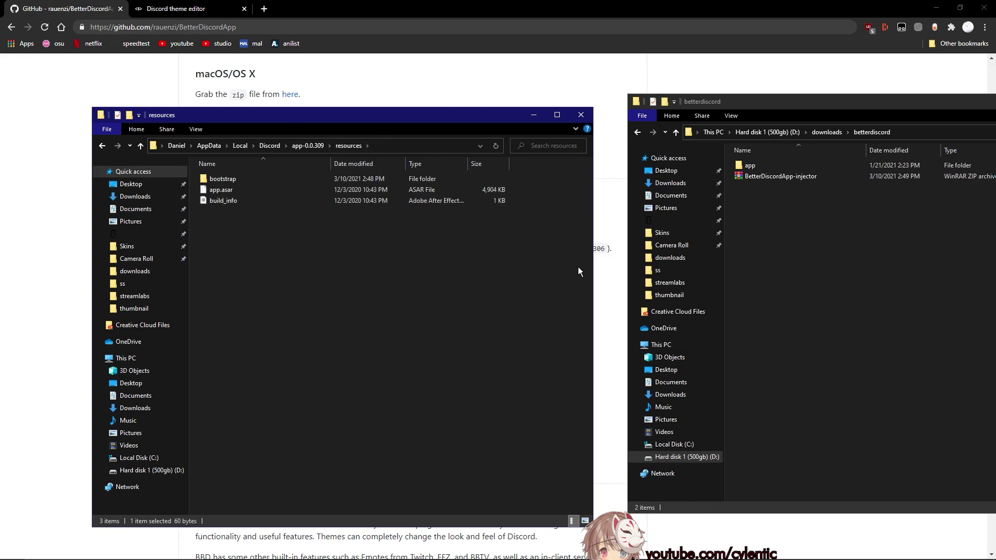
pyautogui.click(750, 173)
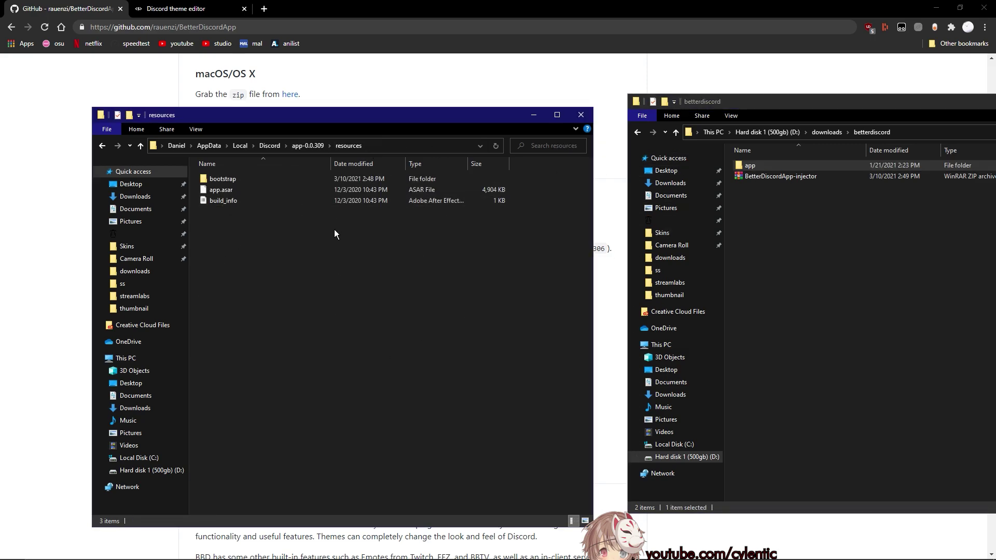
pyautogui.rightClick(352, 286)
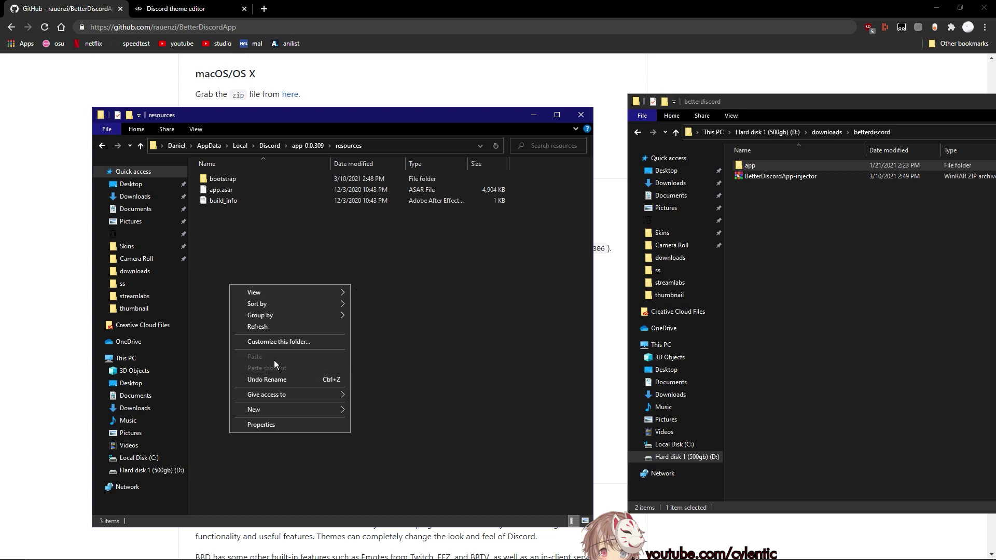
pyautogui.click(280, 191)
pyautogui.rightClick(280, 192)
pyautogui.click(339, 386)
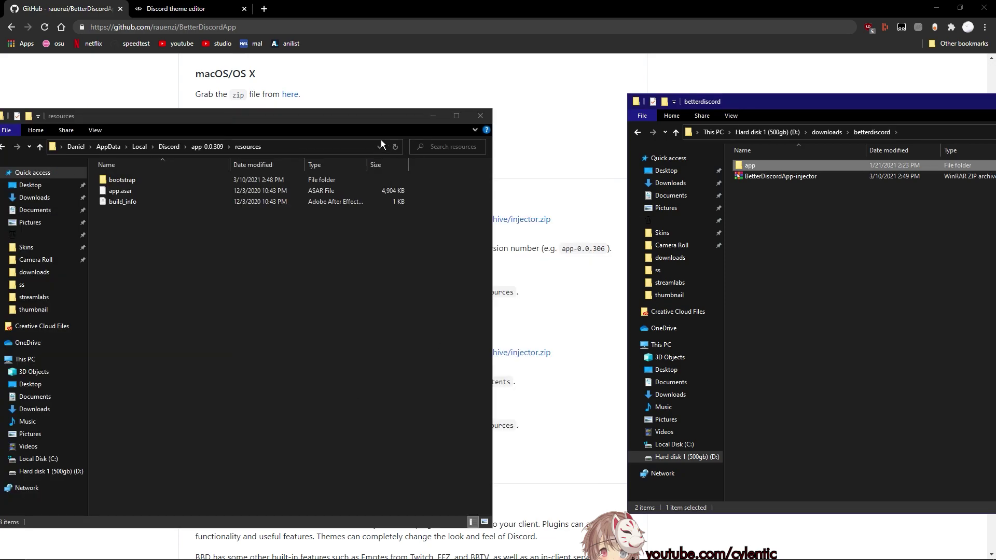
pyautogui.moveTo(794, 170); pyautogui.dragTo(310, 315)
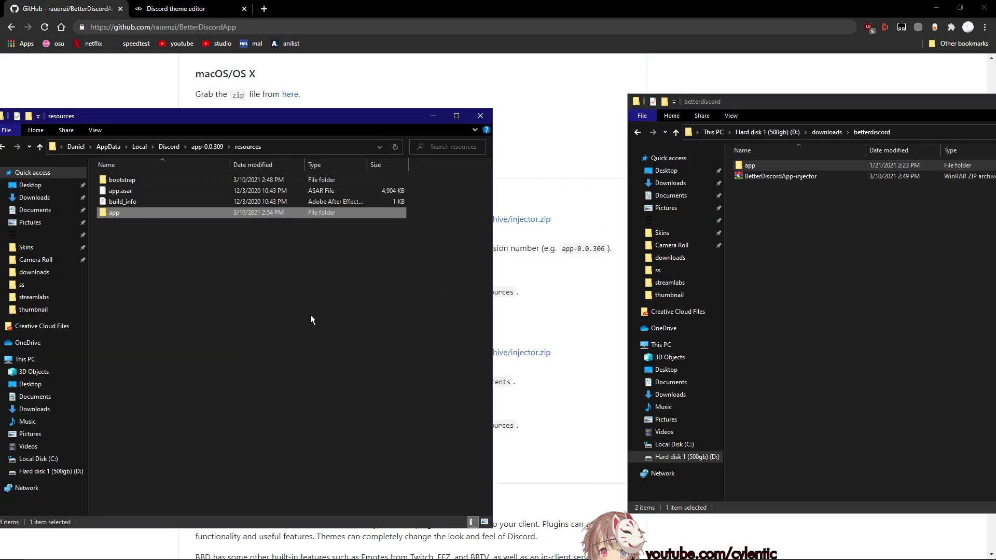
# Fully quit Discord by ending its task in Task Manager, check the remaining processes, and close Task Manager
pyautogui.click(615, 447)
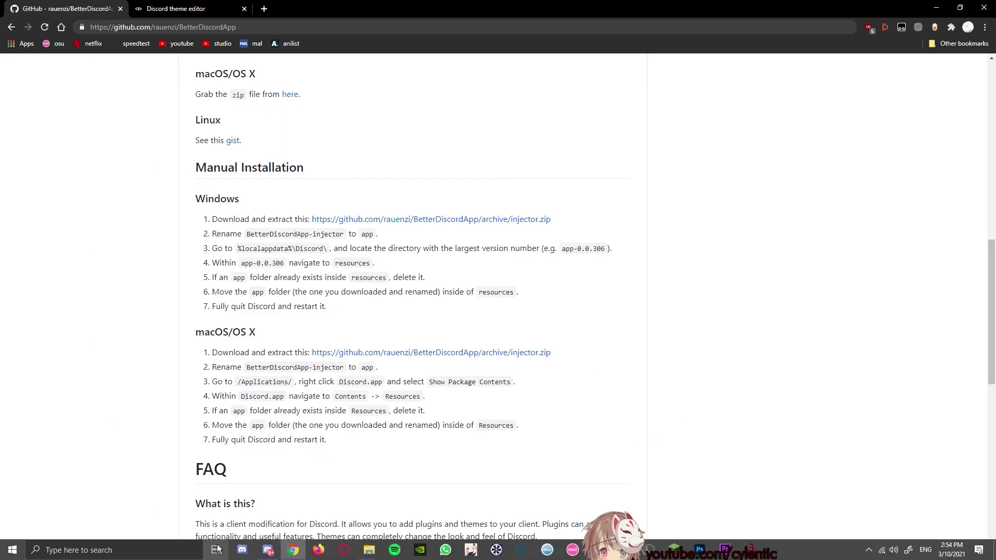
pyautogui.hotkey('ctrl', 'shift', 'Escape')
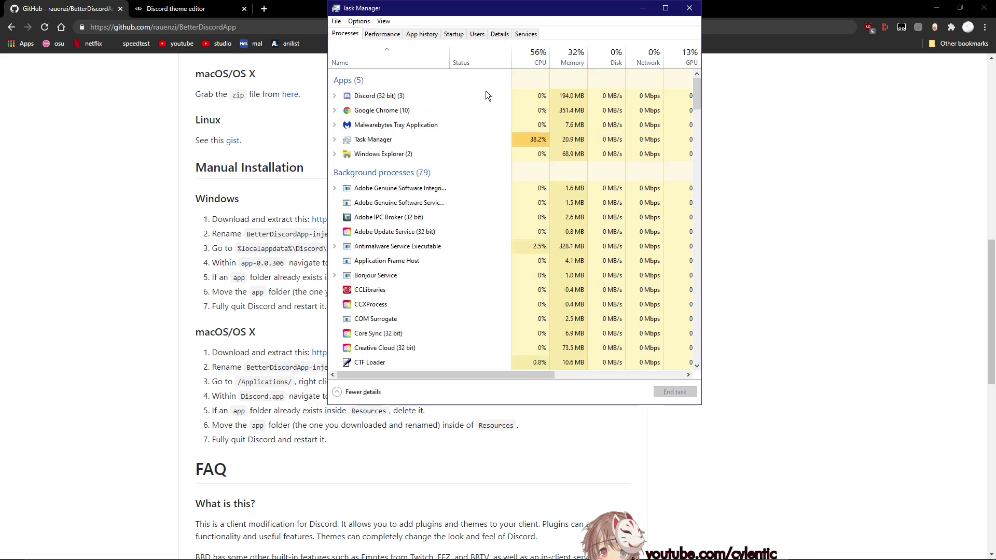
pyautogui.rightClick(478, 94)
pyautogui.click(526, 125)
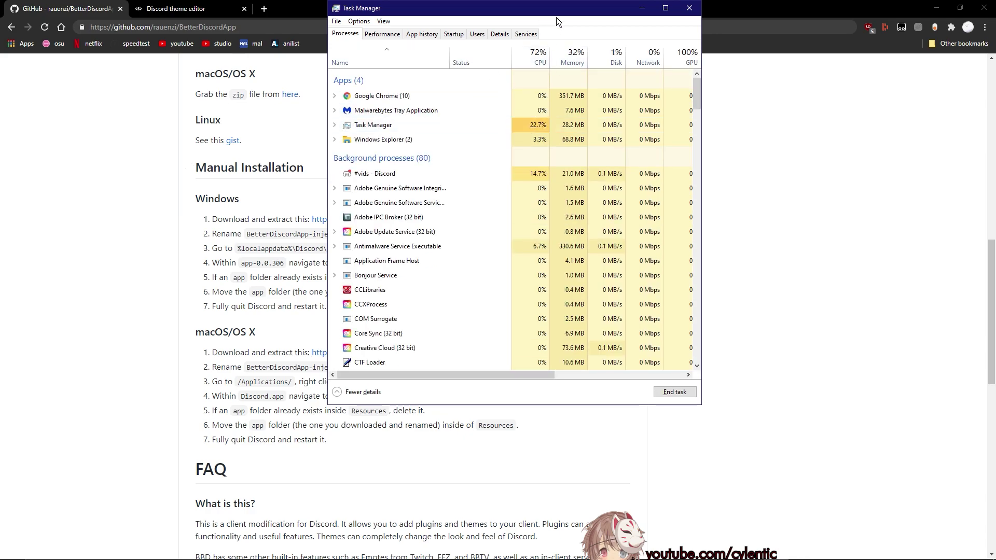
pyautogui.scroll(-7, 426, 231)
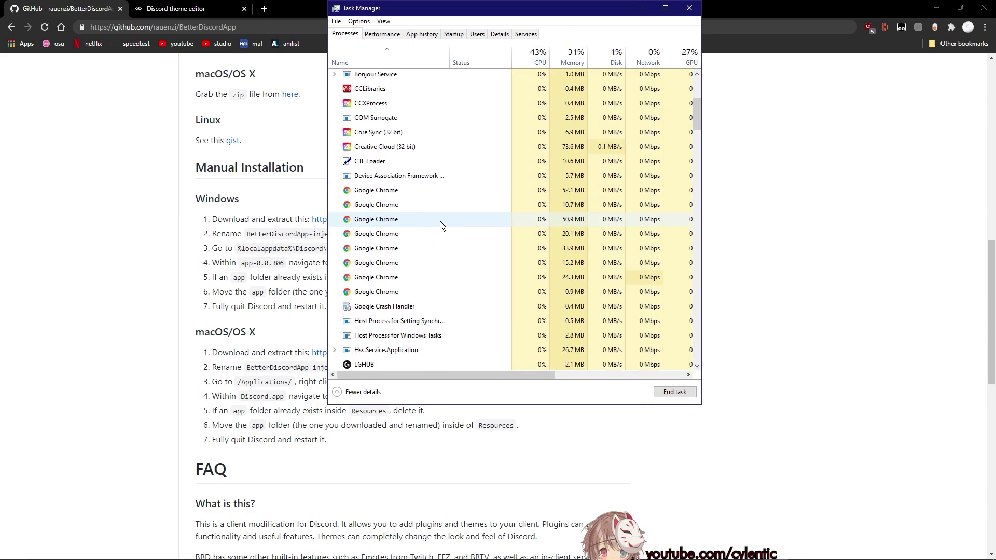
pyautogui.scroll(7, 515, 129)
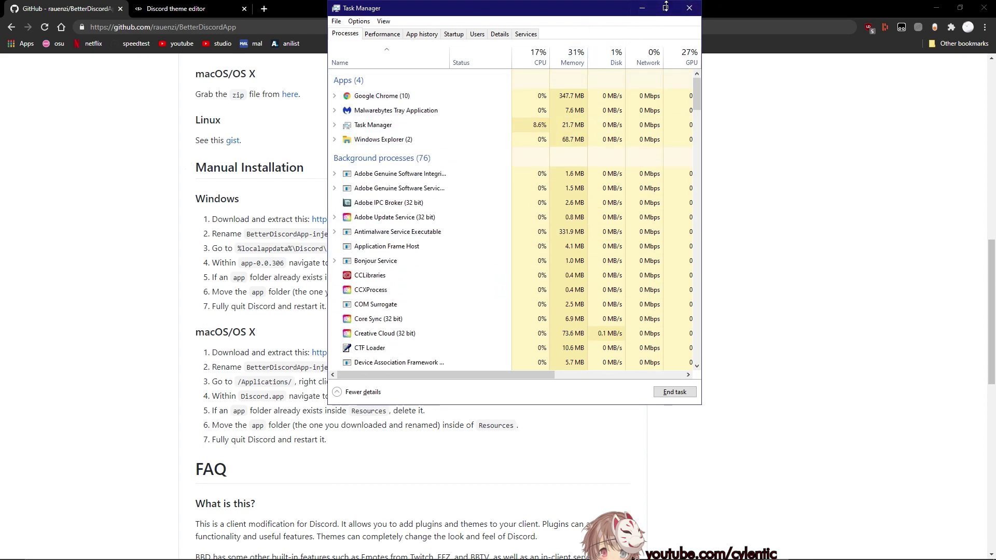
pyautogui.click(692, 14)
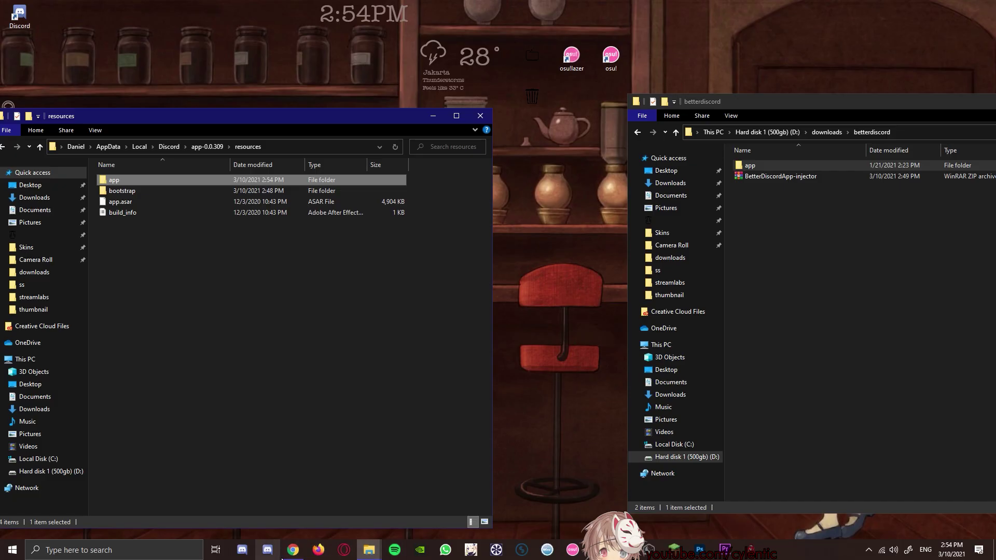
# Relaunch Discord and delete its desktop shortcut
pyautogui.click(279, 558)
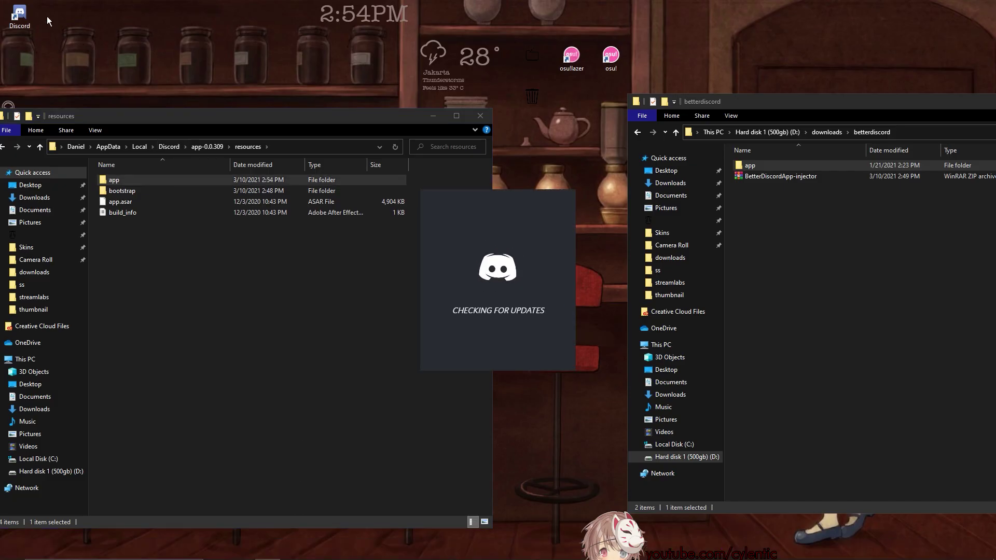
pyautogui.rightClick(5, 10)
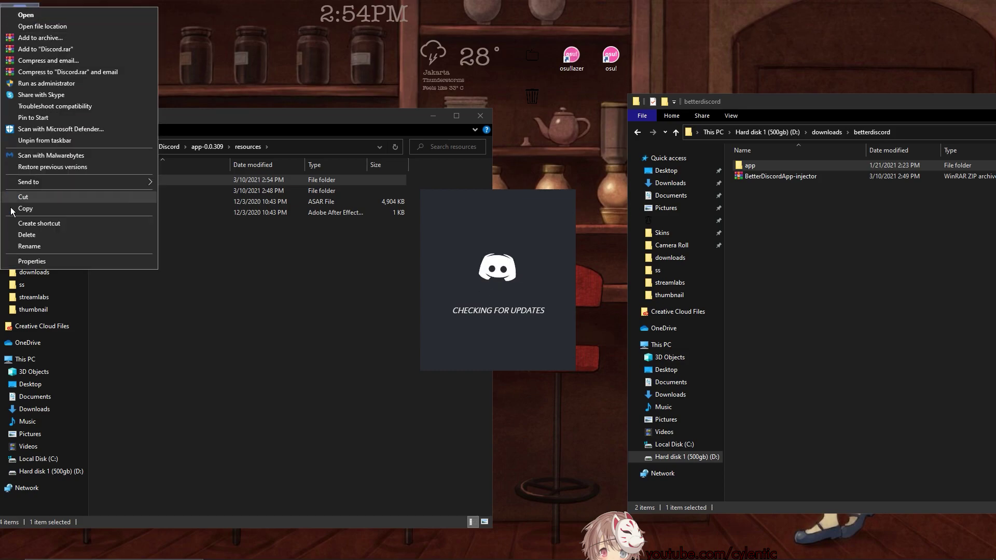
pyautogui.click(27, 235)
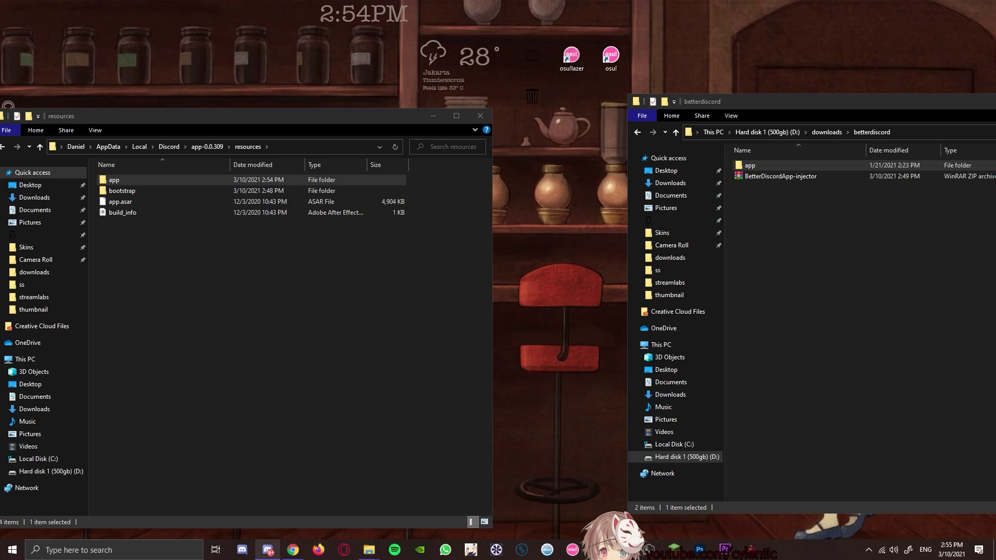
# Bring up Discord, dismiss the BandagedBD changelog and open the user settings
pyautogui.click(279, 557)
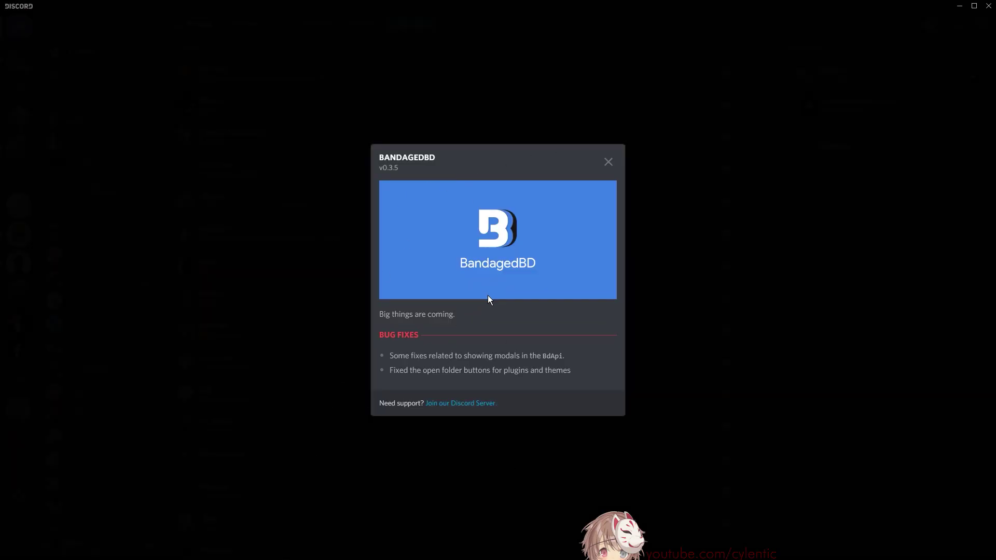
pyautogui.click(679, 270)
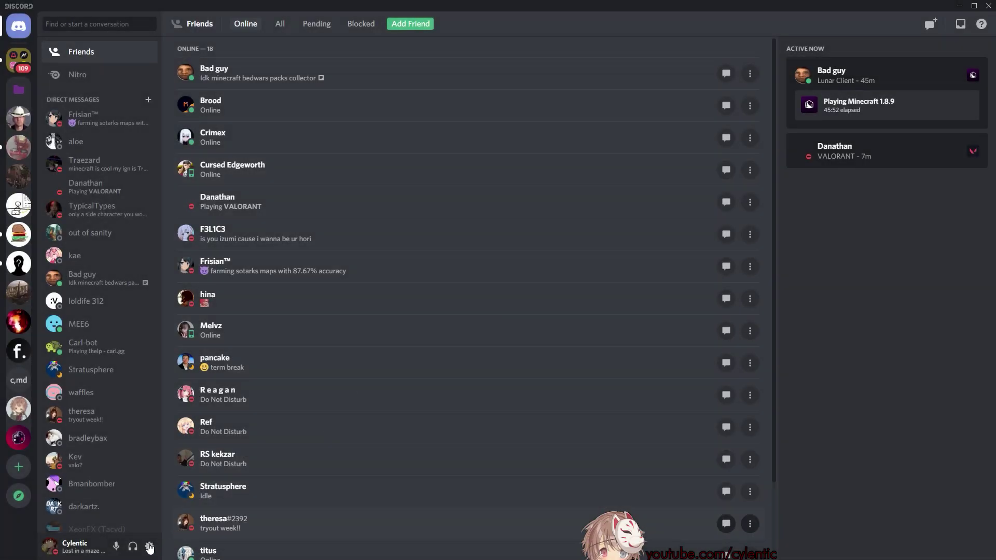
pyautogui.hotkey('ctrl', ',')
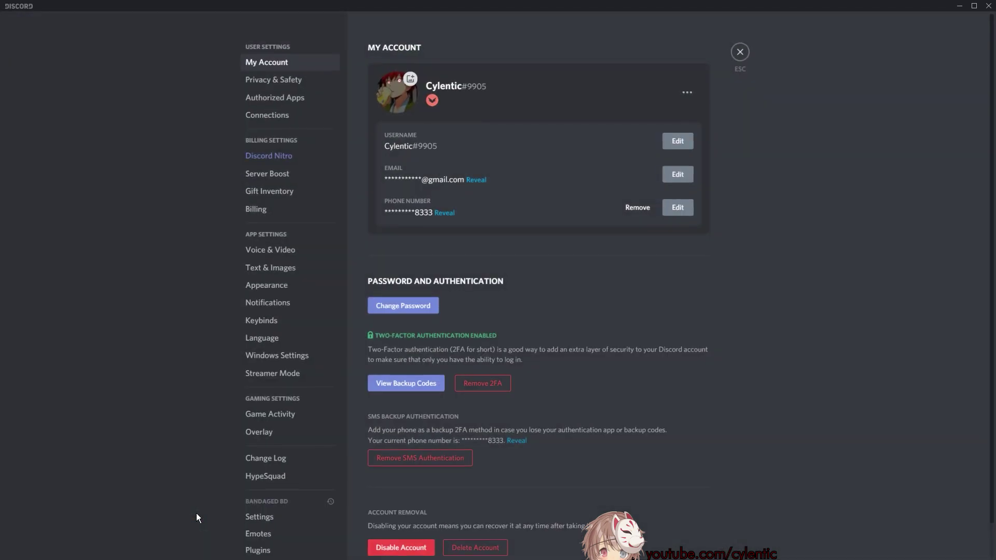
# Look through the BandagedBD Custom CSS, Themes and Plugins pages, and open the theme folder from the Themes page
pyautogui.scroll(-4, 277, 529)
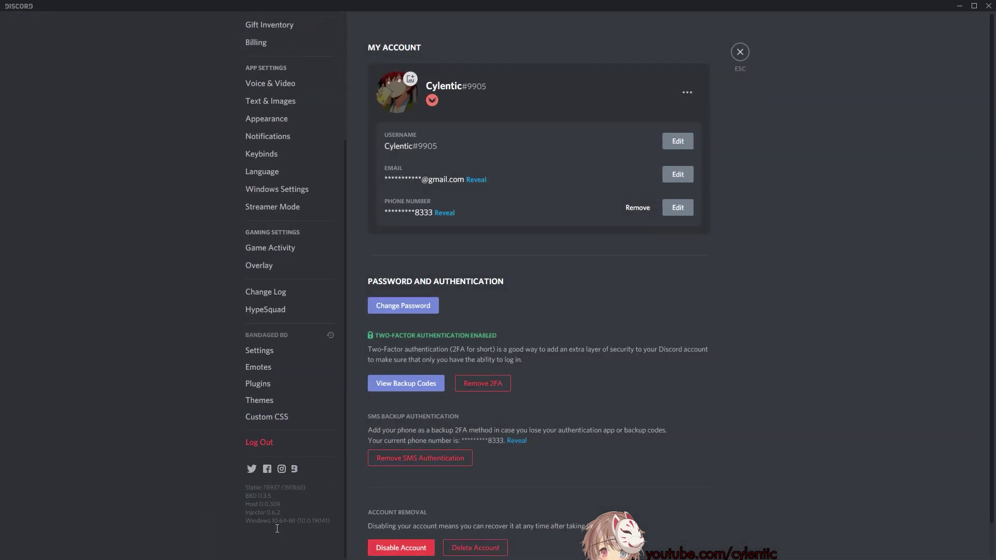
pyautogui.click(284, 422)
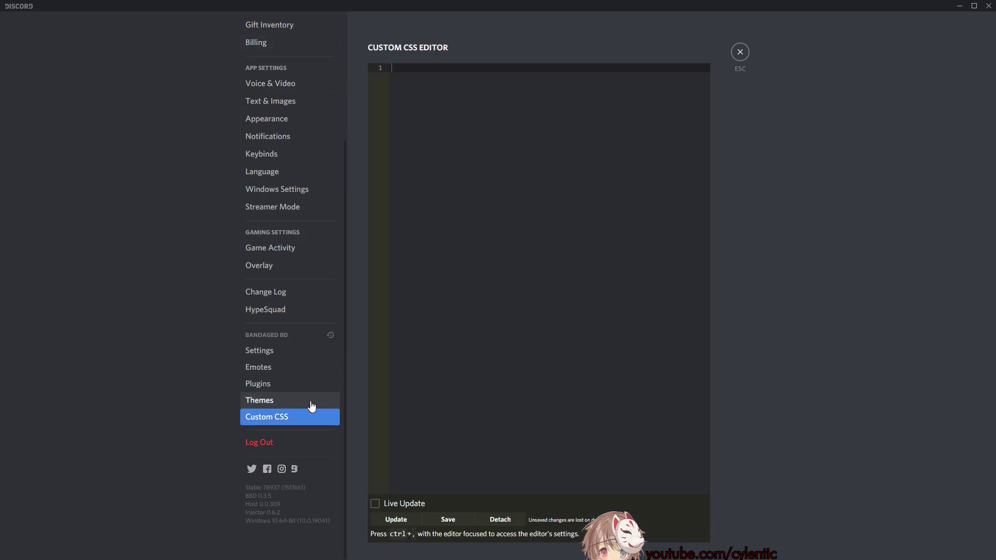
pyautogui.click(307, 401)
pyautogui.click(305, 383)
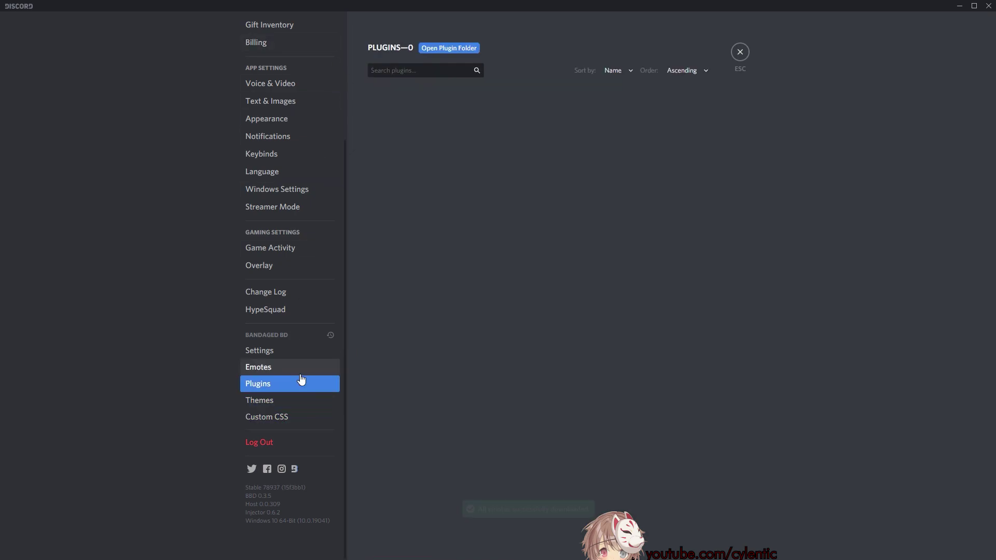
pyautogui.click(291, 404)
pyautogui.click(459, 50)
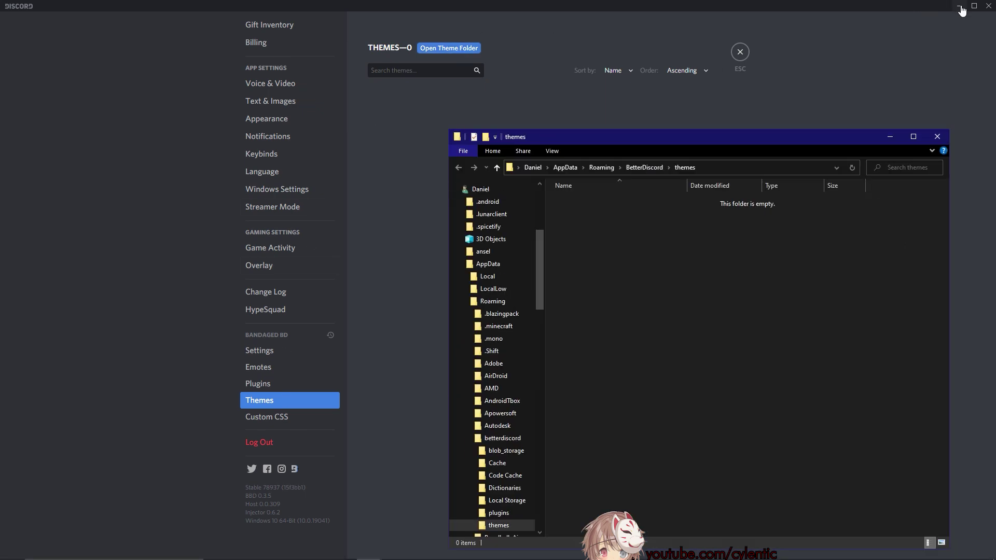
# Minimize Discord and close the resources folder window, keeping the themes folder open
pyautogui.click(960, 7)
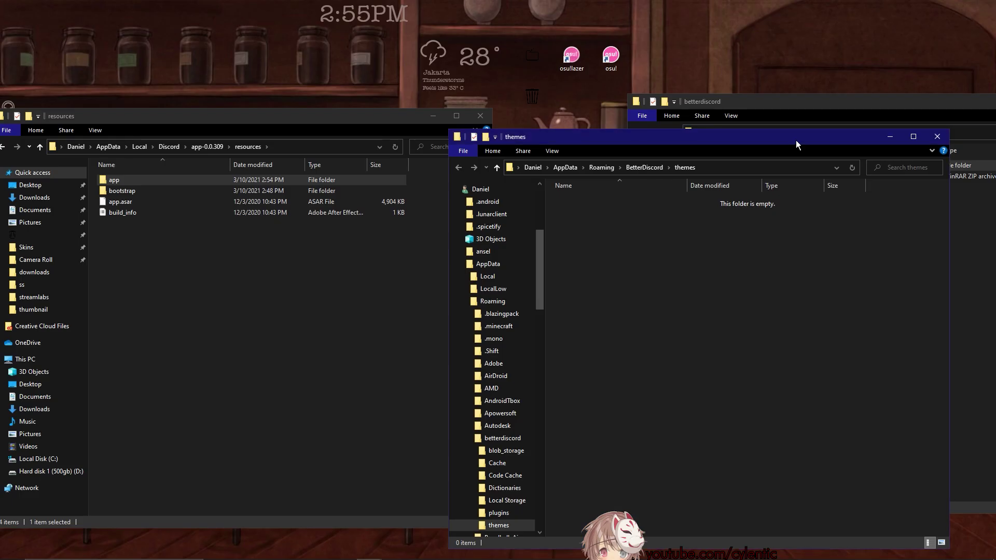
pyautogui.click(480, 116)
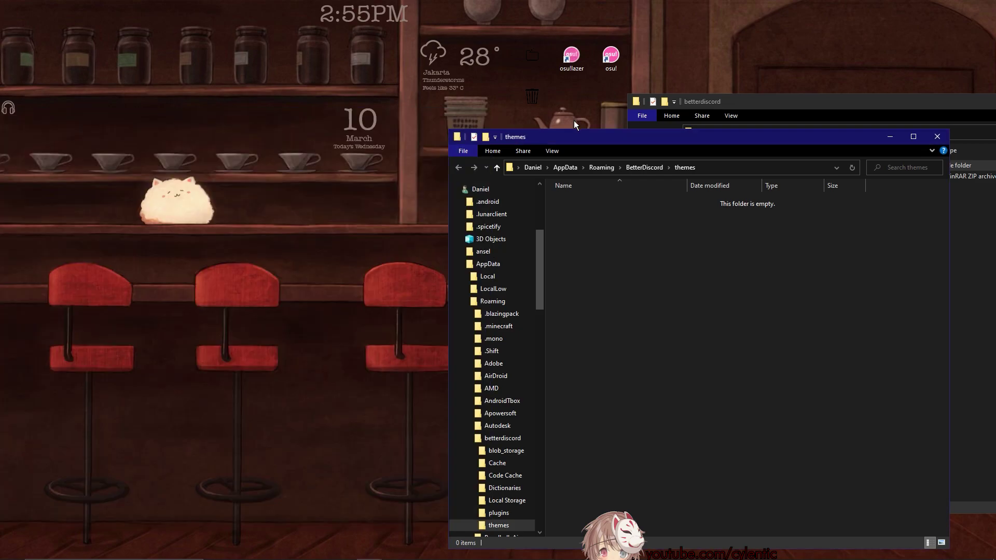
pyautogui.moveTo(867, 112); pyautogui.dragTo(776, 82)
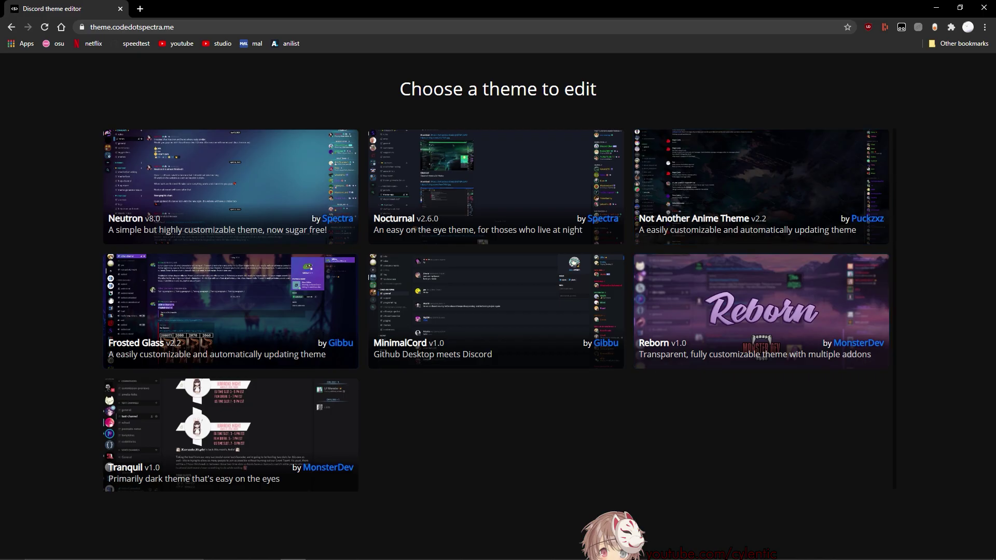
# Switch to Chrome and choose the Frosted Glass theme for editing in the Discord theme editor at theme.codedotspectra.me
pyautogui.click(156, 27)
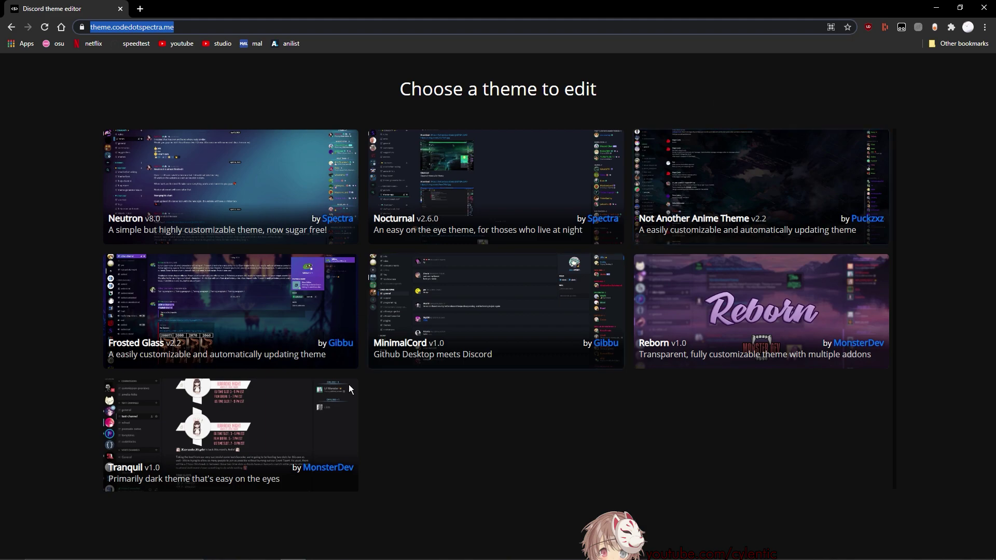
pyautogui.click(32, 129)
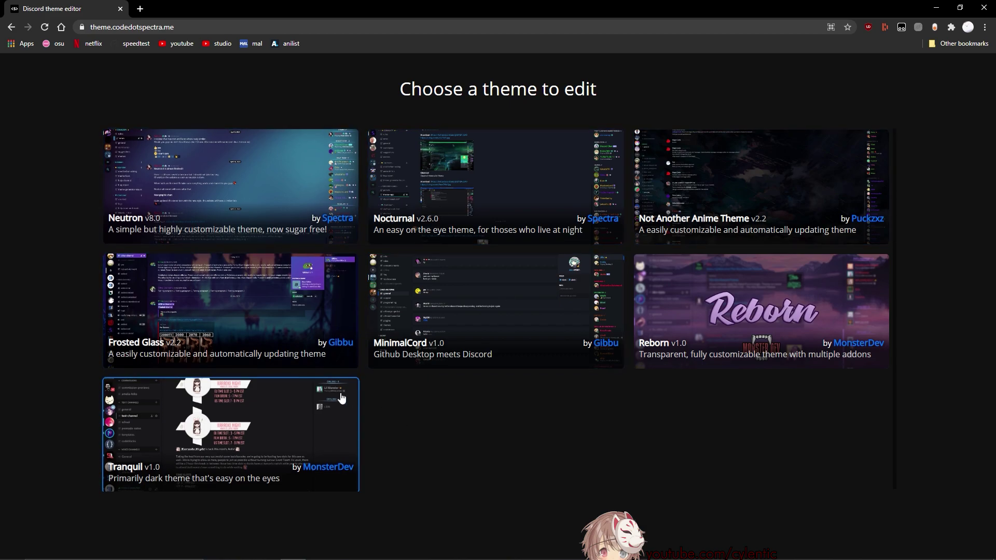
pyautogui.click(153, 344)
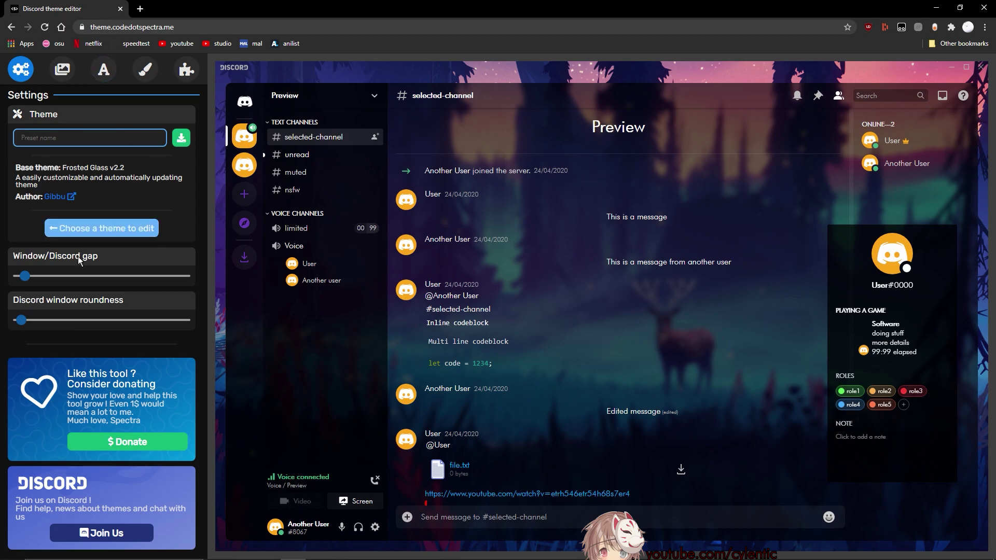
# Reduce the Frosted Glass theme's Window/Discord gap and Discord window roundness to their minimum
pyautogui.moveTo(26, 277); pyautogui.dragTo(4, 316)
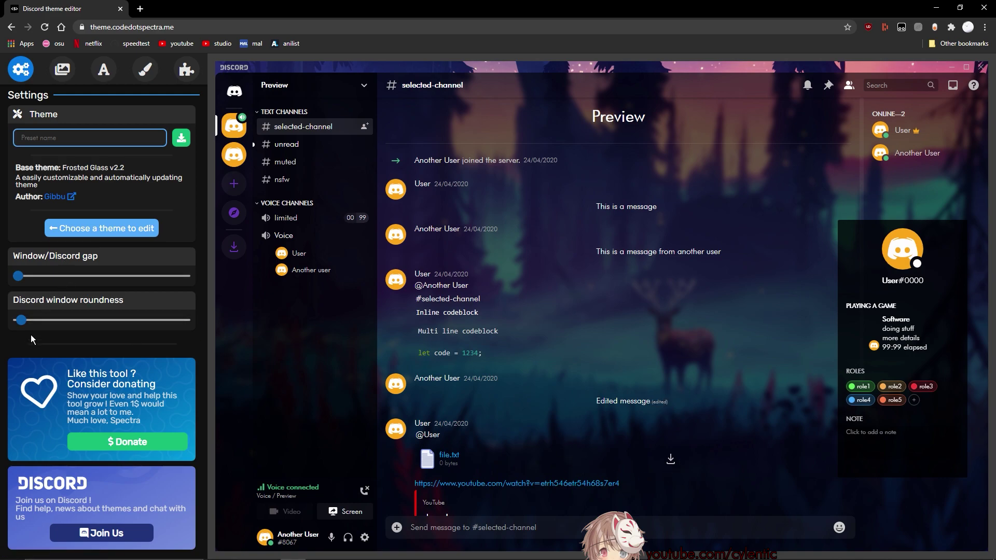
pyautogui.moveTo(23, 320)
pyautogui.mouseDown()
pyautogui.moveTo(46, 320)
pyautogui.moveTo(27, 317)
pyautogui.mouseUp()
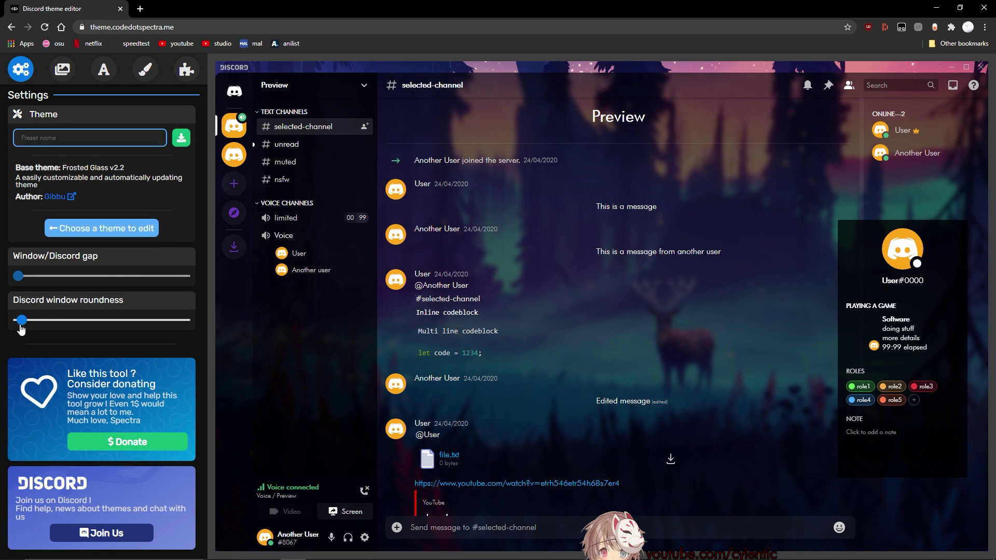
pyautogui.moveTo(21, 322); pyautogui.dragTo(5, 310)
# Try to use the computer file remilia-edit.png from the downloads folder as the theme's Background Image
pyautogui.click(51, 79)
pyautogui.click(154, 134)
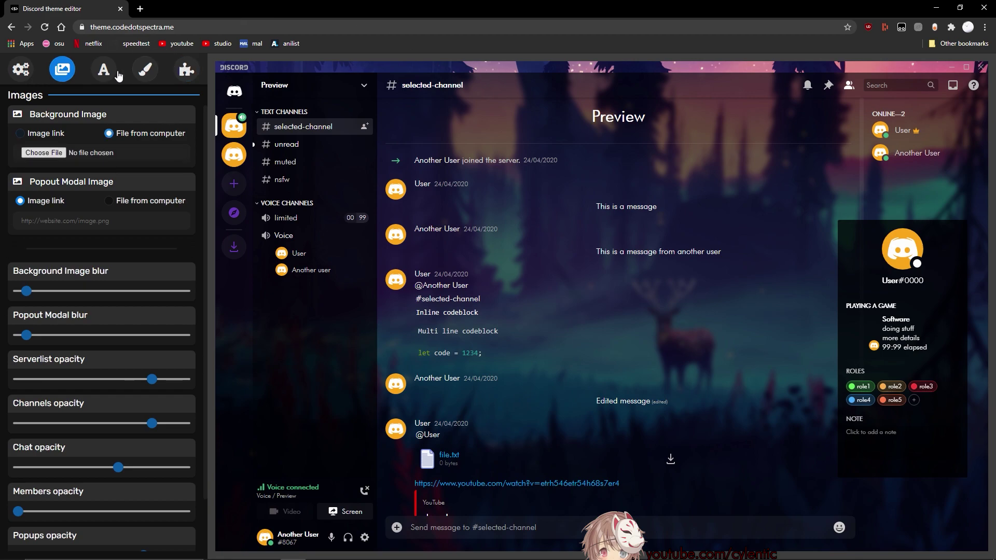
pyautogui.click(44, 154)
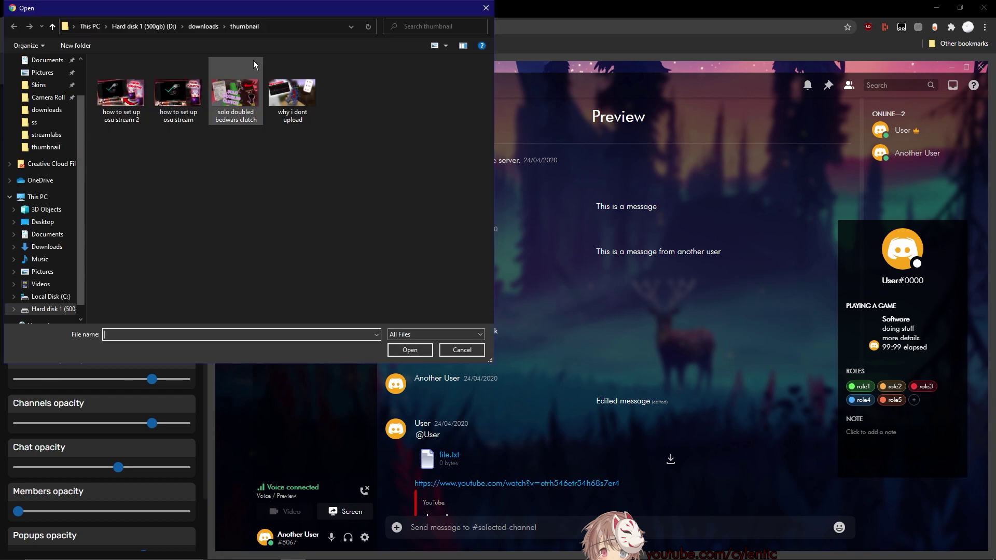
pyautogui.click(205, 27)
pyautogui.doubleClick(180, 221)
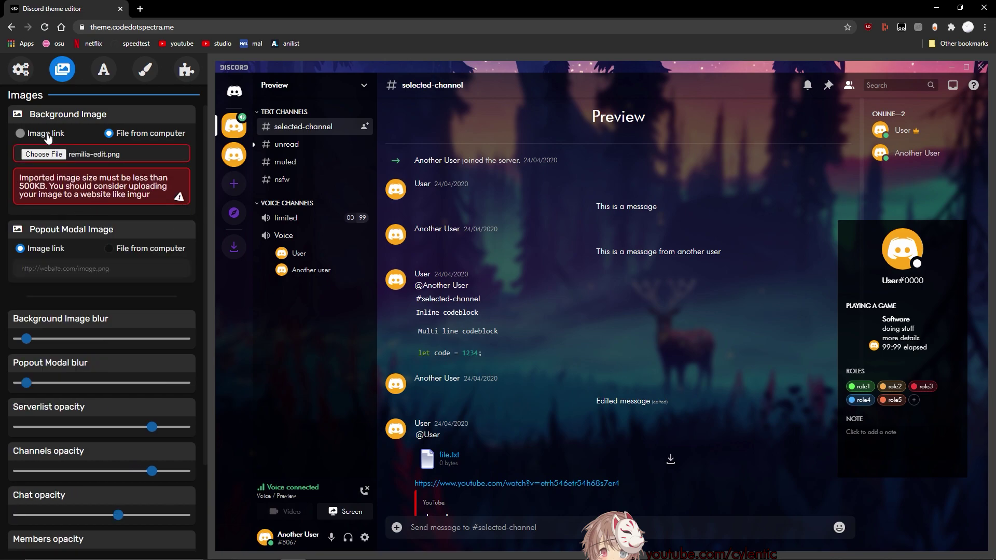
# Open imgur.com/upload in a new tab and upload the background image from the downloads folder
pyautogui.hotkey('ctrl', 't')
pyautogui.write('imgur.com/upload')
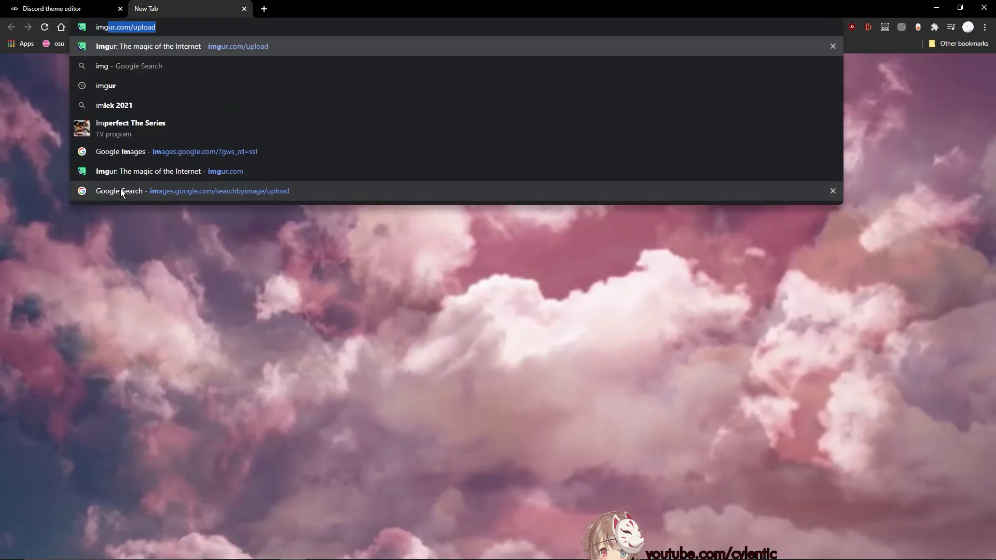
pyautogui.press('Return')
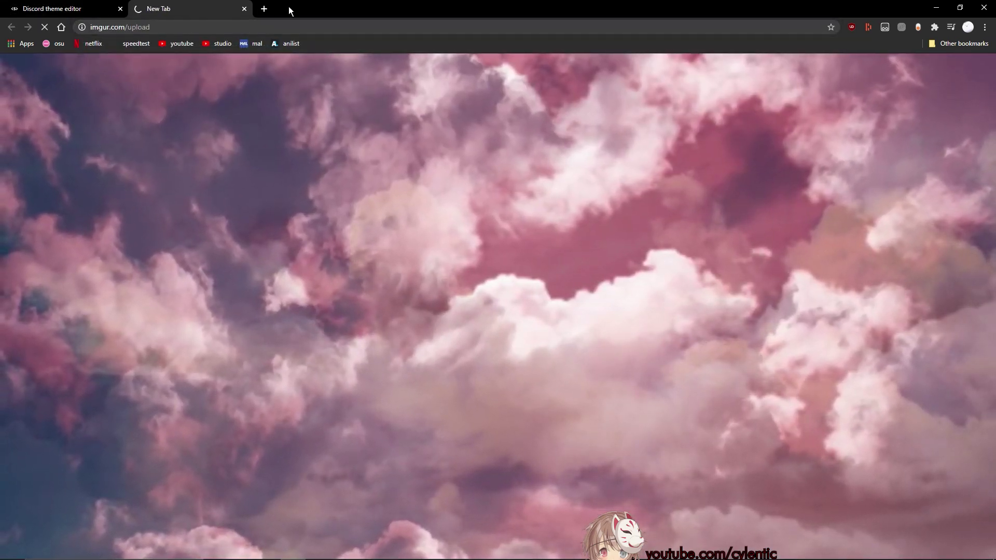
pyautogui.hotkey('alt', 'Tab')
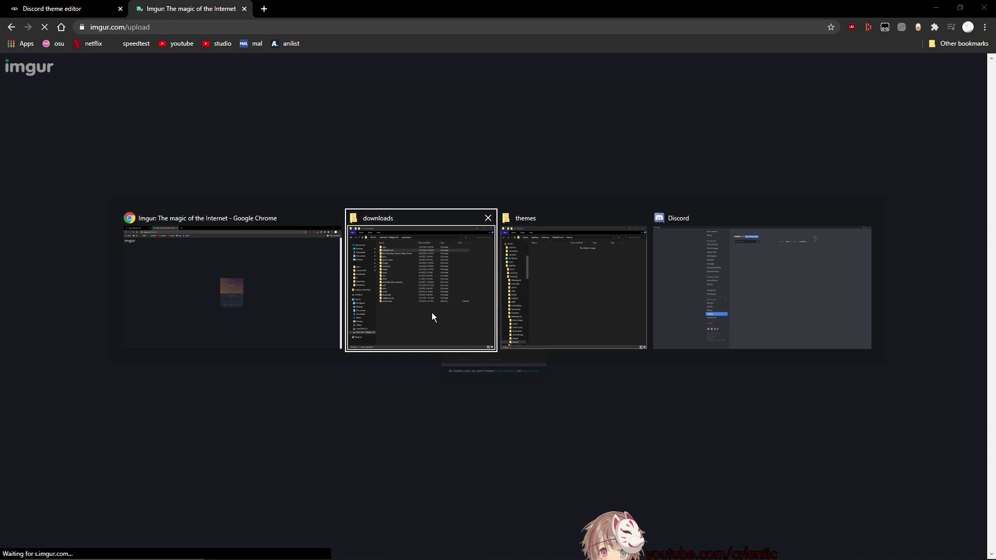
pyautogui.moveTo(693, 319)
pyautogui.mouseDown()
pyautogui.moveTo(535, 268)
pyautogui.moveTo(675, 317)
pyautogui.mouseUp()
pyautogui.moveTo(674, 317); pyautogui.dragTo(520, 246)
pyautogui.click(52, 8)
pyautogui.click(166, 8)
# Get the share links of the uploaded Imgur image and copy its BBCode (Forums) link
pyautogui.click(568, 160)
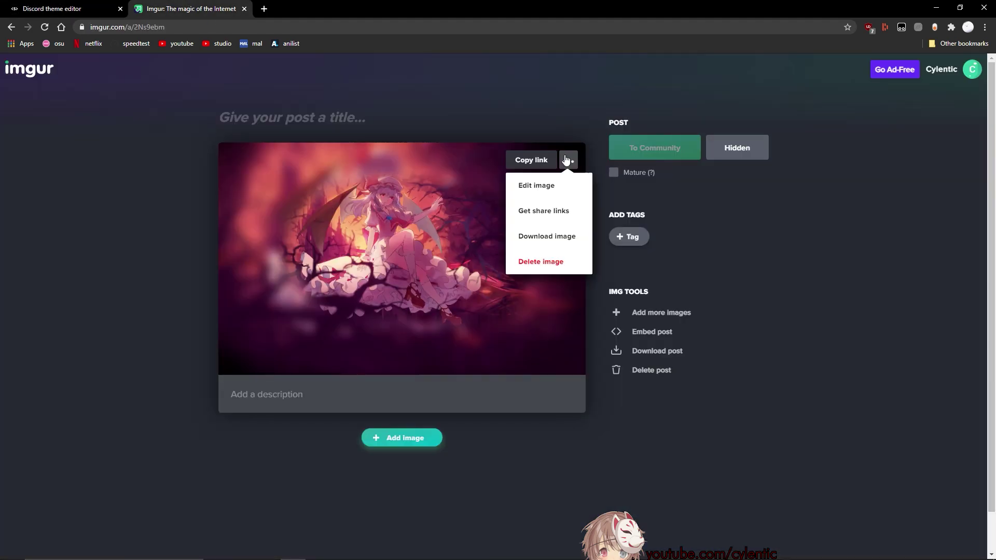
pyautogui.click(569, 218)
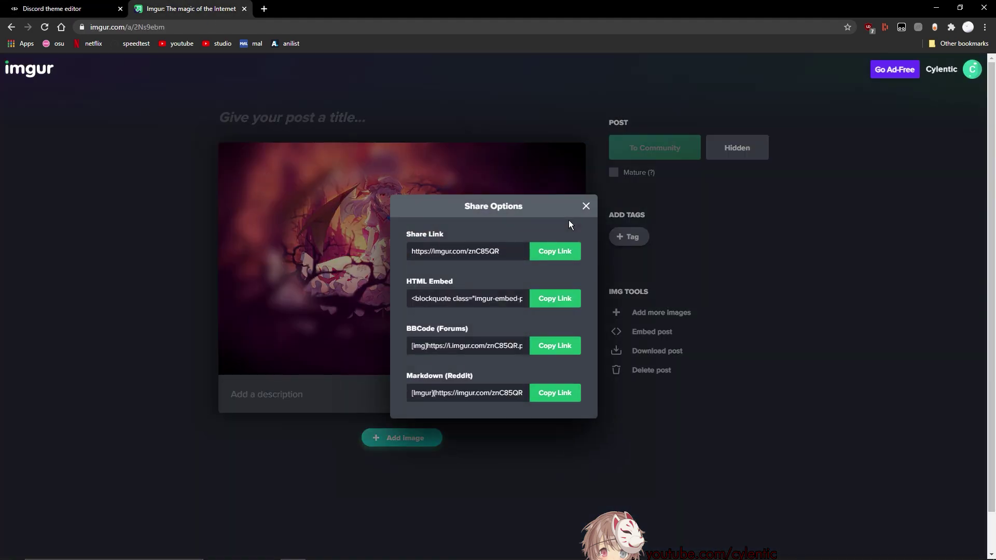
pyautogui.scroll(-1, 493, 303)
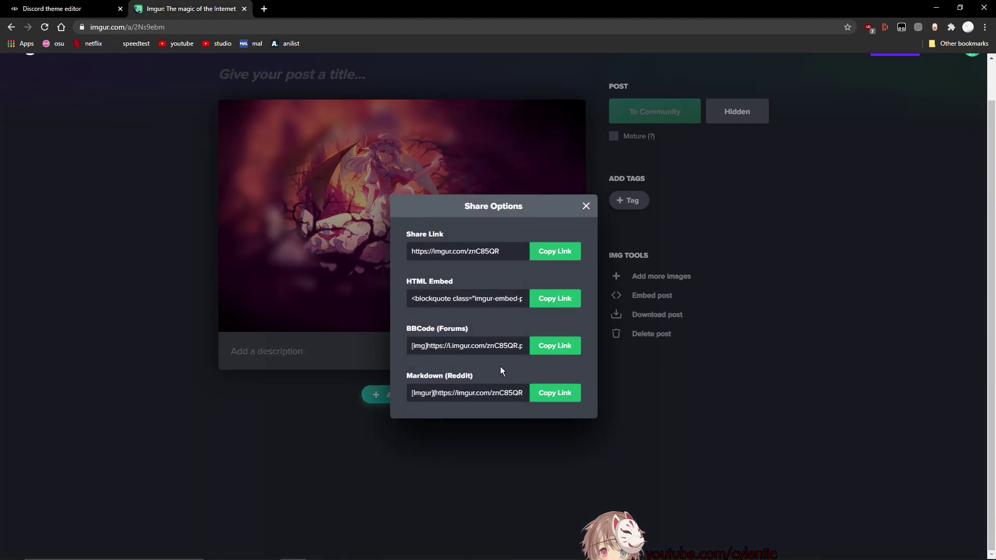
pyautogui.scroll(1, 675, 425)
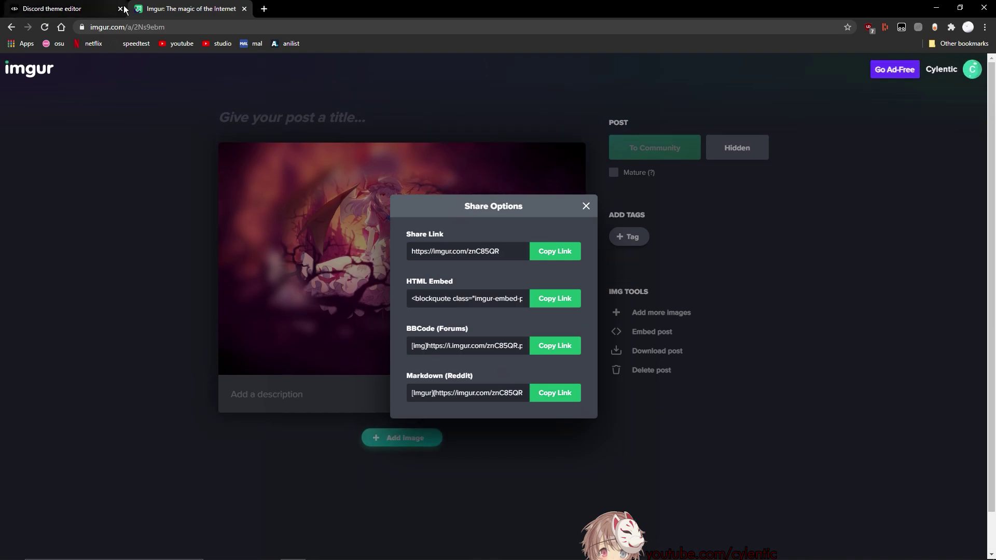
pyautogui.click(94, 8)
pyautogui.click(194, 10)
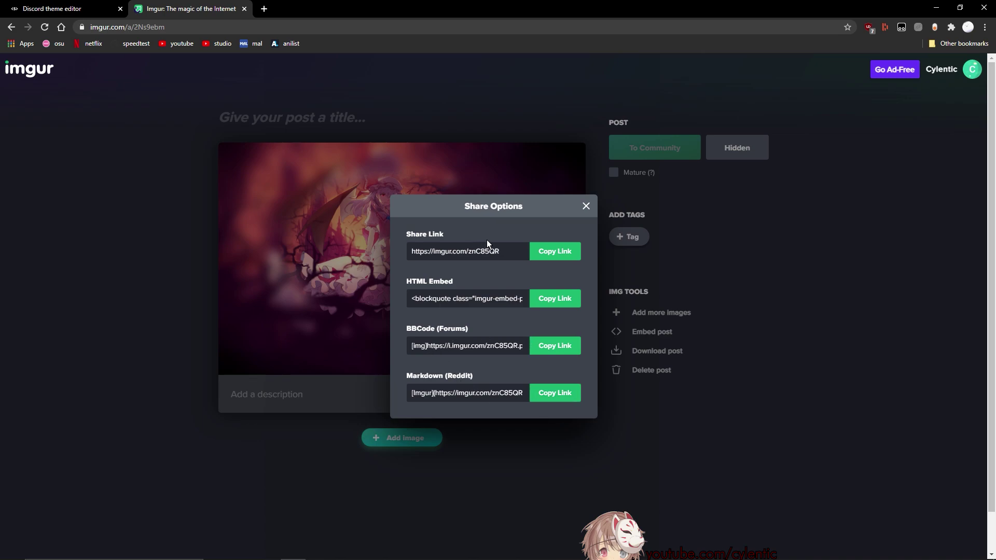
pyautogui.click(534, 350)
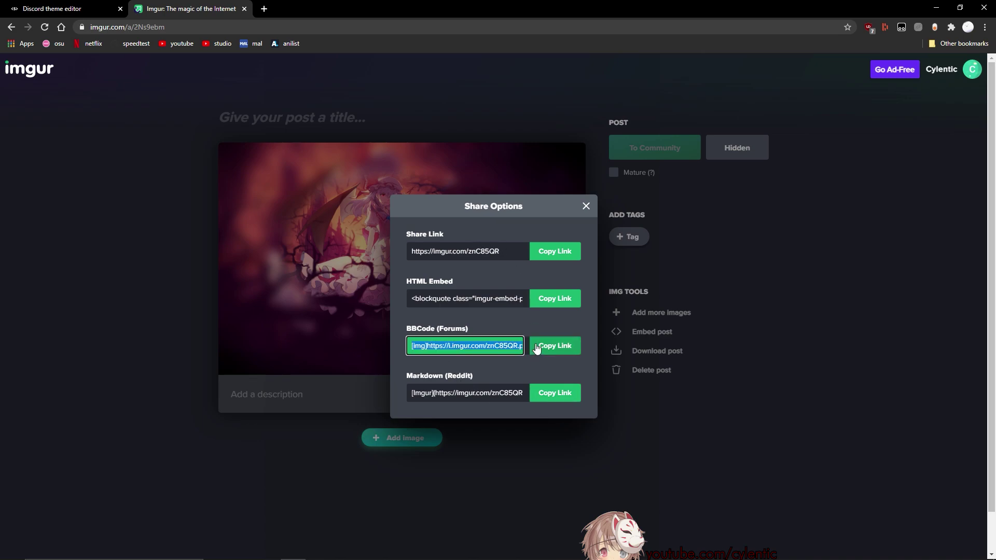
pyautogui.click(77, 8)
pyautogui.hotkey('ctrl', 'a')
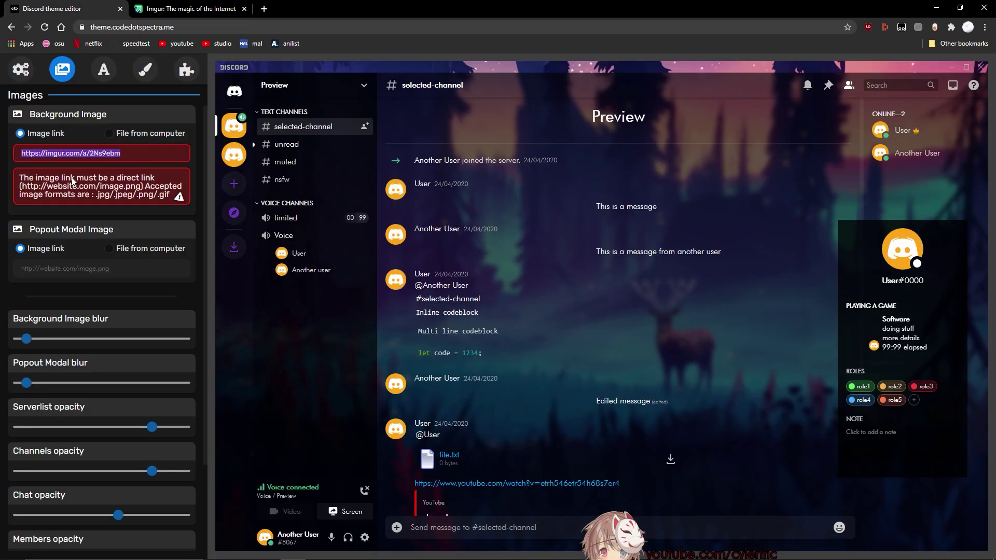
pyautogui.write('[img]https://i.imgur.com/znC85QR.png[/img]')
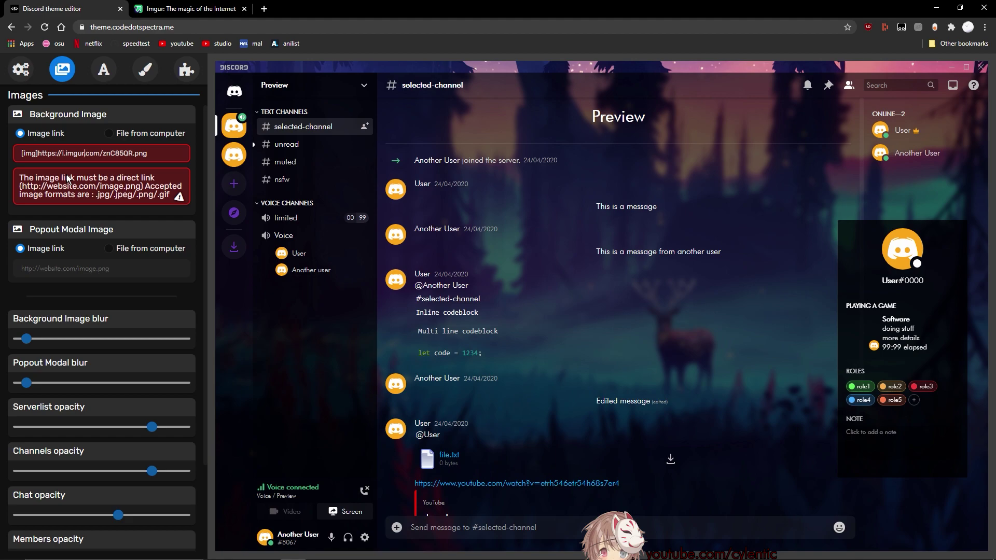
pyautogui.press('BackSpace')
pyautogui.press('BackSpace')
pyautogui.press('BackSpace')
pyautogui.press('BackSpace')
pyautogui.press('BackSpace')
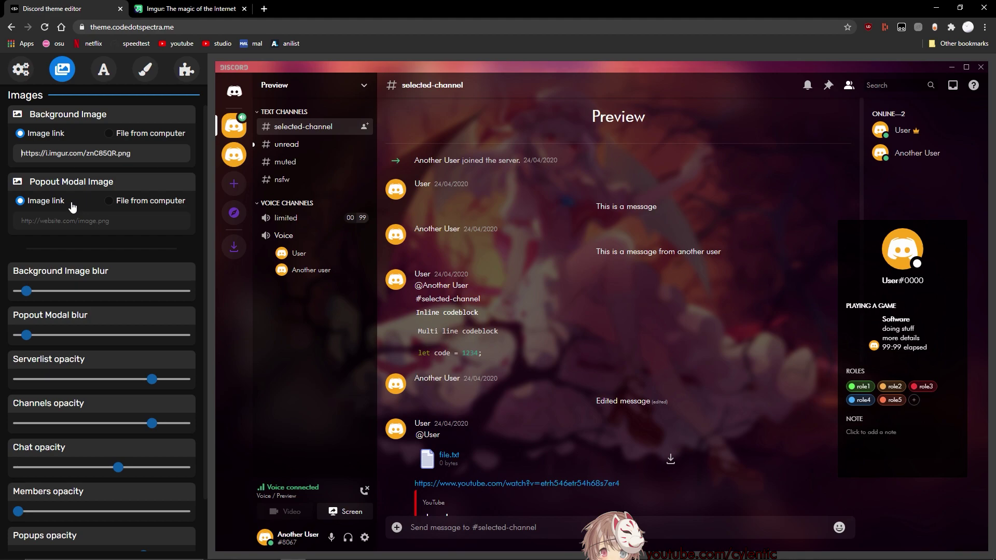
pyautogui.click(101, 226)
pyautogui.write('[img]https://i.imgur.com/znC85QR.png[/img]')
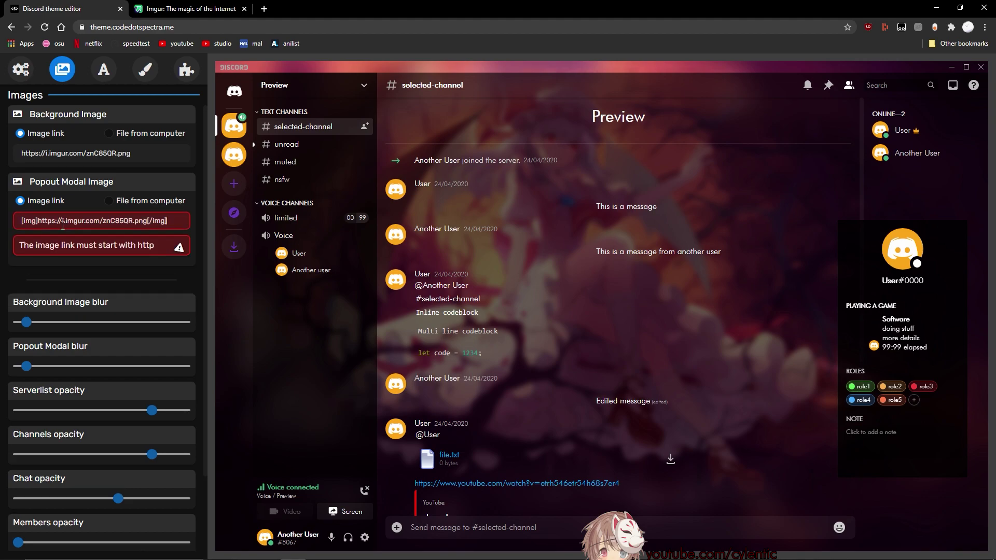
pyautogui.moveTo(36, 226); pyautogui.dragTo(8, 231)
pyautogui.press('BackSpace')
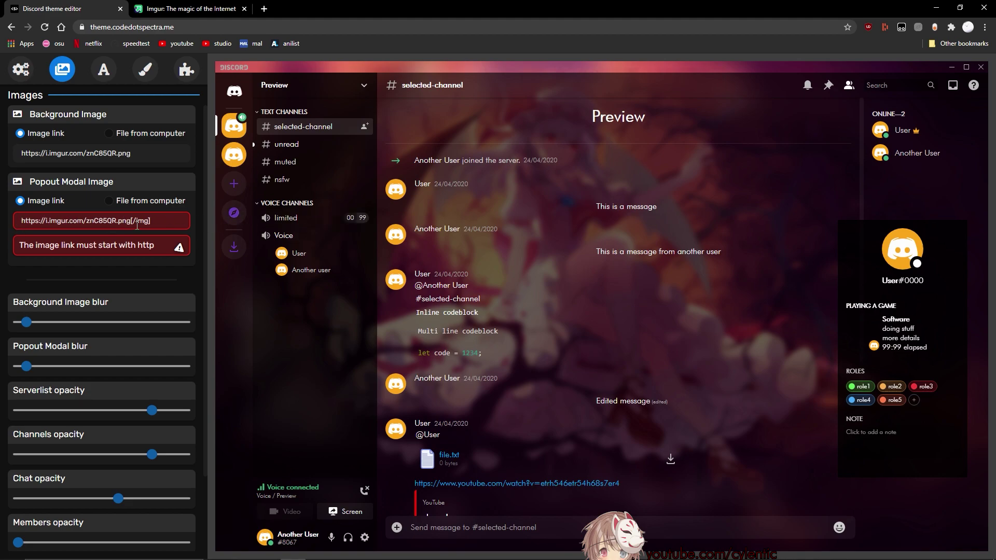
pyautogui.moveTo(131, 221); pyautogui.dragTo(154, 222)
pyautogui.press('BackSpace')
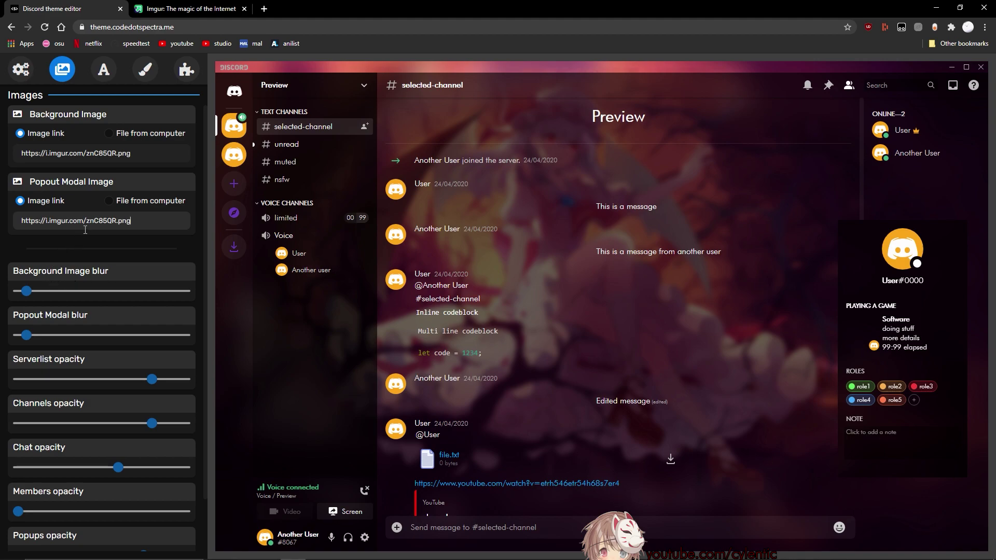
pyautogui.click(145, 254)
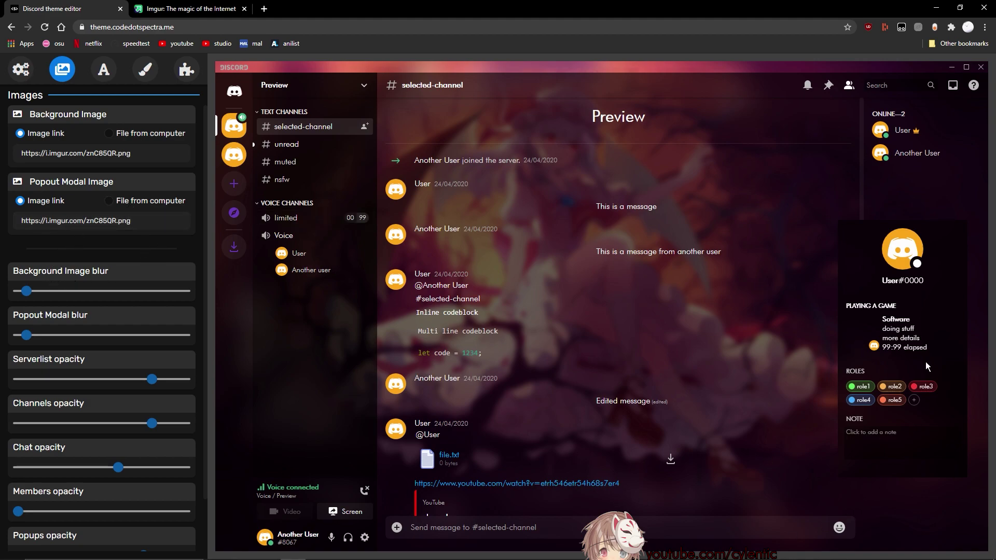
# Lower the Background Image blur almost to its minimum and raise the Popout Modal blur to about 40% of its range
pyautogui.moveTo(26, 291)
pyautogui.mouseDown()
pyautogui.moveTo(110, 292)
pyautogui.moveTo(4, 303)
pyautogui.moveTo(24, 302)
pyautogui.mouseUp()
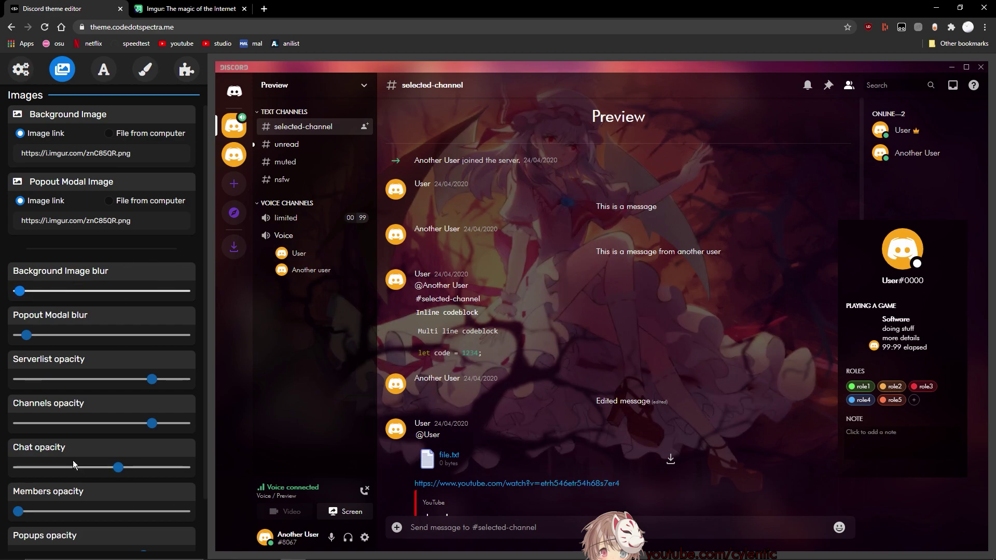
pyautogui.moveTo(29, 340); pyautogui.dragTo(87, 359)
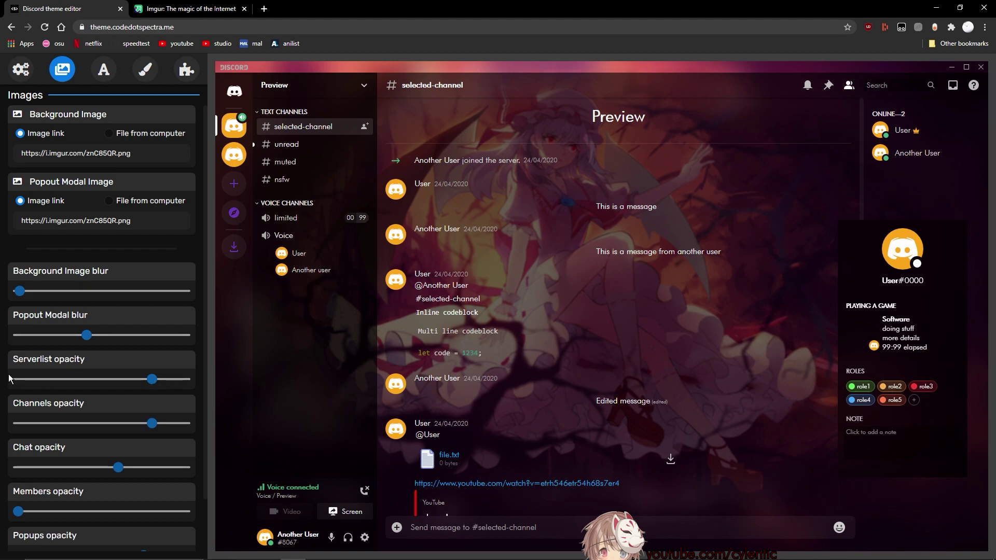
# Try the Serverlist opacity at minimum, lower Channels opacity to about two thirds, and settle Serverlist opacity at about 85% of its range
pyautogui.moveTo(152, 379); pyautogui.dragTo(43, 379)
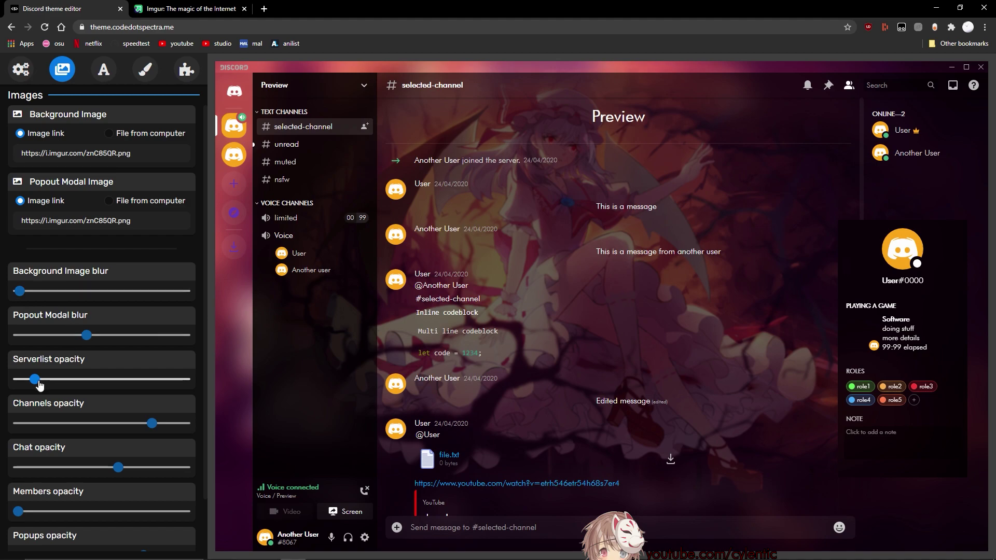
pyautogui.moveTo(38, 384); pyautogui.dragTo(4, 385)
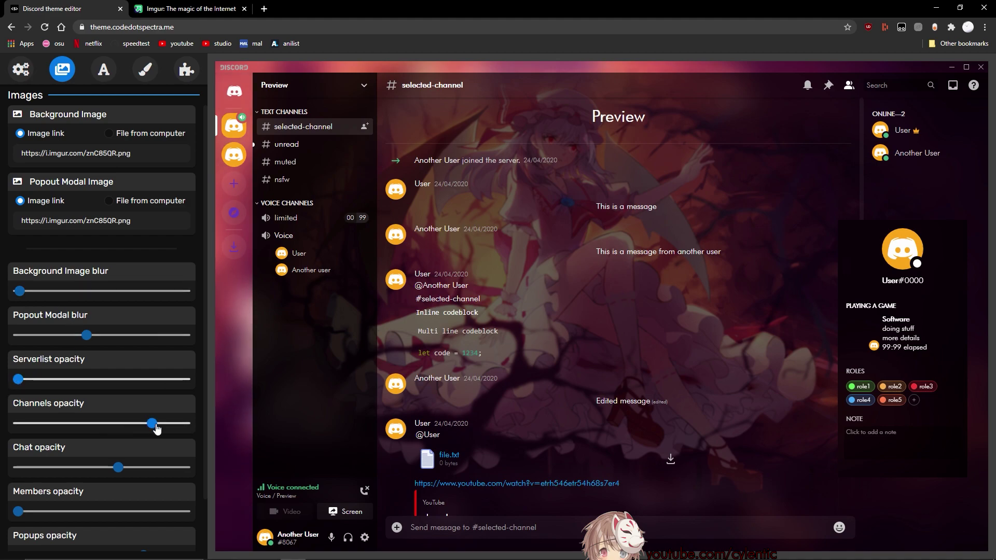
pyautogui.moveTo(153, 424)
pyautogui.mouseDown()
pyautogui.moveTo(4, 425)
pyautogui.moveTo(162, 427)
pyautogui.moveTo(114, 425)
pyautogui.moveTo(134, 426)
pyautogui.mouseUp()
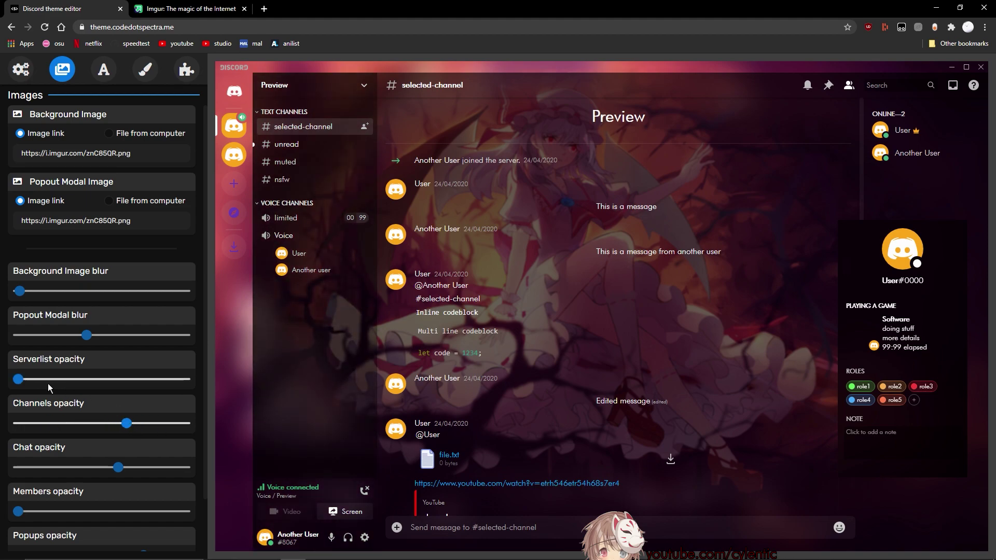
pyautogui.moveTo(27, 380); pyautogui.dragTo(156, 392)
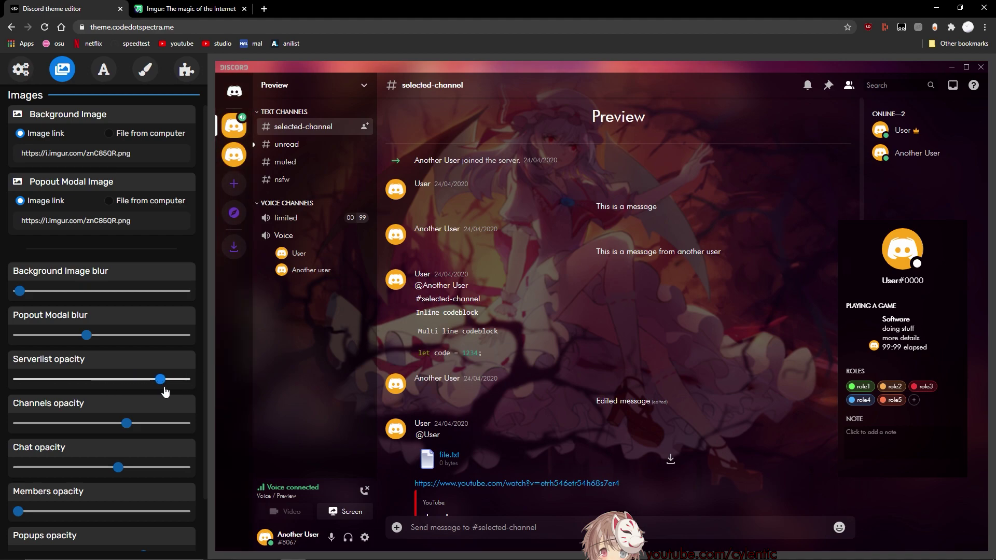
# Lower the Chat opacity slightly and raise the Members opacity to about a quarter of its range
pyautogui.scroll(-1, 164, 421)
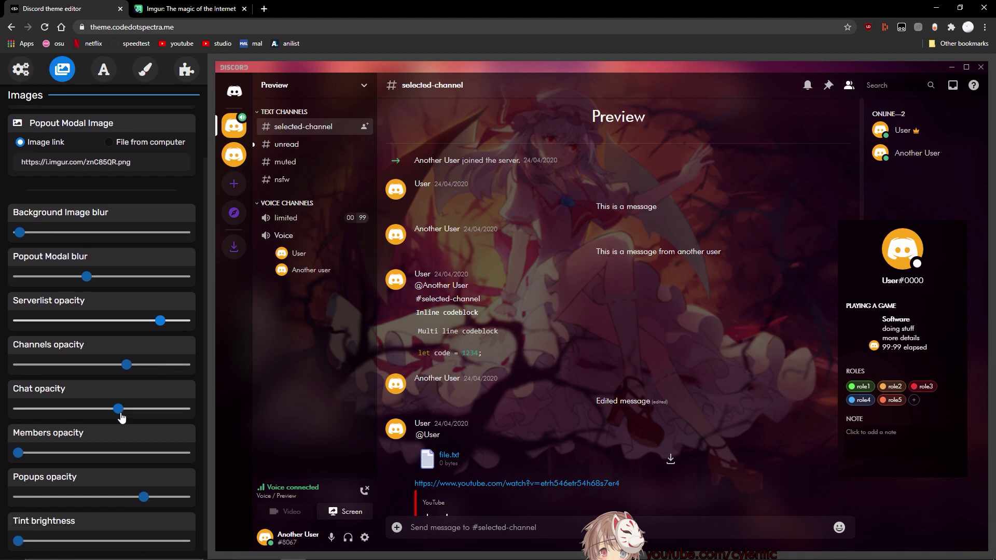
pyautogui.moveTo(118, 410)
pyautogui.mouseDown()
pyautogui.moveTo(81, 410)
pyautogui.moveTo(117, 410)
pyautogui.mouseUp()
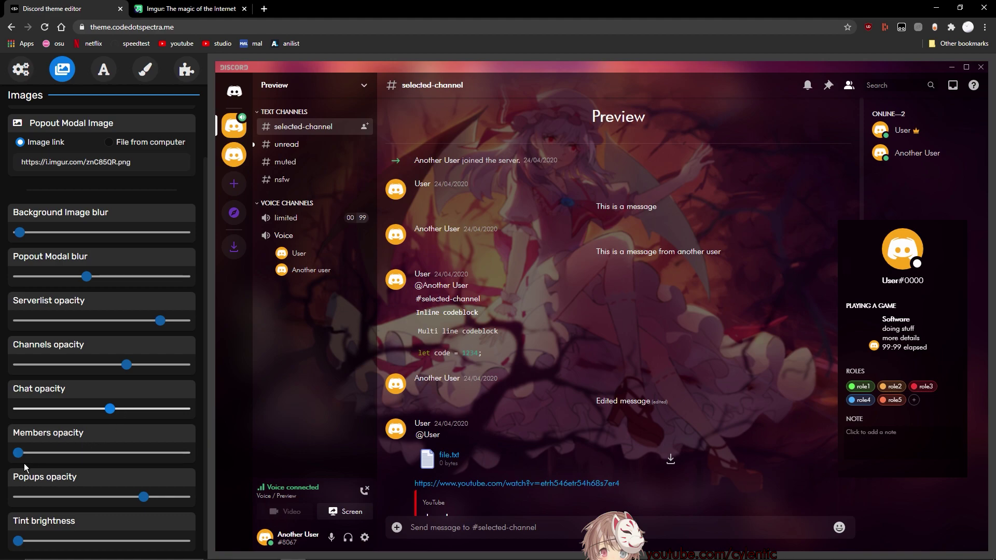
pyautogui.moveTo(18, 453); pyautogui.dragTo(61, 455)
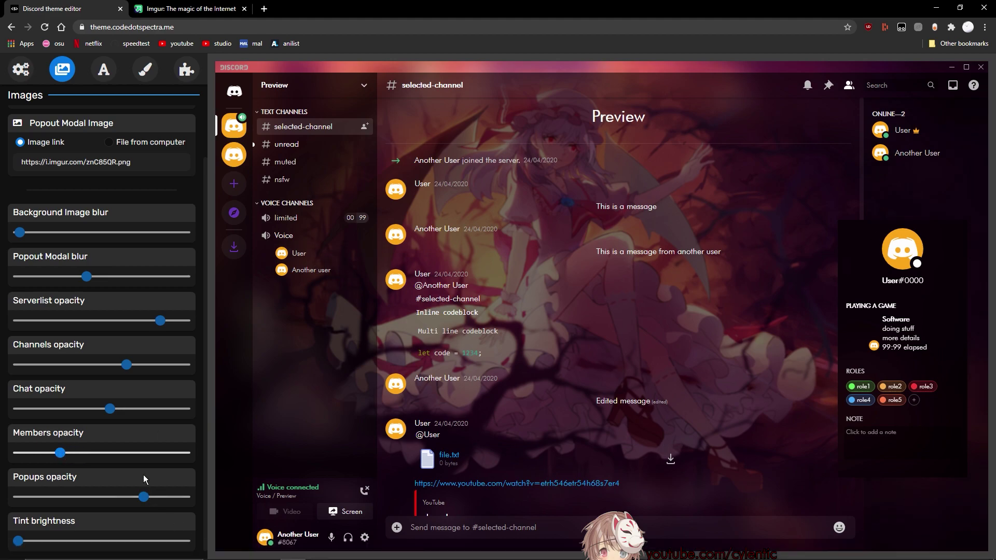
# Raise the Popups opacity to about 80% and the Tint brightness to about a tenth of its range
pyautogui.moveTo(144, 497)
pyautogui.mouseDown()
pyautogui.moveTo(187, 500)
pyautogui.moveTo(20, 497)
pyautogui.moveTo(158, 490)
pyautogui.mouseUp()
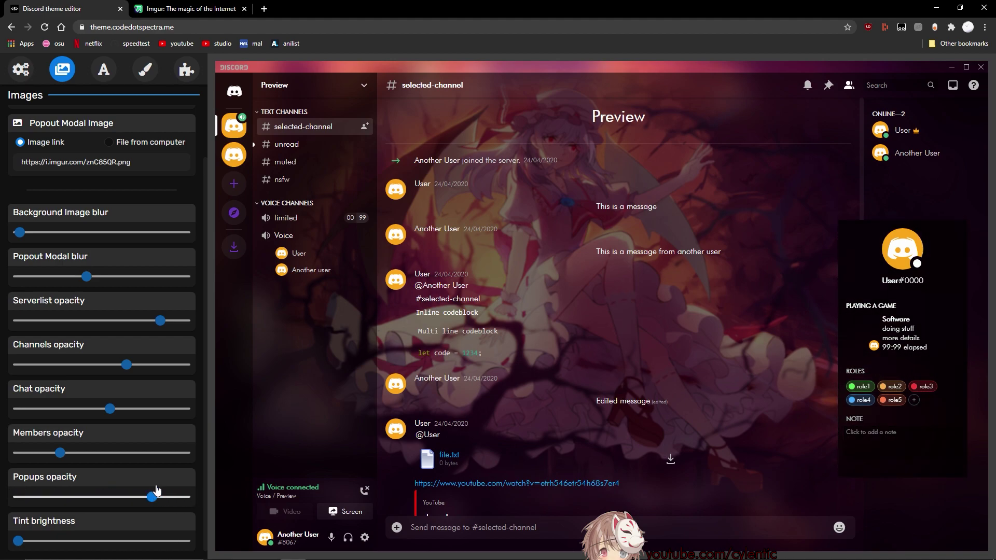
pyautogui.moveTo(37, 541)
pyautogui.mouseDown()
pyautogui.moveTo(185, 541)
pyautogui.moveTo(4, 542)
pyautogui.moveTo(34, 541)
pyautogui.mouseUp()
pyautogui.scroll(1, 100, 478)
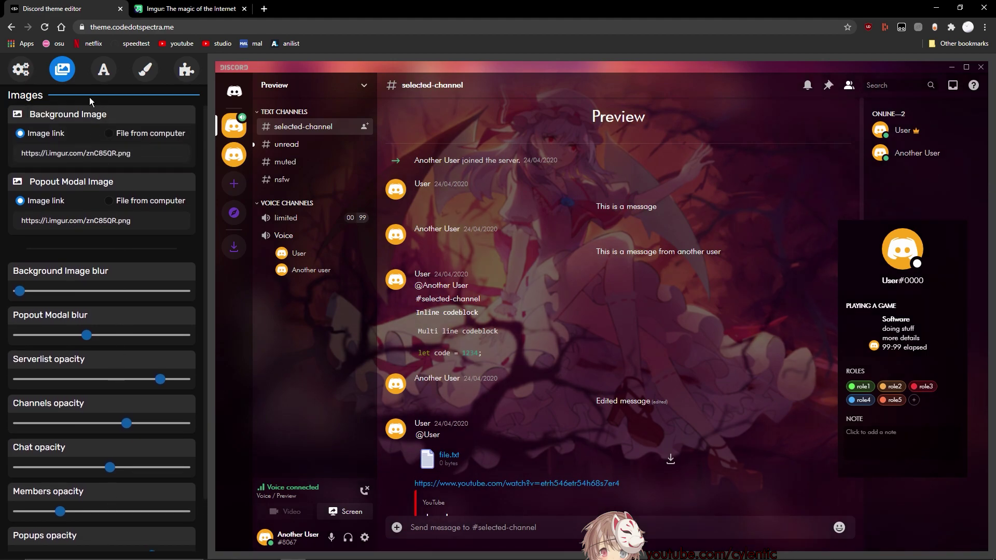
pyautogui.scroll(-1, 114, 249)
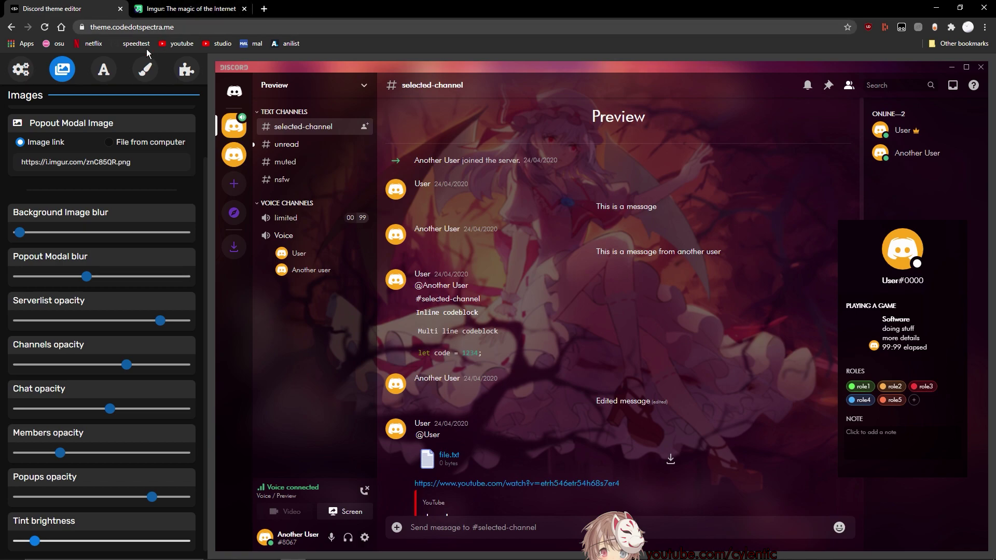
# Go to the theme's custom font settings, open the linked Google Fonts site in a new tab and dismiss the variable fonts notice
pyautogui.click(103, 69)
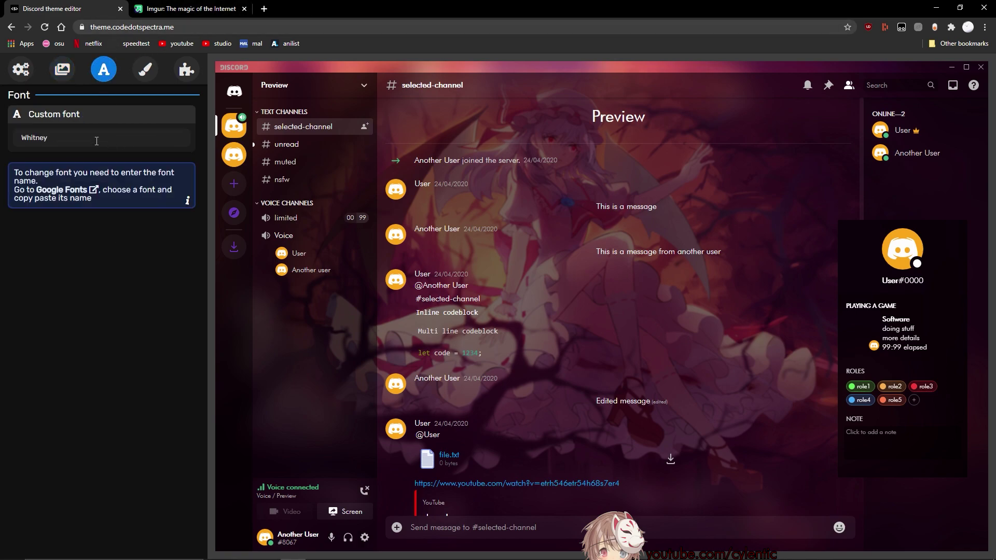
pyautogui.rightClick(59, 190)
pyautogui.click(118, 197)
pyautogui.click(298, 10)
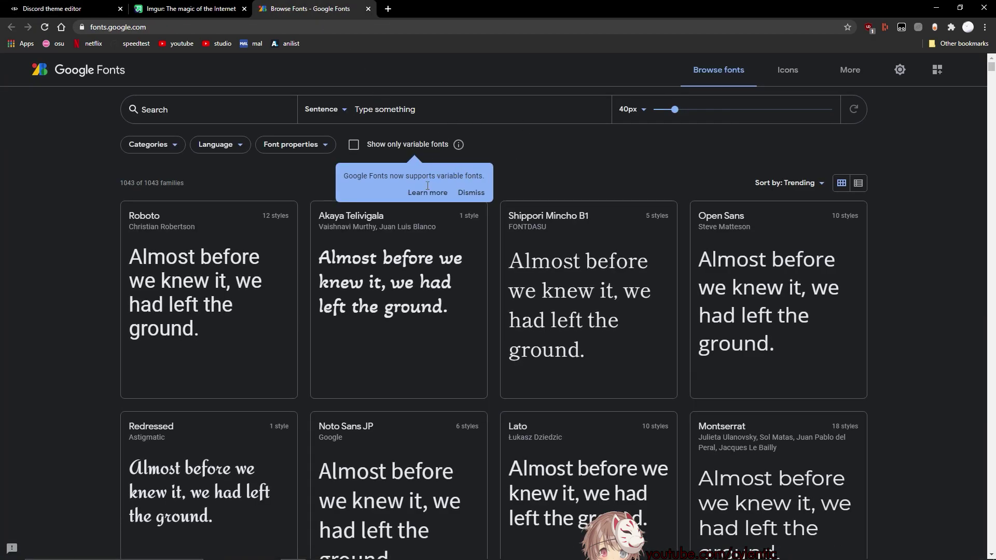
pyautogui.click(472, 193)
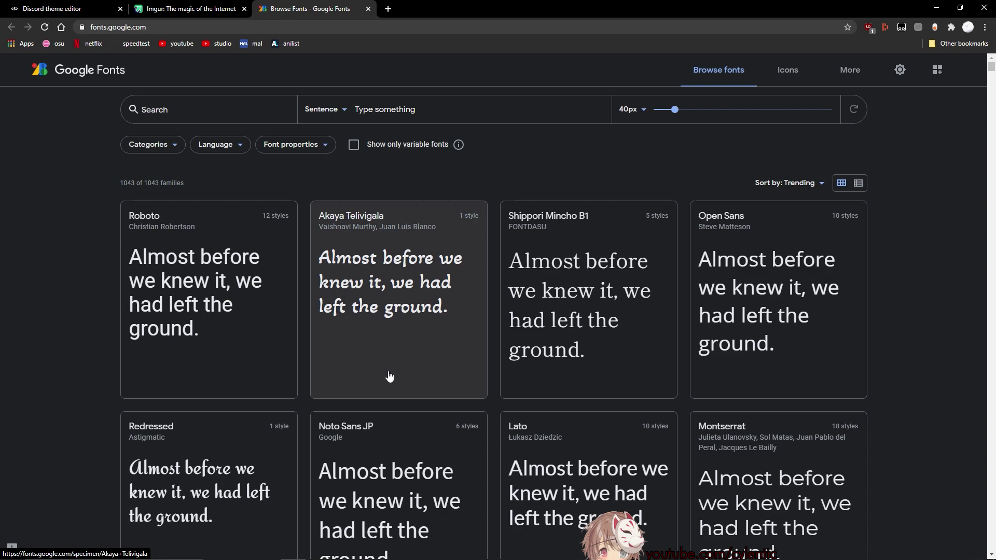
# Browse the Google Fonts catalog, search it for "futura" and look through the matching font families
pyautogui.scroll(-5, 467, 420)
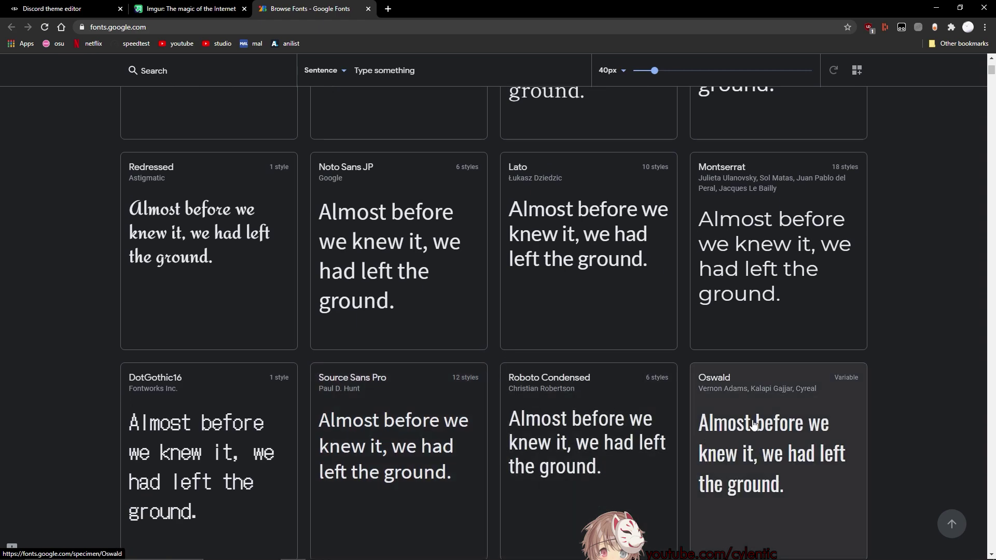
pyautogui.scroll(5, 571, 317)
pyautogui.click(207, 119)
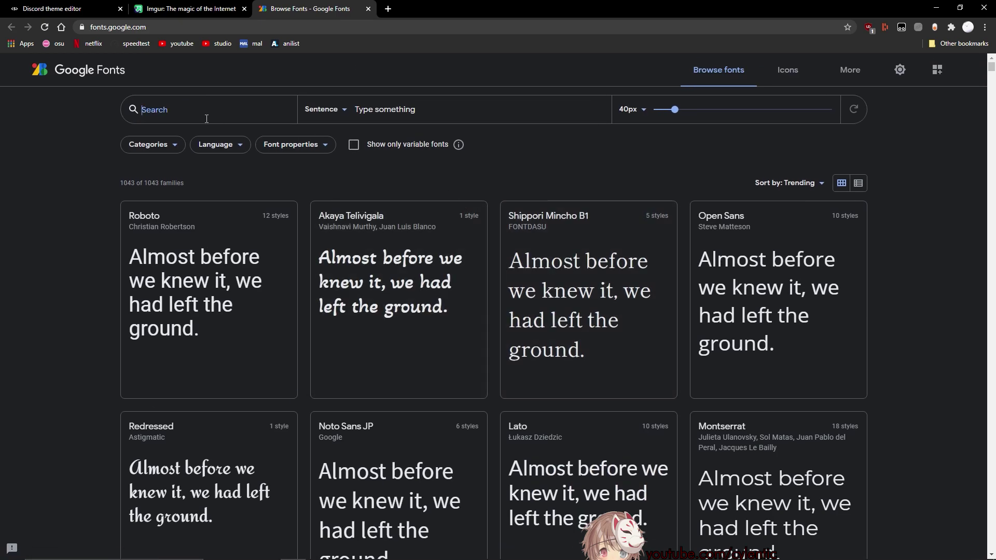
pyautogui.write('futura')
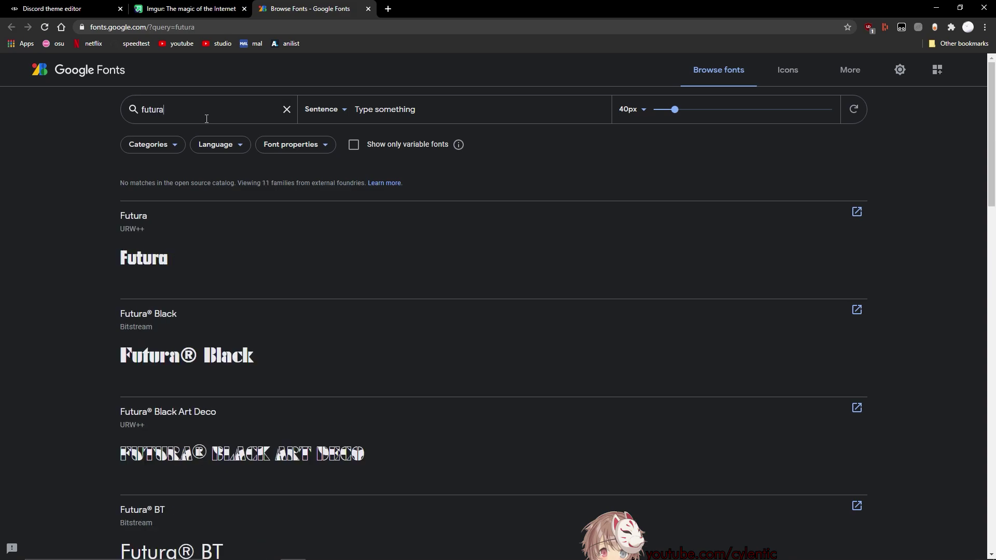
pyautogui.scroll(-8, 250, 250)
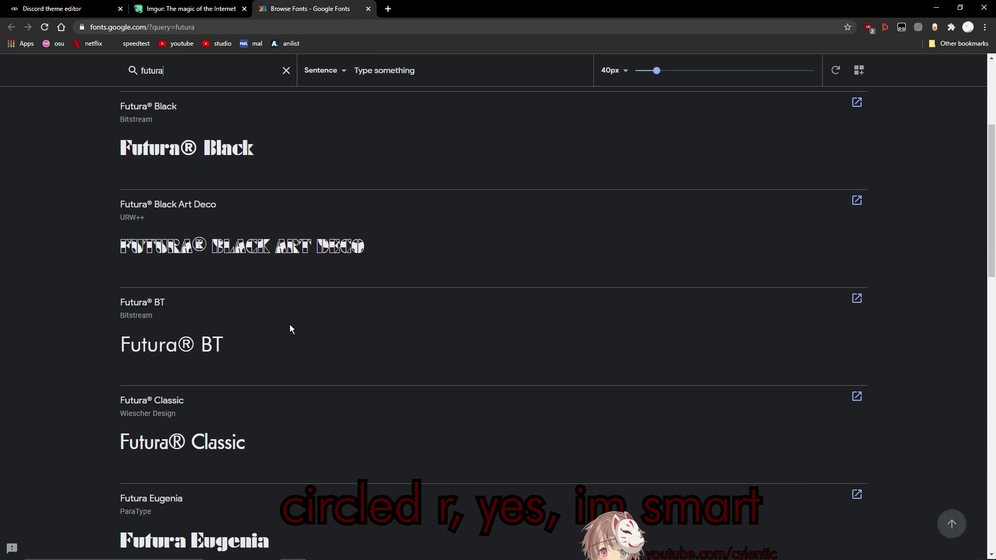
# Copy the Futura® BT font name from Google Fonts, try it as the theme's custom font, and undo the entry to restore Whitney
pyautogui.scroll(2, 290, 325)
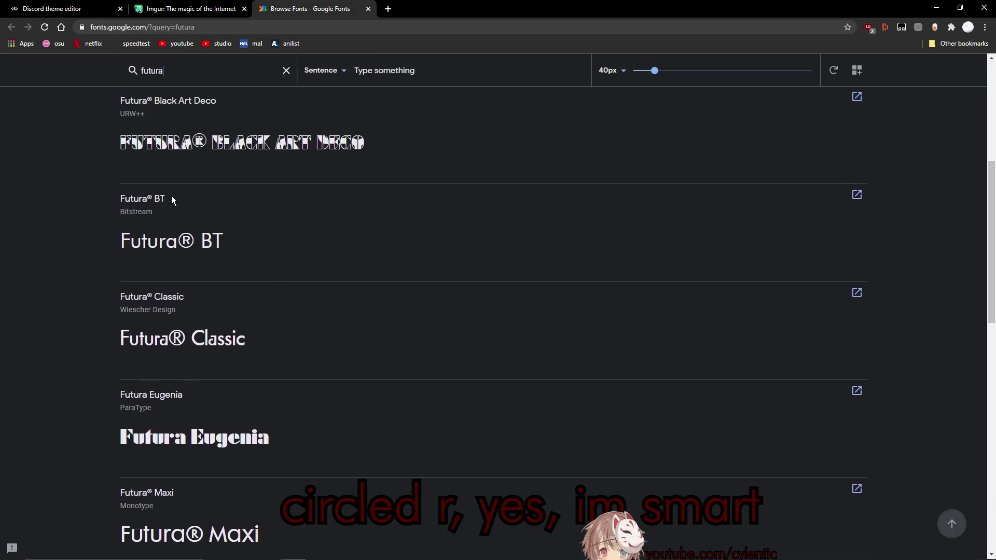
pyautogui.moveTo(175, 200); pyautogui.dragTo(122, 204)
pyautogui.hotkey('ctrl', 'c')
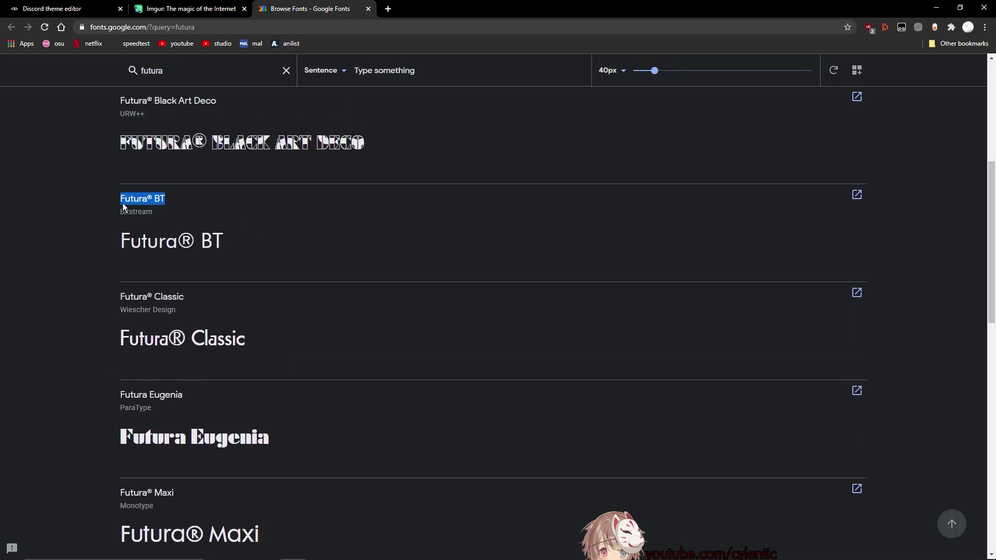
pyautogui.click(172, 8)
pyautogui.click(57, 9)
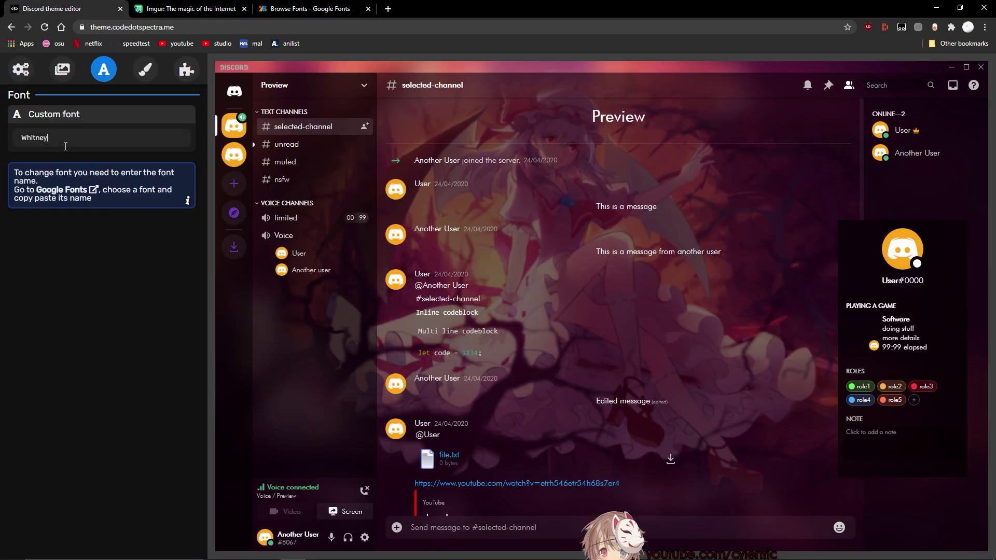
pyautogui.hotkey('ctrl', 'a')
pyautogui.hotkey('ctrl', 'v')
pyautogui.hotkey('ctrl', 'z')
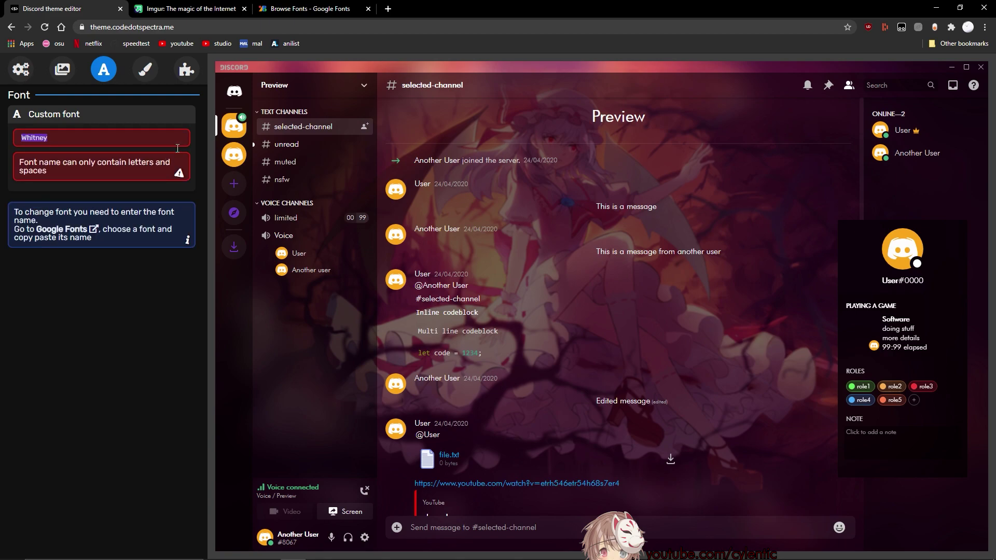
pyautogui.click(55, 343)
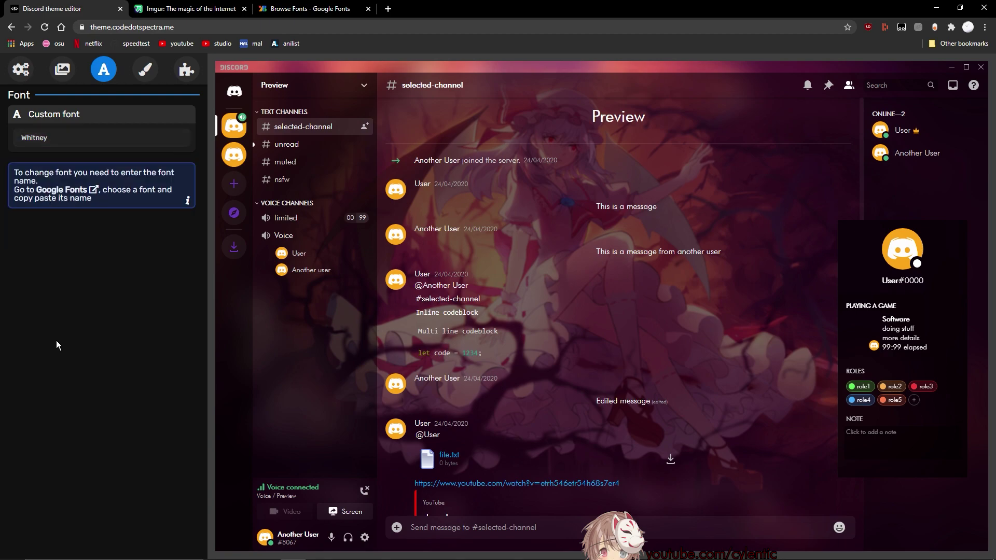
# Close the Google Fonts and Imgur pages and go to the theme's color settings
pyautogui.click(306, 8)
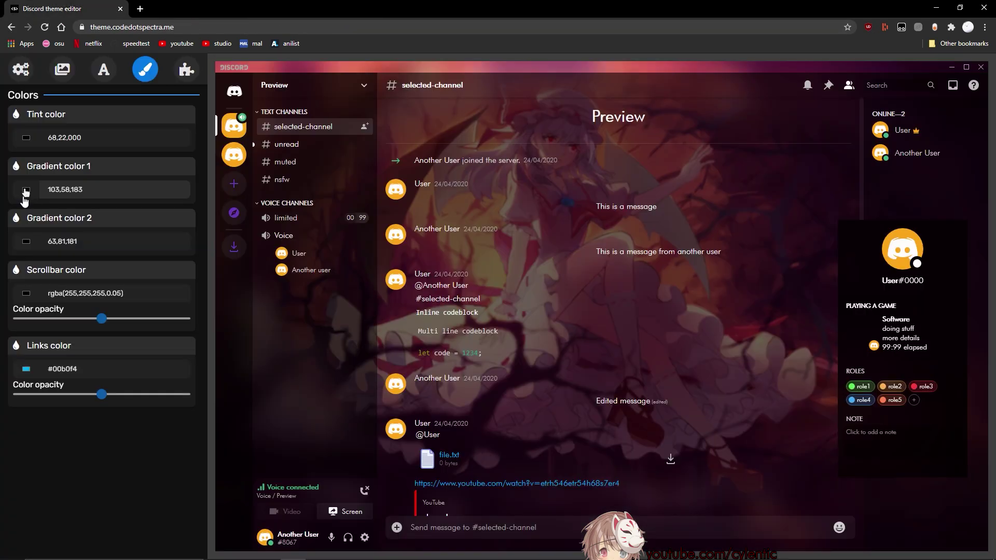
pyautogui.click(25, 191)
pyautogui.click(35, 134)
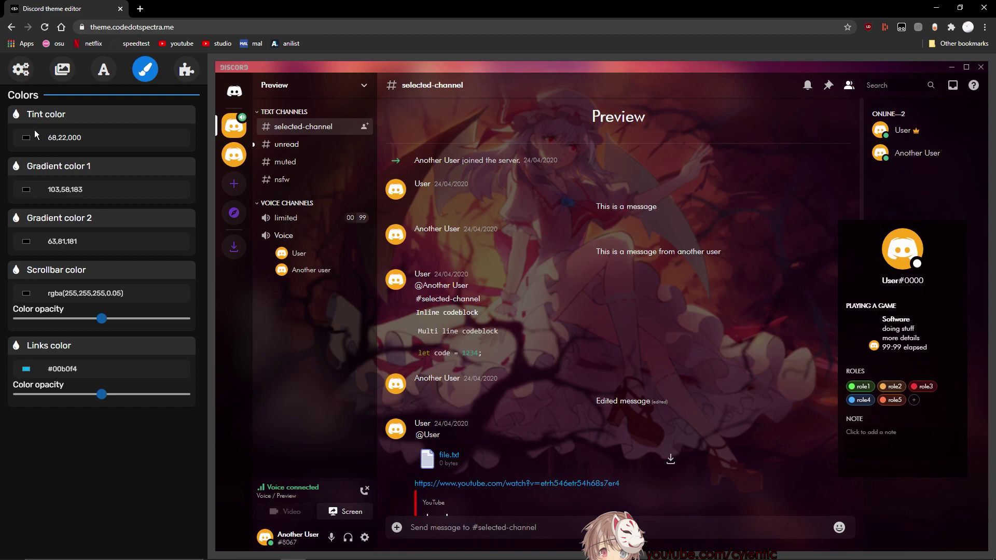
# Search Google for "rgb color picker" in a new tab
pyautogui.click(140, 12)
pyautogui.write('colo')
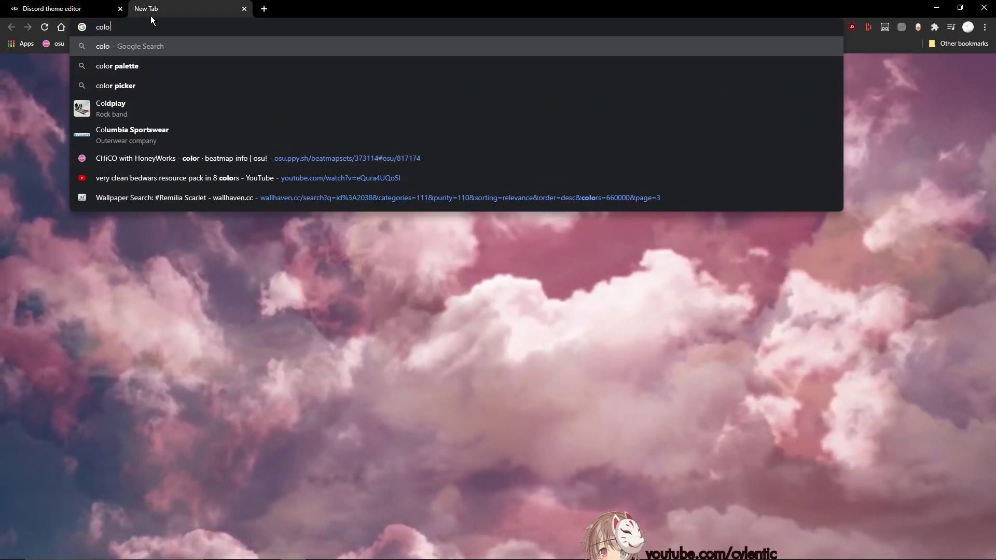
pyautogui.write('u')
pyautogui.hotkey('ctrl', 'a')
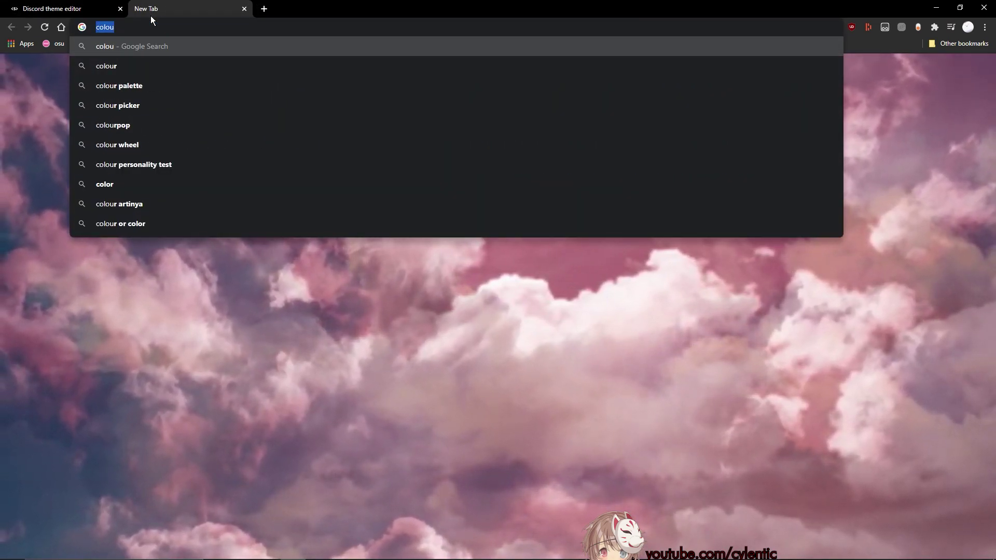
pyautogui.write('rgb')
pyautogui.press('Down')
pyautogui.press('Return')
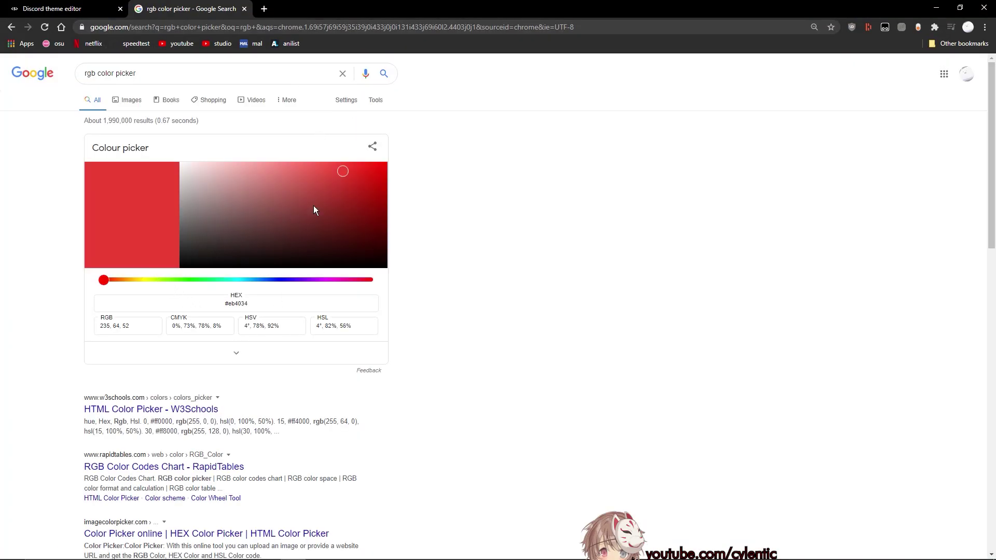
# Choose a dark red in Google's colour picker and copy its RGB value 97, 6, 0 into the theme's Tint color
pyautogui.moveTo(314, 210); pyautogui.dragTo(411, 237)
pyautogui.moveTo(136, 326); pyautogui.dragTo(40, 323)
pyautogui.hotkey('ctrl', 'c')
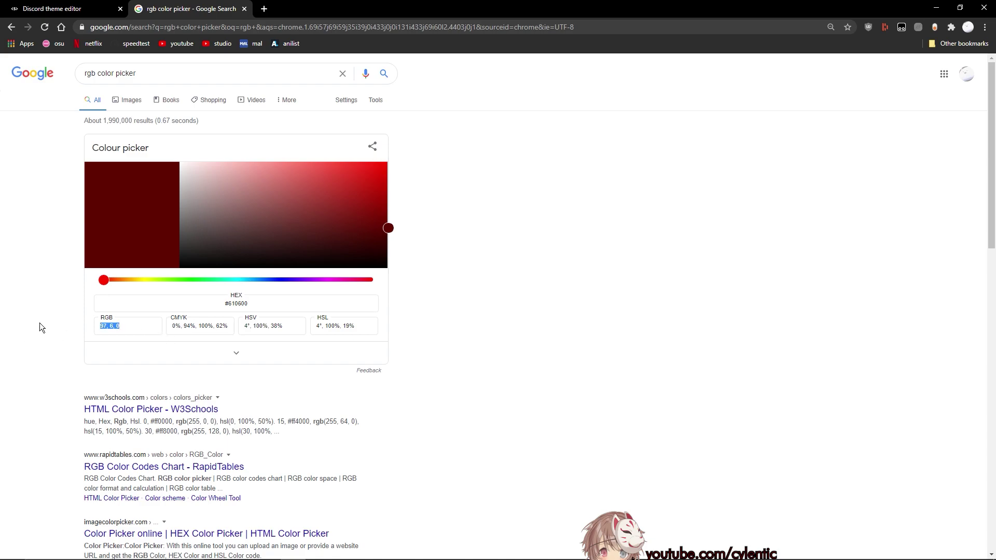
pyautogui.click(68, 9)
pyautogui.tripleClick(62, 138)
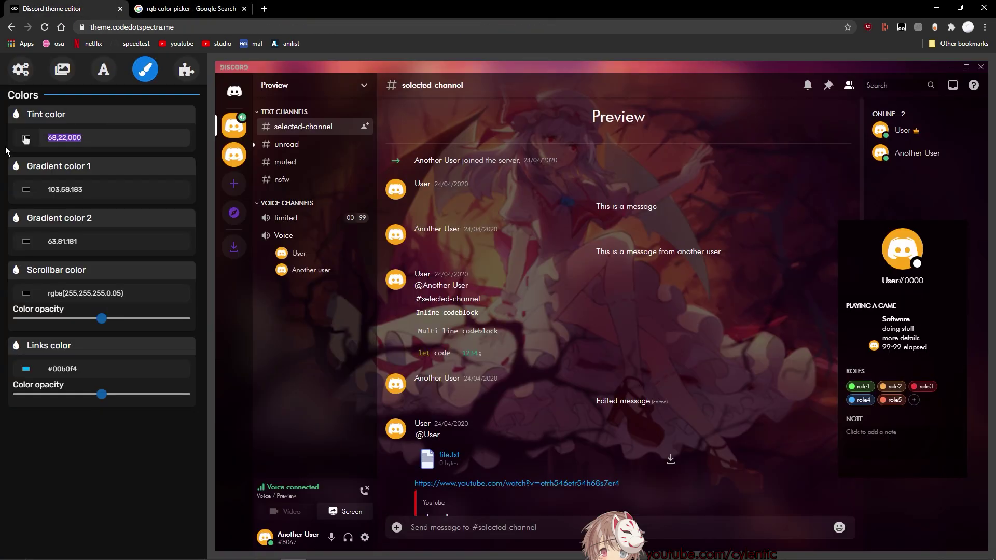
pyautogui.hotkey('ctrl', 'v')
# Choose a muted crimson in Google's colour picker and copy its RGB value 110, 39, 49 into Gradient color 1
pyautogui.click(161, 190)
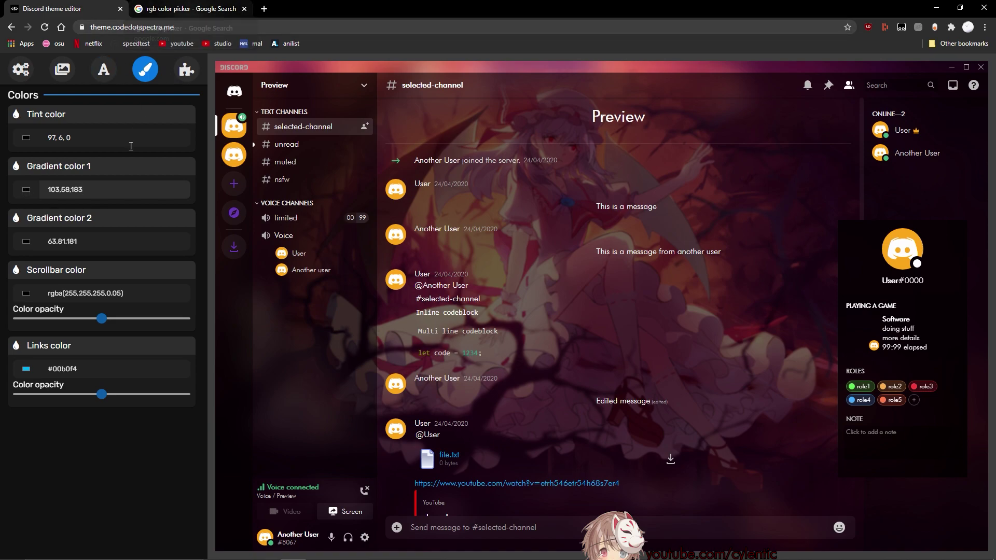
pyautogui.click(189, 9)
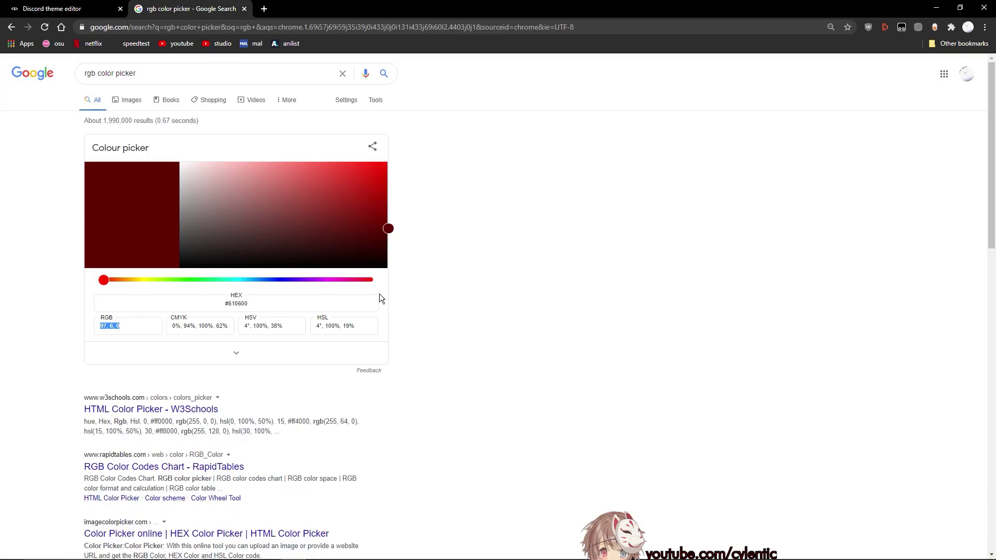
pyautogui.moveTo(374, 283); pyautogui.dragTo(400, 284)
pyautogui.moveTo(376, 225); pyautogui.dragTo(313, 223)
pyautogui.moveTo(135, 326); pyautogui.dragTo(4, 326)
pyautogui.hotkey('ctrl', 'c')
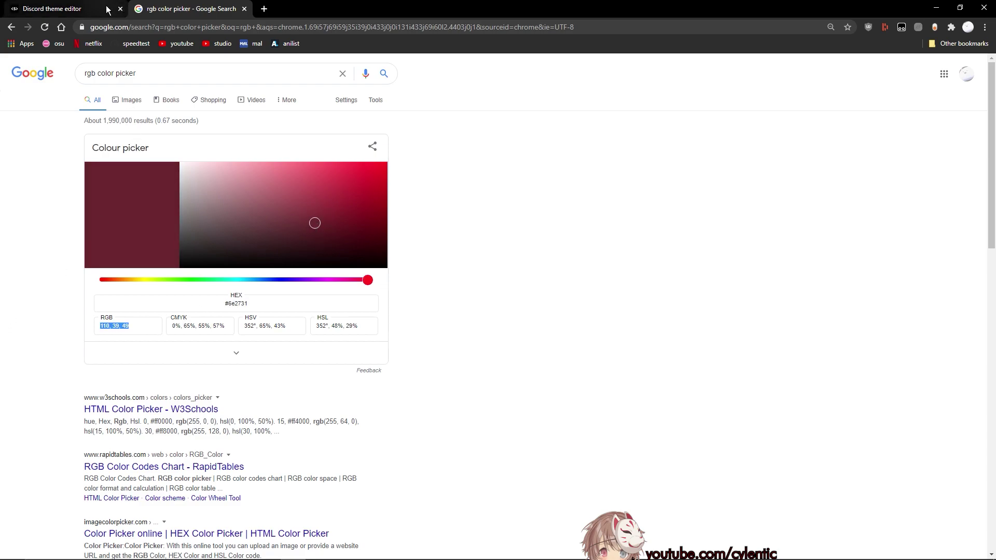
pyautogui.click(119, 10)
pyautogui.hotkey('ctrl', 'a')
pyautogui.hotkey('ctrl', 'v')
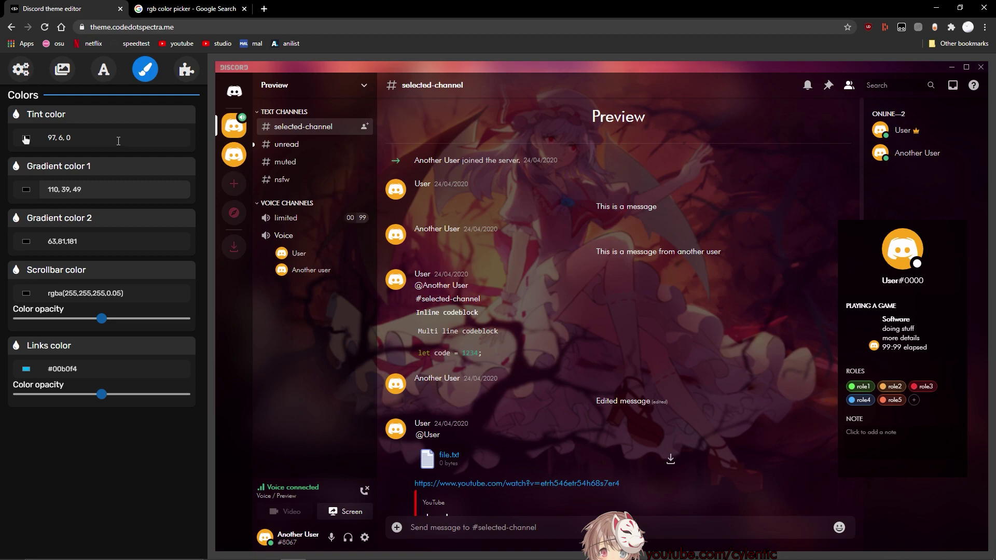
# Choose a dark magenta in Google's colour picker and copy its RGB value 87, 29, 62 into Gradient color 2
pyautogui.click(167, 9)
pyautogui.moveTo(367, 280); pyautogui.dragTo(348, 280)
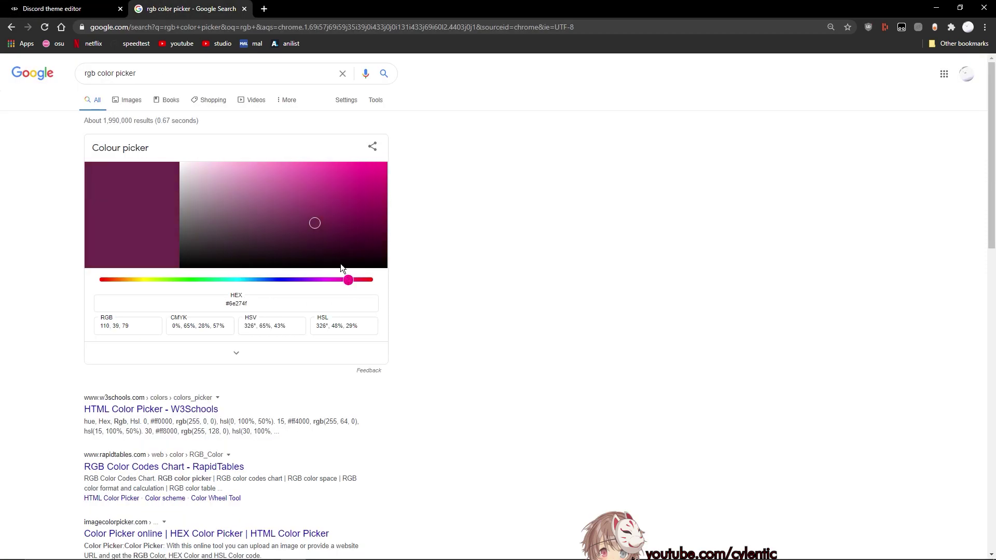
pyautogui.click(321, 233)
pyautogui.moveTo(133, 326); pyautogui.dragTo(80, 154)
pyautogui.hotkey('ctrl', 'c')
pyautogui.click(51, 9)
pyautogui.click(62, 241)
pyautogui.hotkey('ctrl', 'a')
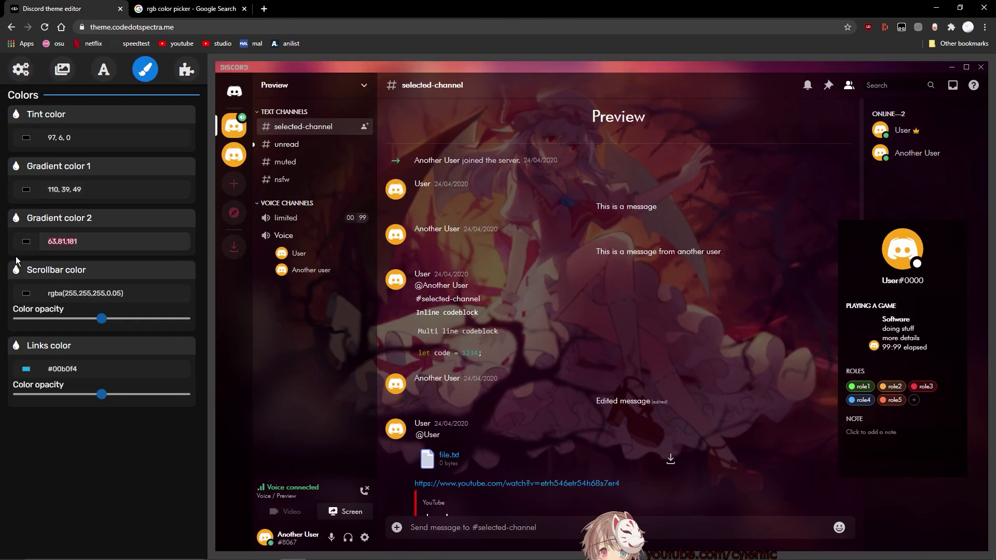
pyautogui.hotkey('ctrl', 'v')
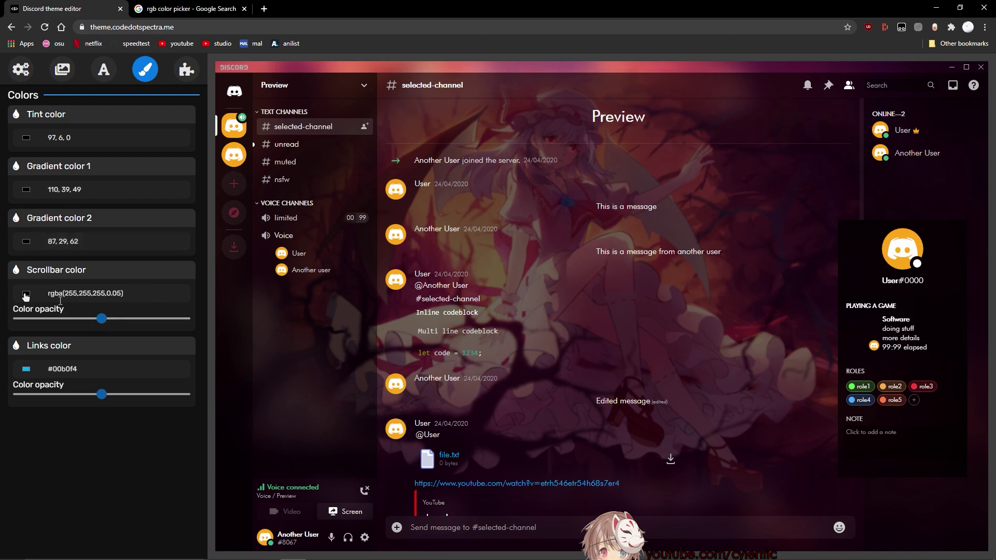
# Sample a brown from the preview's background image with the eyedropper and set the Scrollbar color to #694735
pyautogui.click(187, 9)
pyautogui.hotkey('ctrl', 'Tab')
pyautogui.click(26, 294)
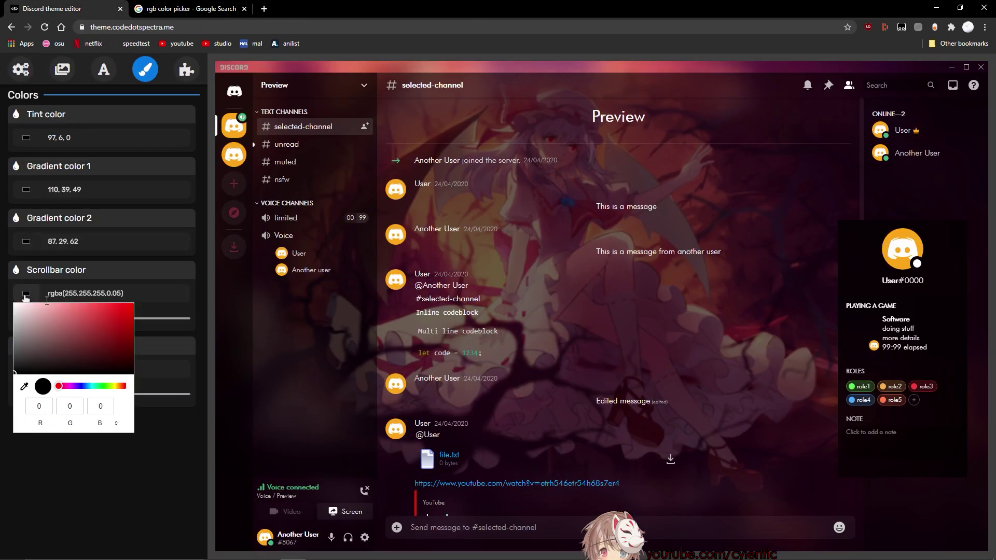
pyautogui.click(24, 386)
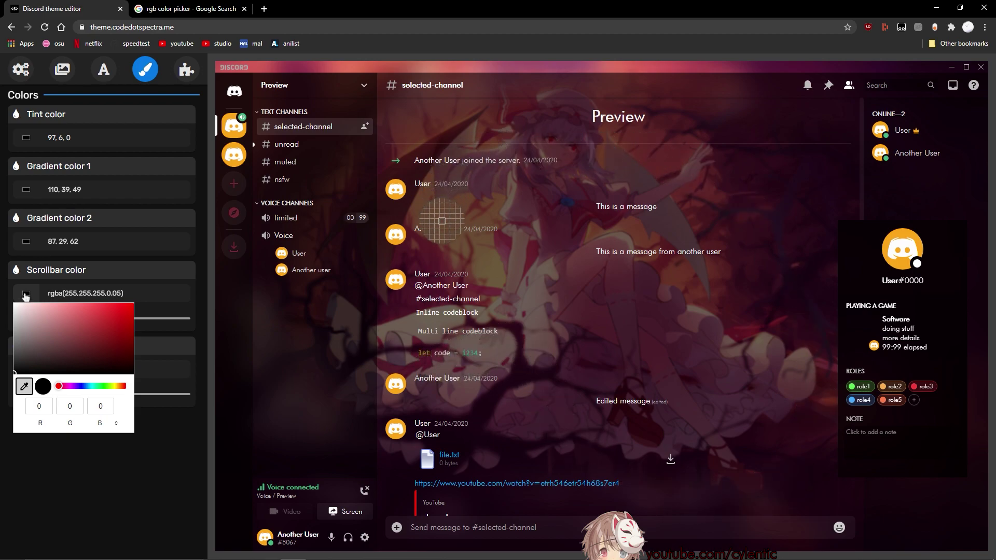
pyautogui.click(451, 210)
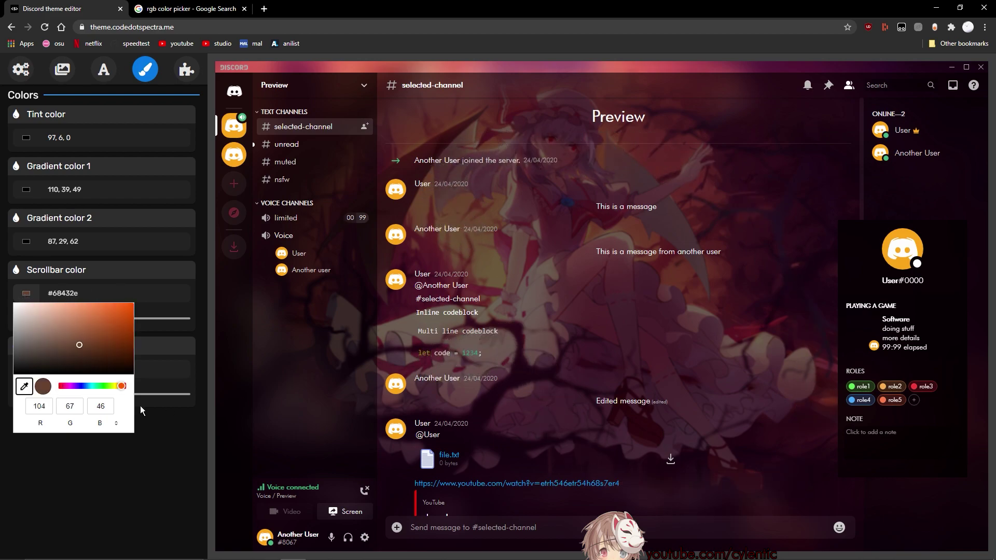
pyautogui.press('Return')
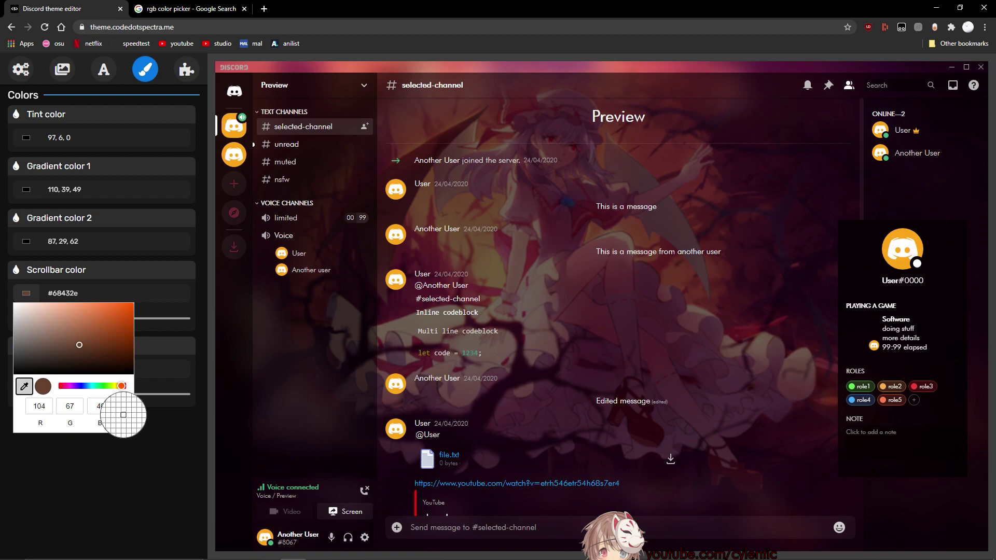
pyautogui.click(78, 349)
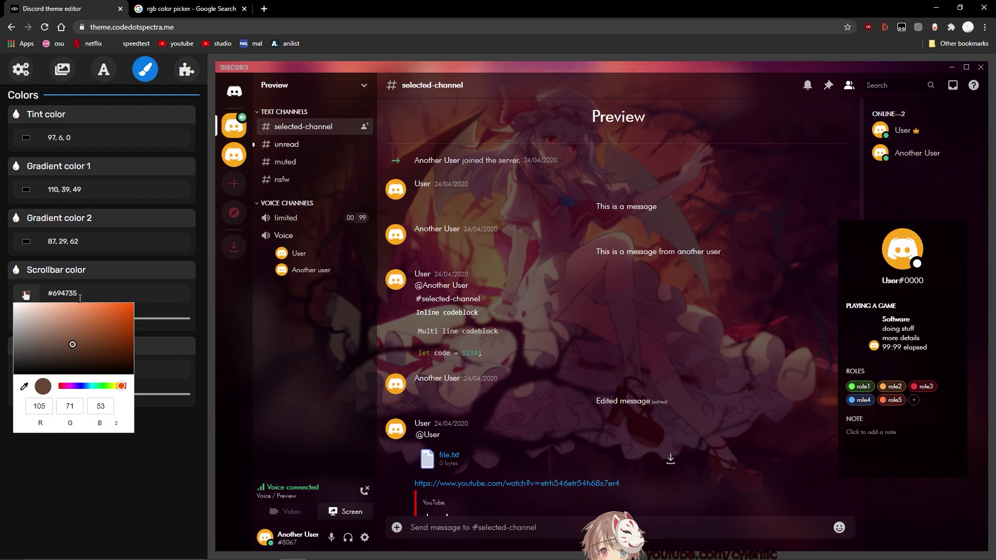
pyautogui.click(26, 295)
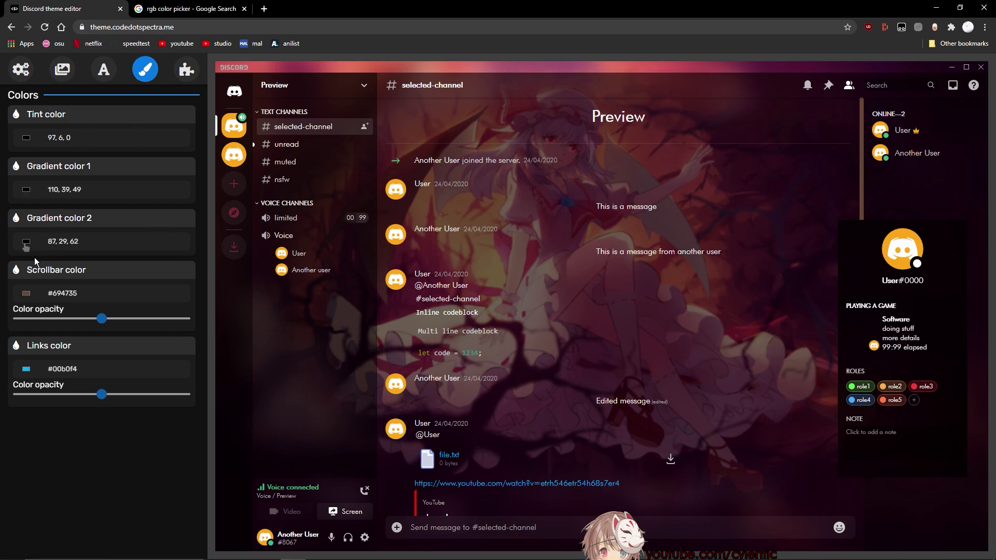
# Set Gradient color 2 to a dark purple with the RGB value 64, 8, 49 using the editor's own color picker
pyautogui.click(33, 242)
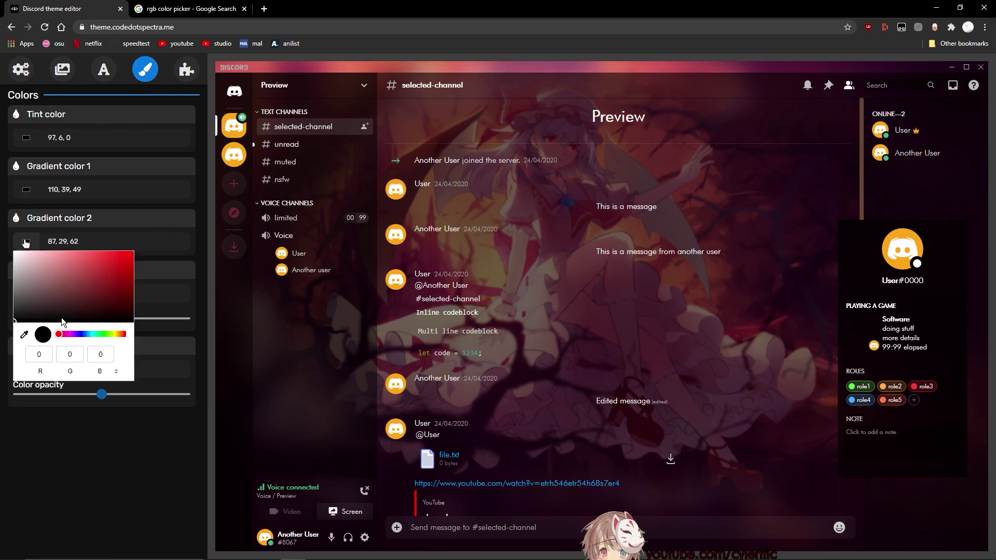
pyautogui.click(66, 334)
pyautogui.moveTo(94, 299); pyautogui.dragTo(120, 306)
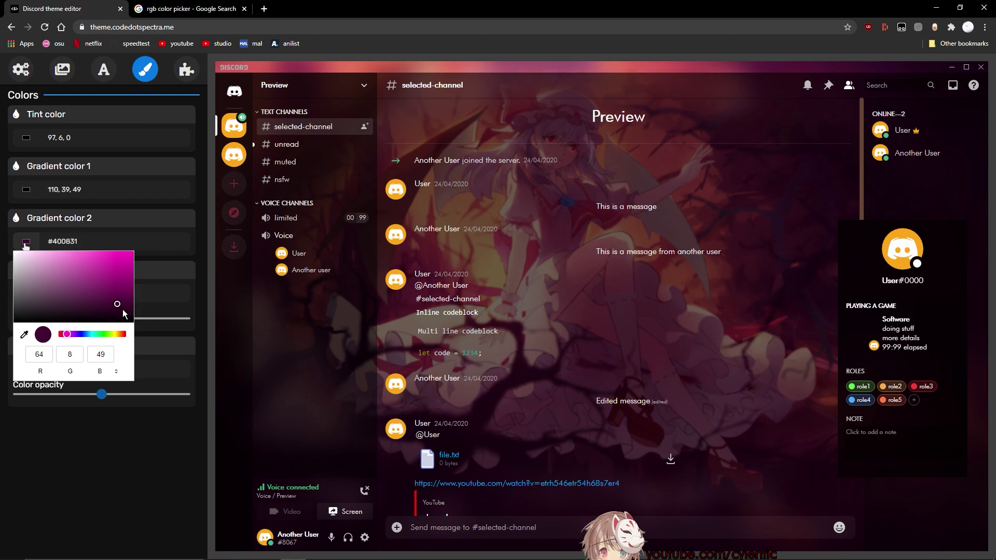
pyautogui.click(150, 289)
# Try a red value of 64 for Gradient color 2 and cycle through the picker's color formats
pyautogui.click(26, 242)
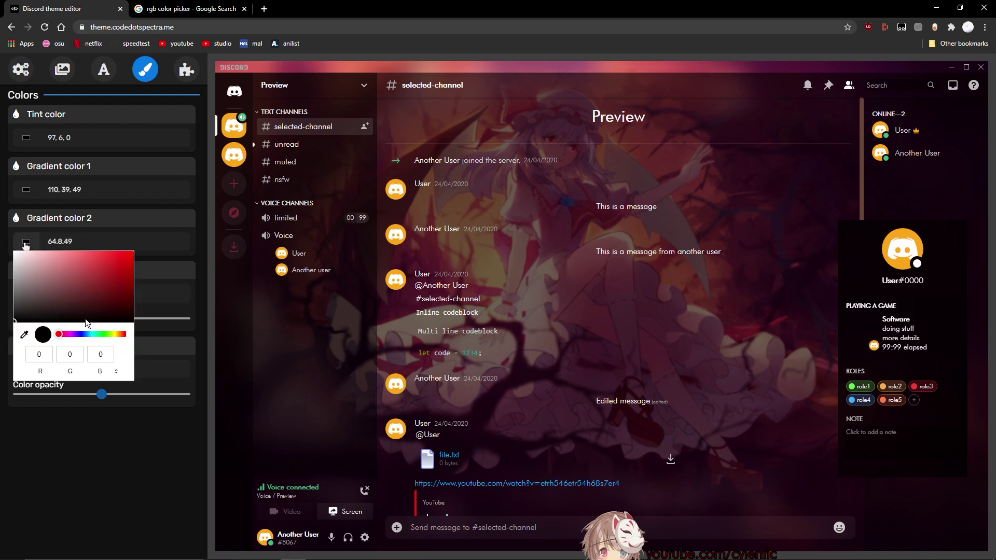
pyautogui.click(42, 355)
pyautogui.write('64')
pyautogui.click(123, 376)
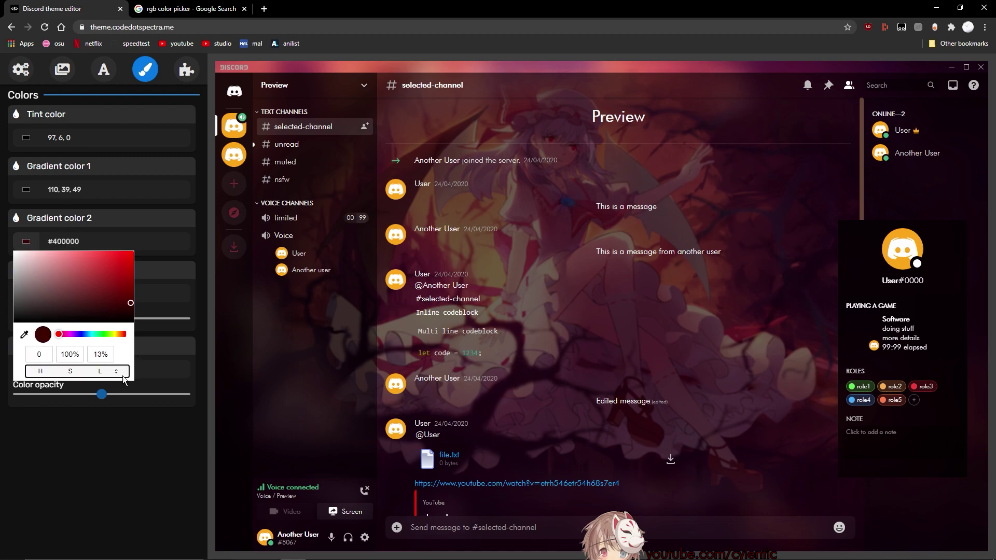
pyautogui.click(122, 376)
pyautogui.click(120, 376)
pyautogui.click(26, 242)
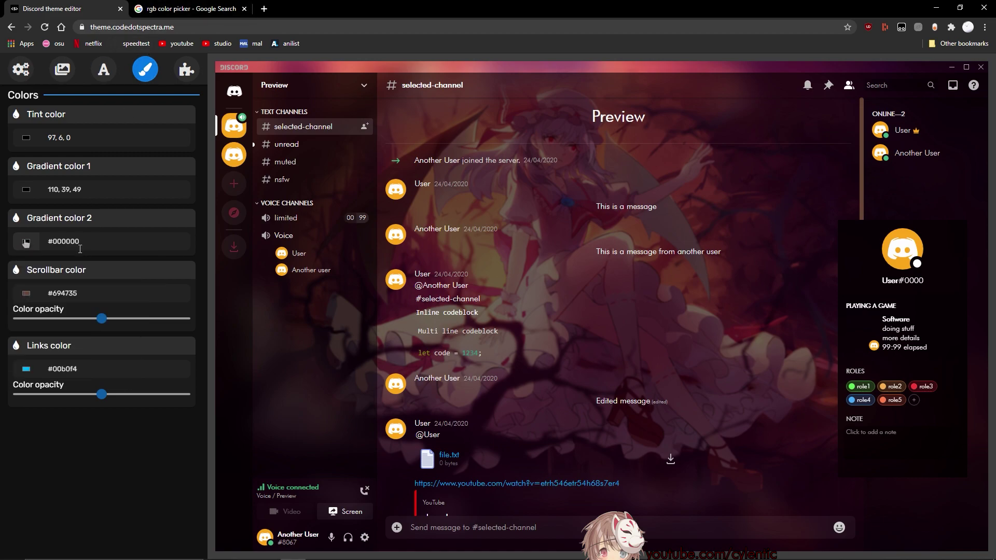
# Set Gradient color 2 to a dark red with the RGB value 112,0,0
pyautogui.click(26, 242)
pyautogui.click(132, 280)
pyautogui.click(26, 243)
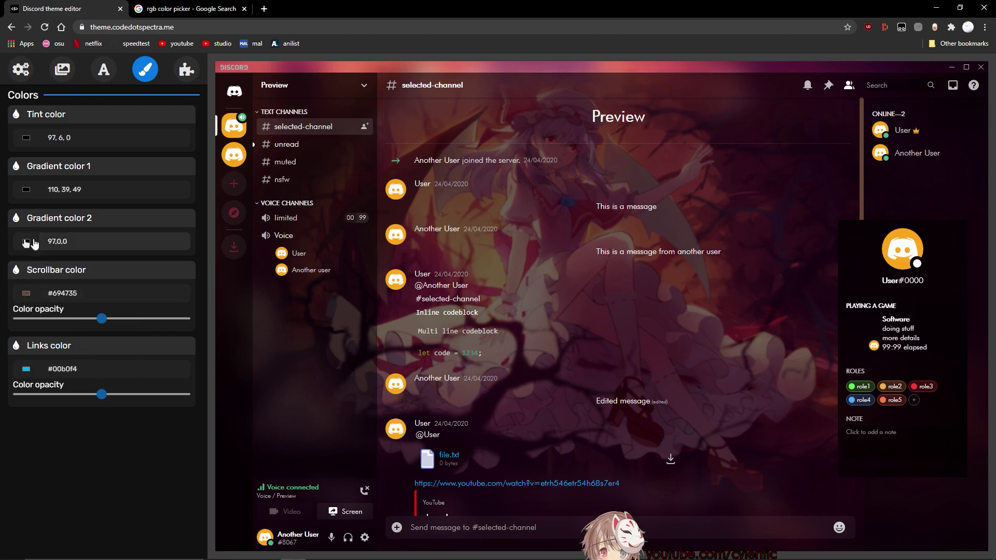
pyautogui.click(26, 243)
pyautogui.click(26, 241)
pyautogui.click(26, 241)
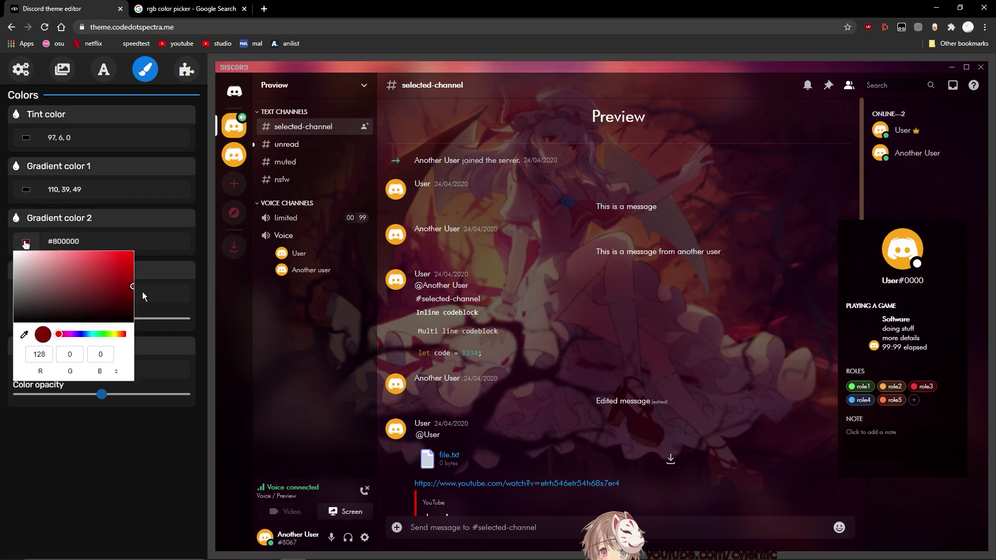
pyautogui.click(133, 291)
pyautogui.click(100, 219)
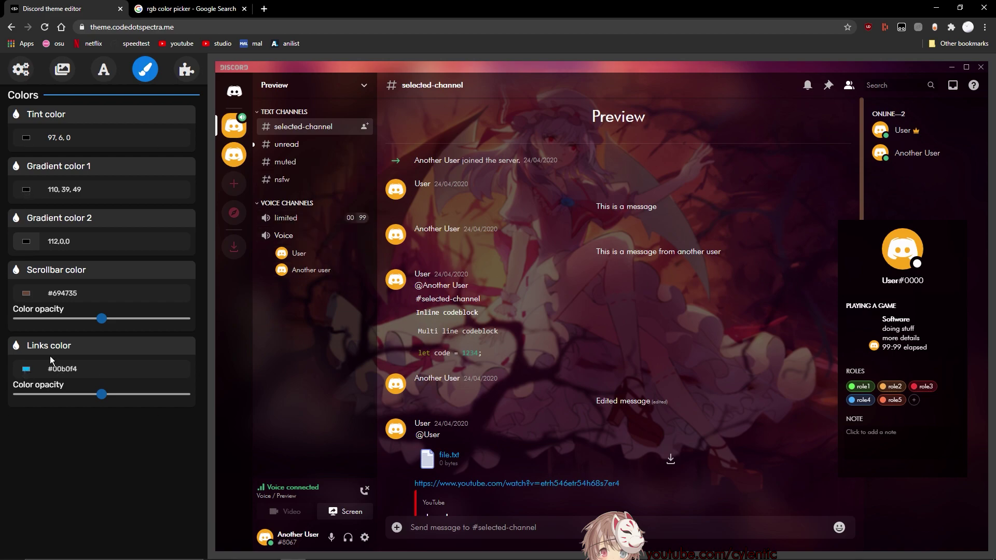
# Set the Scrollbar color to the very dark red #290000
pyautogui.click(25, 294)
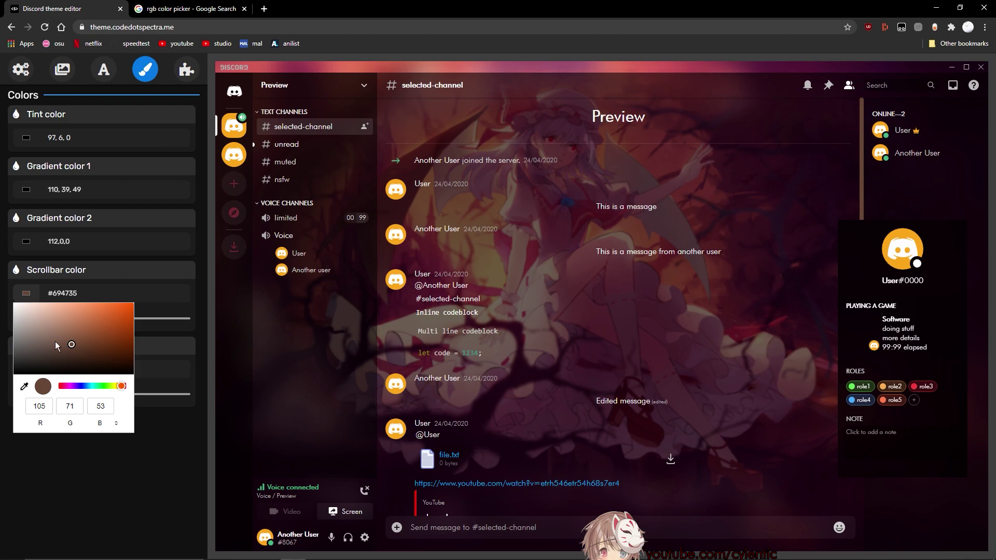
pyautogui.moveTo(55, 342)
pyautogui.mouseDown()
pyautogui.moveTo(185, 391)
pyautogui.moveTo(143, 371)
pyautogui.mouseUp()
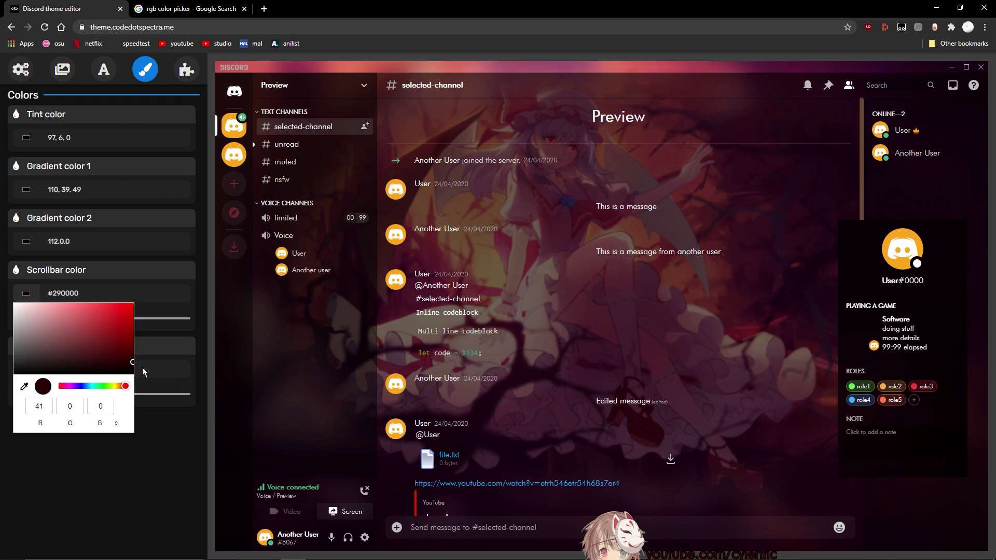
pyautogui.click(146, 352)
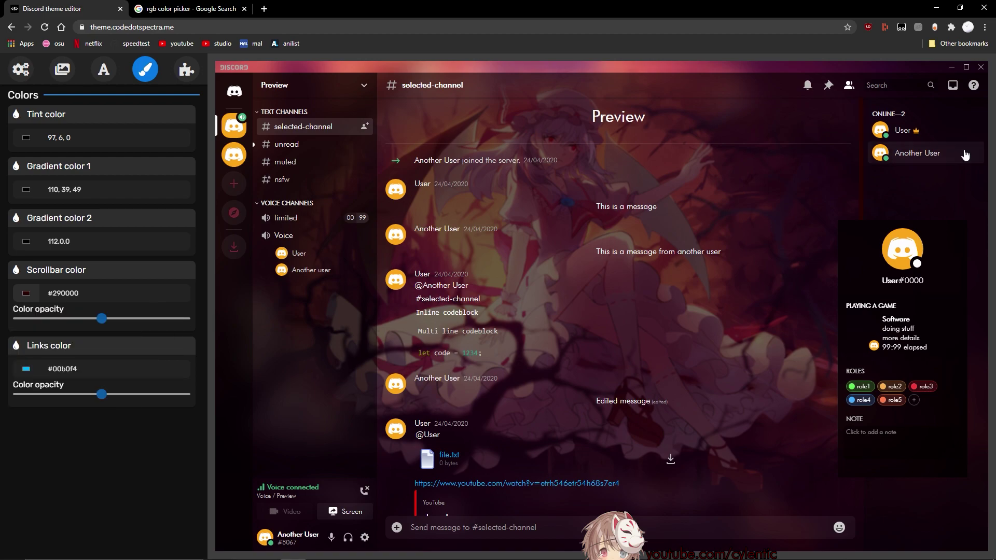
# Enable the RadialStatus addon so the status indicators wrap around the avatars
pyautogui.click(179, 69)
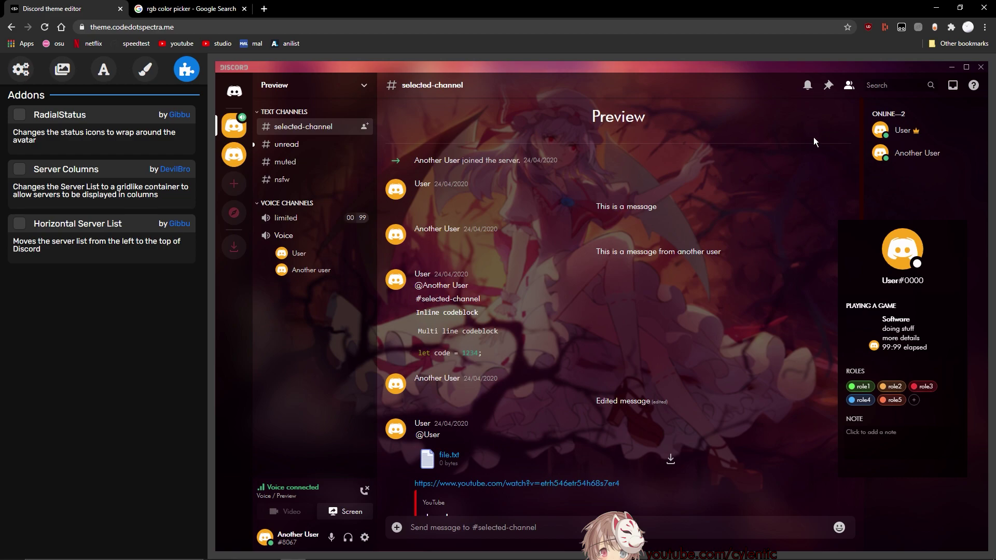
pyautogui.click(66, 118)
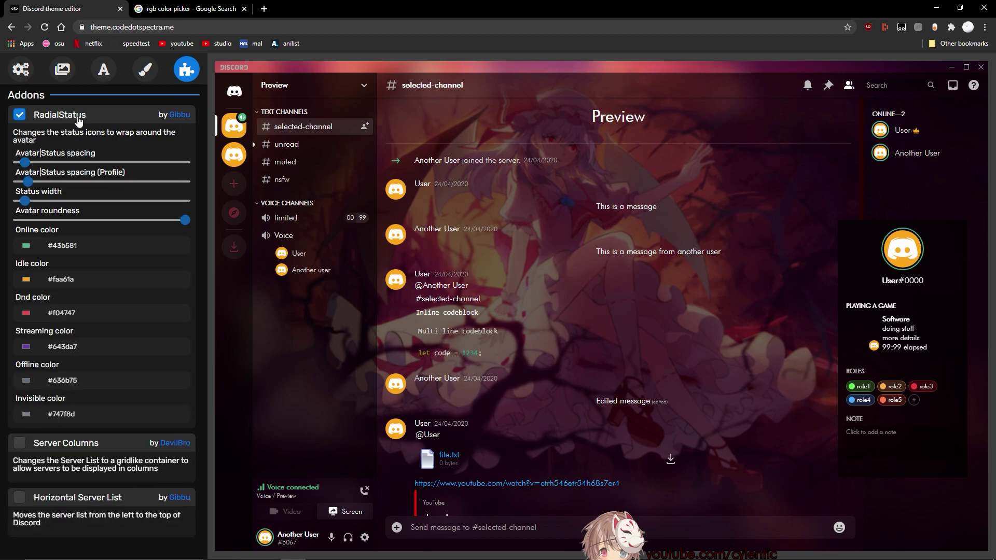
pyautogui.click(79, 120)
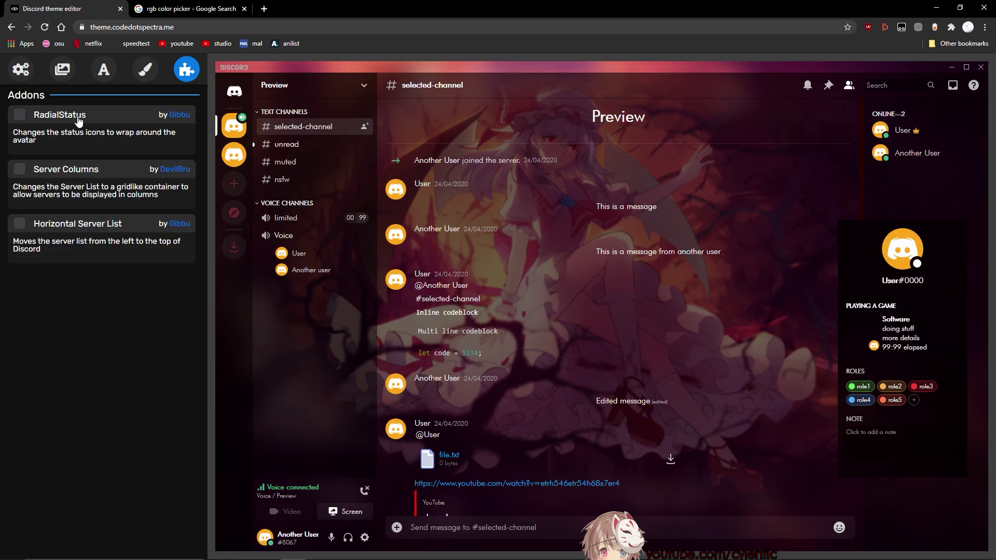
pyautogui.click(79, 120)
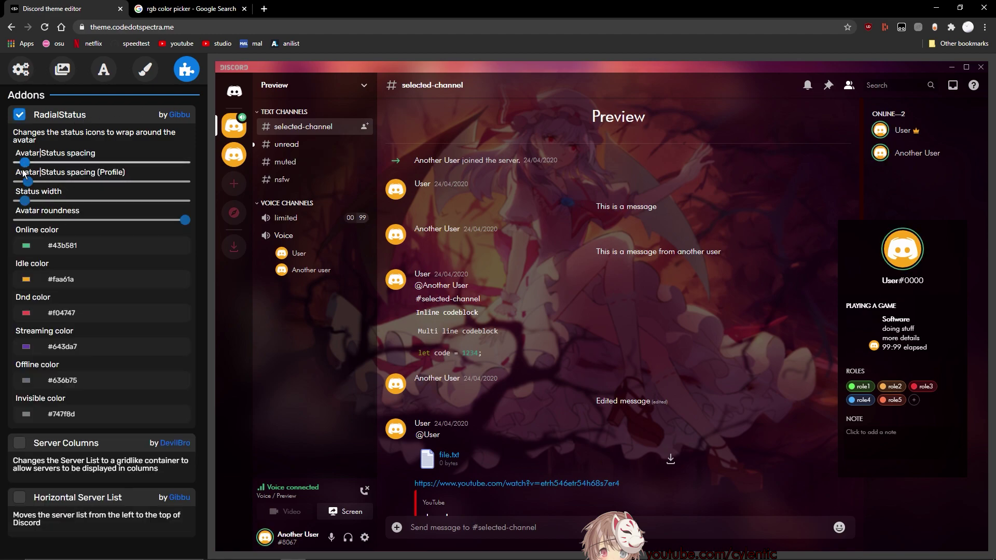
# Try RadialStatus's avatar spacing and status width, slightly lower the profile spacing, and reduce avatar roundness to a little over a third
pyautogui.moveTo(26, 167); pyautogui.dragTo(4, 171)
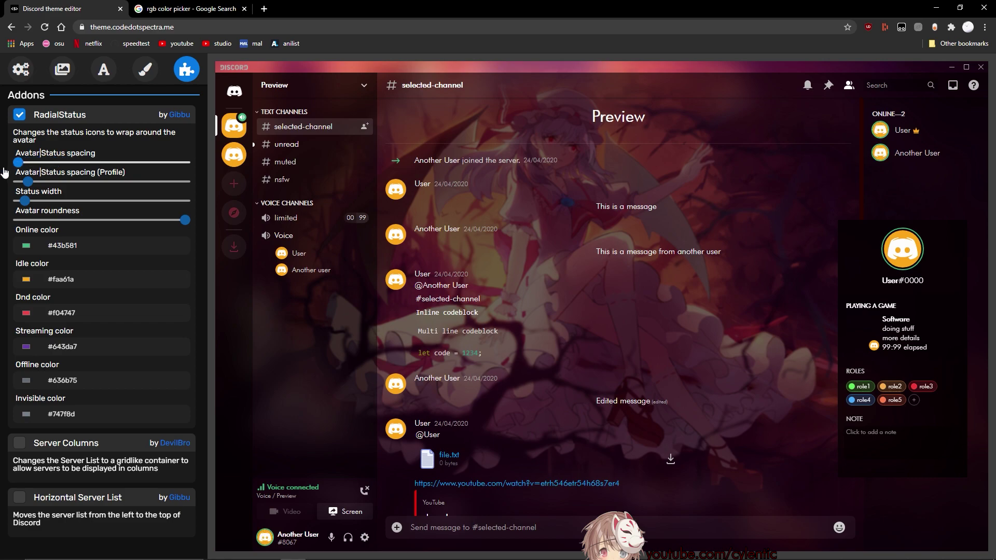
pyautogui.click(25, 163)
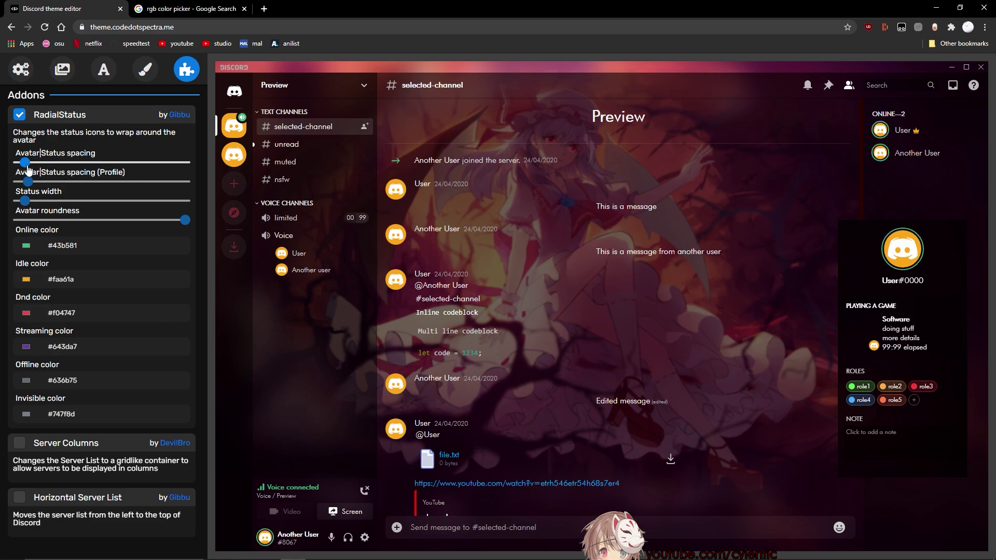
pyautogui.moveTo(38, 183); pyautogui.dragTo(35, 202)
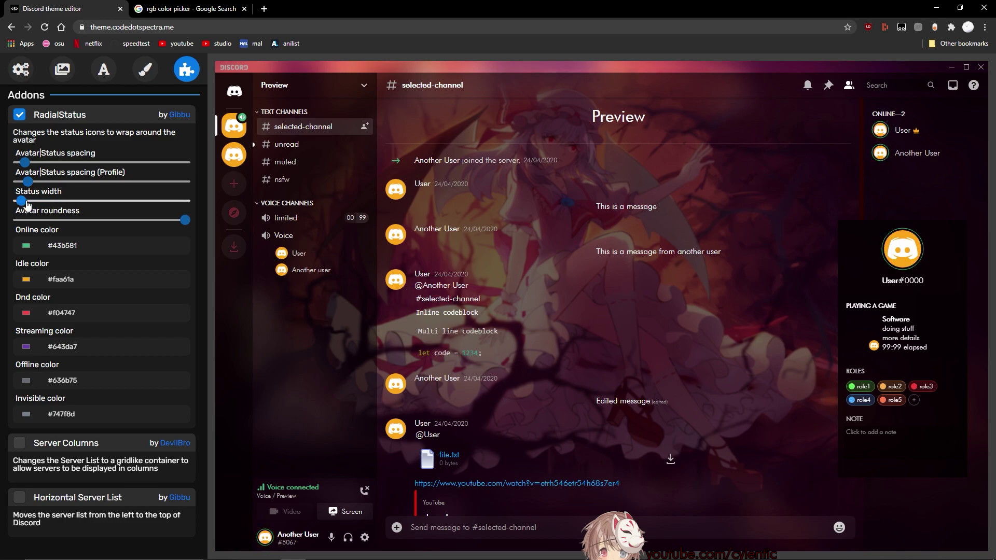
pyautogui.moveTo(27, 203)
pyautogui.mouseDown()
pyautogui.moveTo(40, 203)
pyautogui.moveTo(30, 203)
pyautogui.mouseUp()
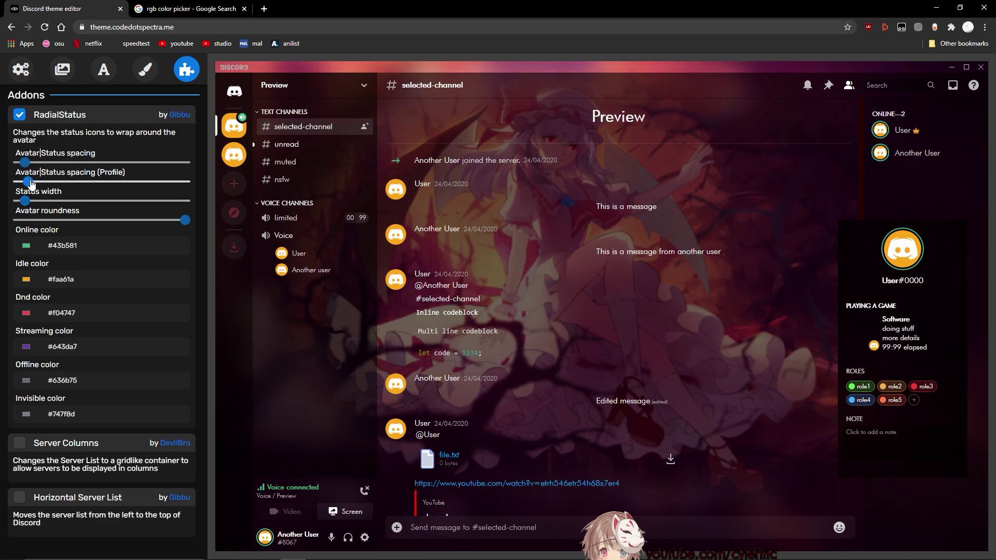
pyautogui.moveTo(31, 184); pyautogui.dragTo(28, 183)
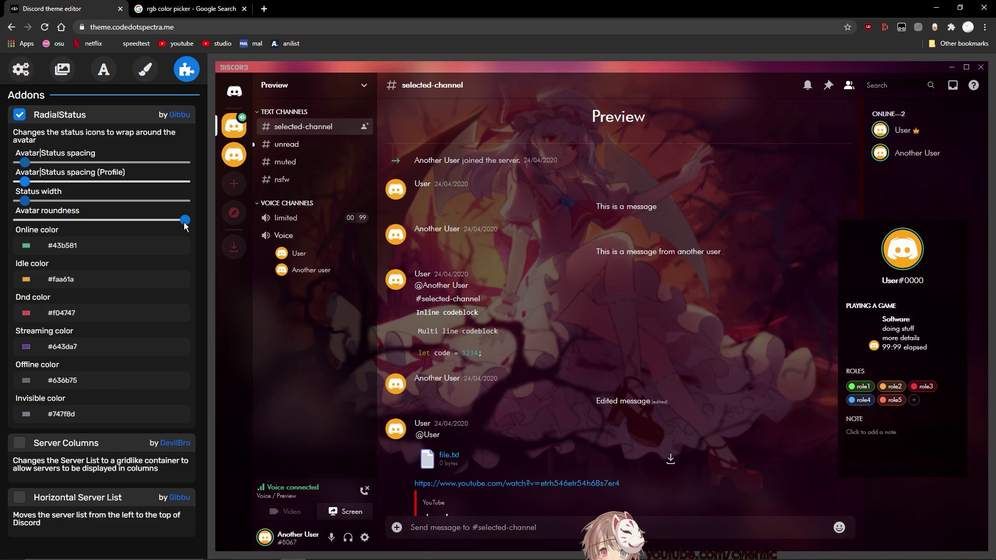
pyautogui.moveTo(186, 224); pyautogui.dragTo(82, 223)
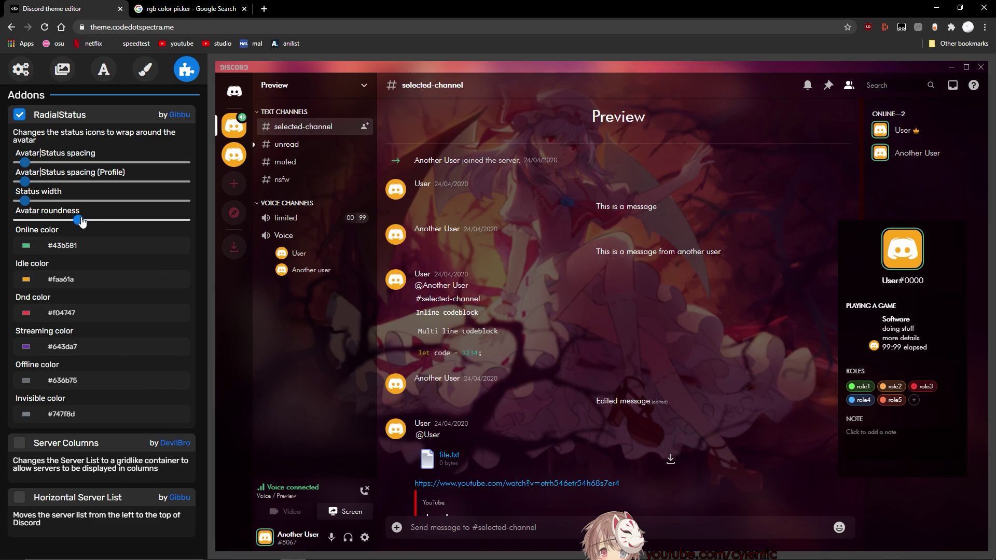
# Set RadialStatus's Online color to the bright green #66ff78
pyautogui.click(26, 247)
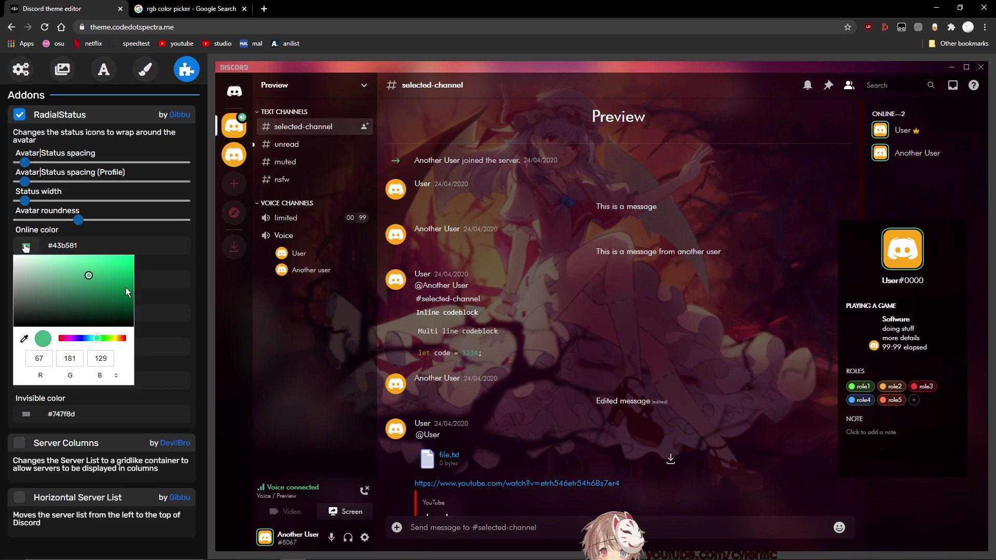
pyautogui.moveTo(87, 336); pyautogui.dragTo(108, 343)
pyautogui.moveTo(91, 293); pyautogui.dragTo(88, 248)
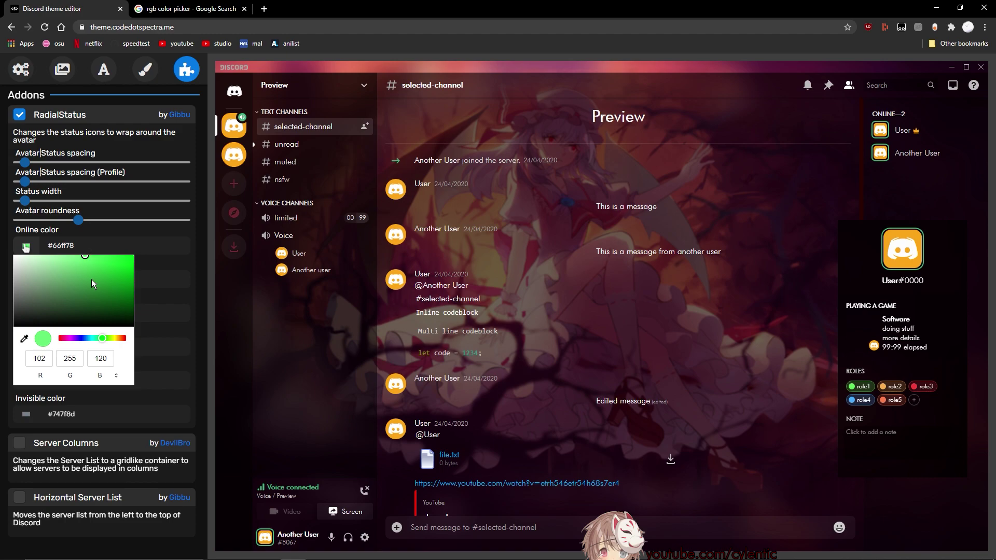
pyautogui.press('Return')
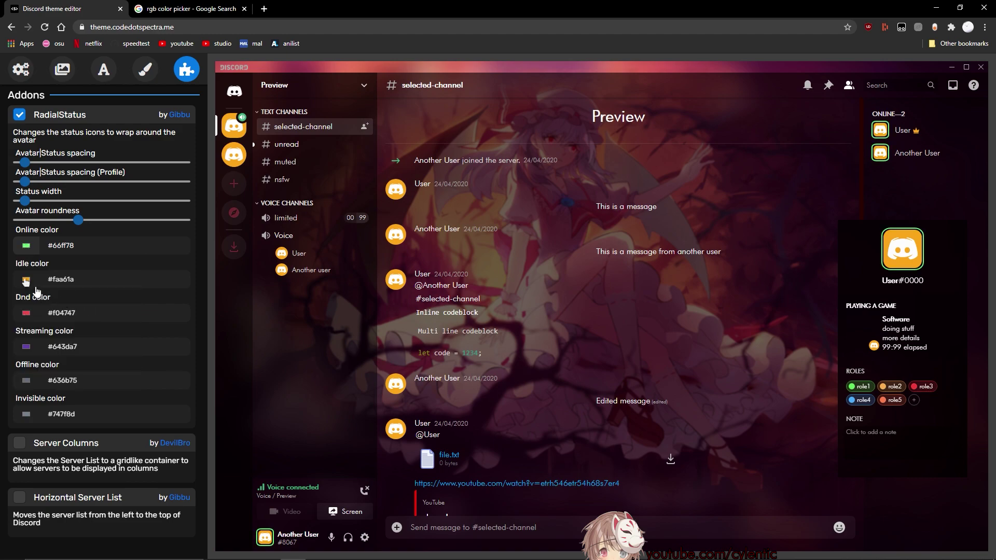
# Set RadialStatus's Idle color to the blue #1e55fa
pyautogui.click(26, 281)
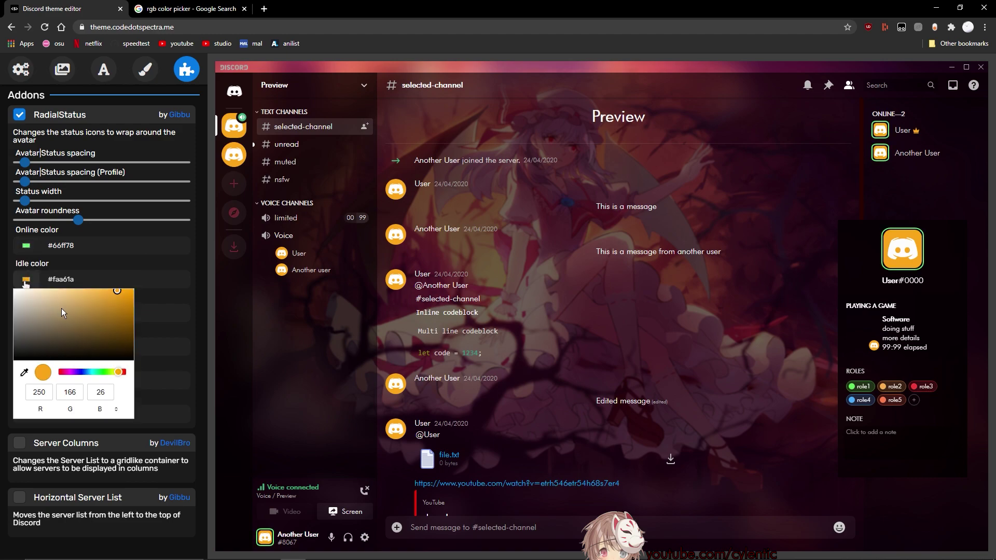
pyautogui.click(87, 372)
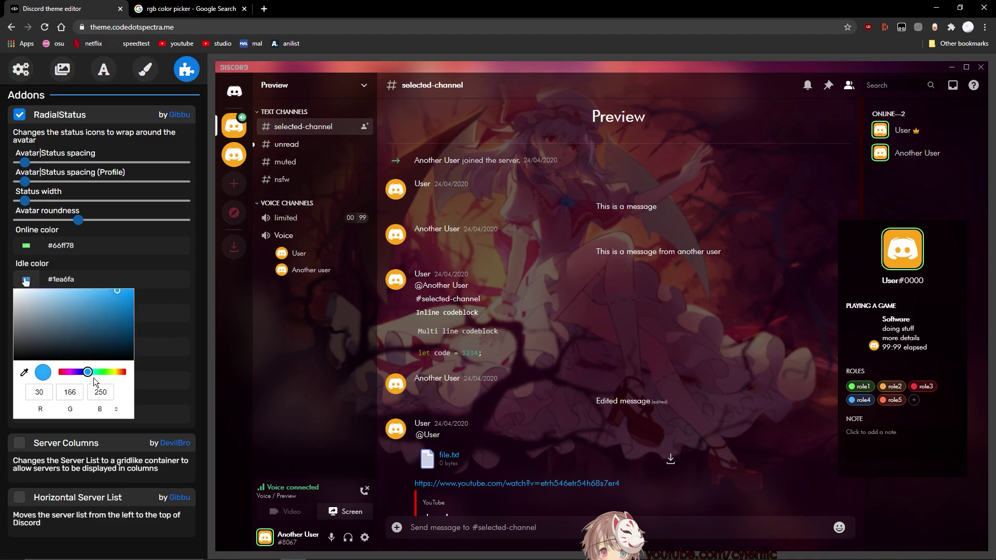
pyautogui.moveTo(87, 372); pyautogui.dragTo(84, 372)
pyautogui.press('Return')
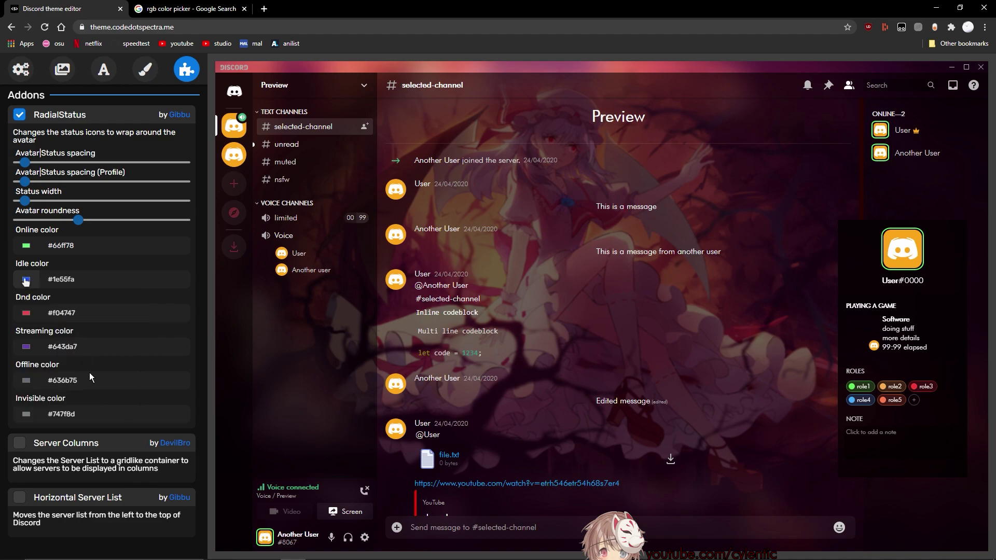
# Set RadialStatus's Dnd color to #ff2424 and its Streaming color to #522999
pyautogui.click(26, 315)
pyautogui.moveTo(103, 354); pyautogui.dragTo(119, 324)
pyautogui.click(26, 315)
pyautogui.click(27, 348)
pyautogui.moveTo(96, 383); pyautogui.dragTo(101, 386)
pyautogui.click(25, 348)
# Set RadialStatus's Offline color to #c7c7c7 and its Invisible color to #5c5c5c
pyautogui.click(26, 380)
pyautogui.click(14, 406)
pyautogui.click(26, 380)
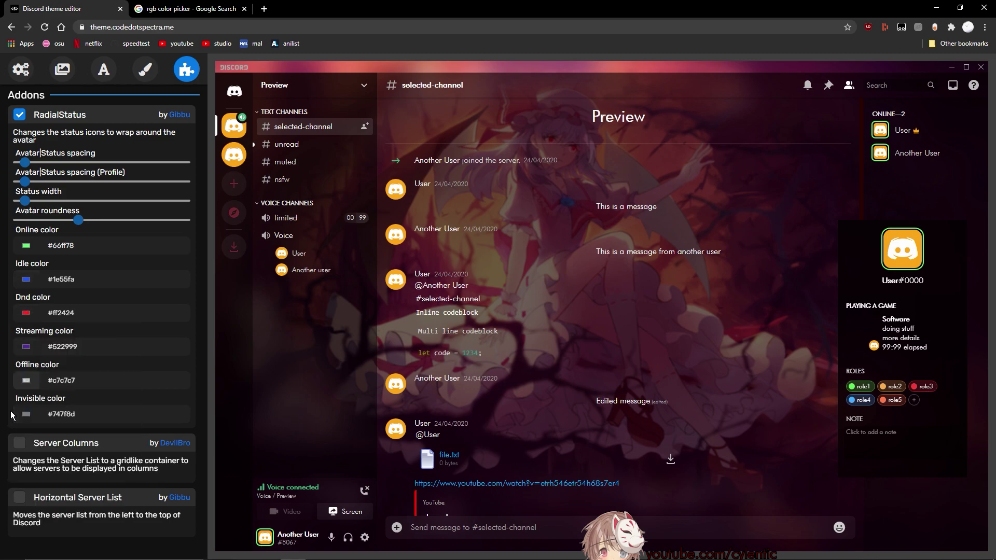
pyautogui.click(26, 414)
pyautogui.moveTo(23, 490); pyautogui.dragTo(21, 469)
pyautogui.click(26, 414)
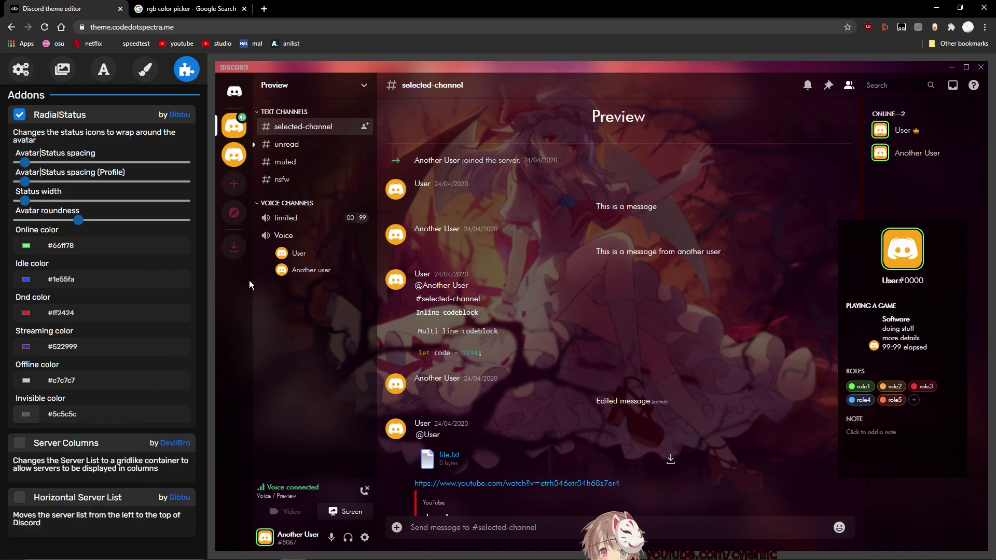
# Try the Server Columns addon in the preview and disable it again
pyautogui.click(22, 445)
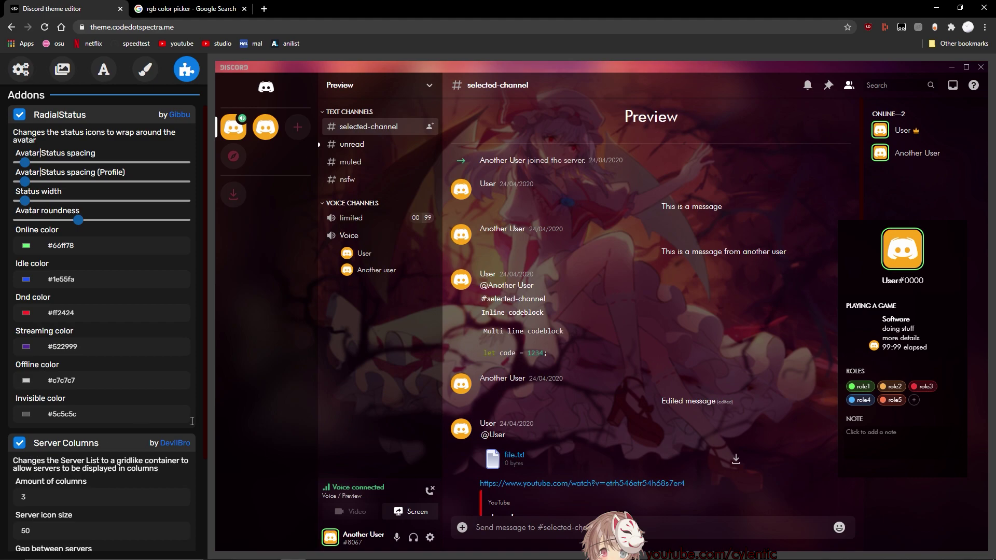
pyautogui.scroll(-2, 47, 402)
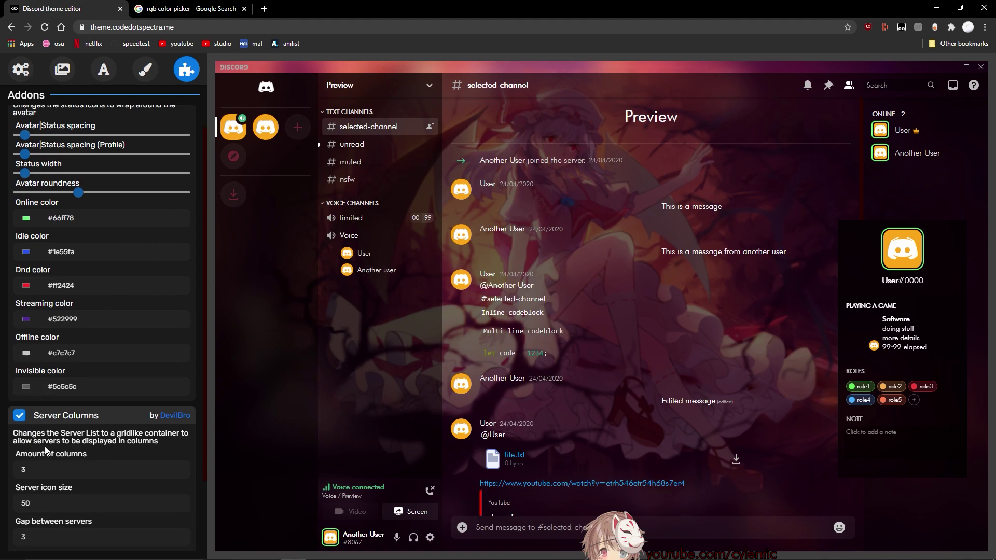
pyautogui.click(32, 330)
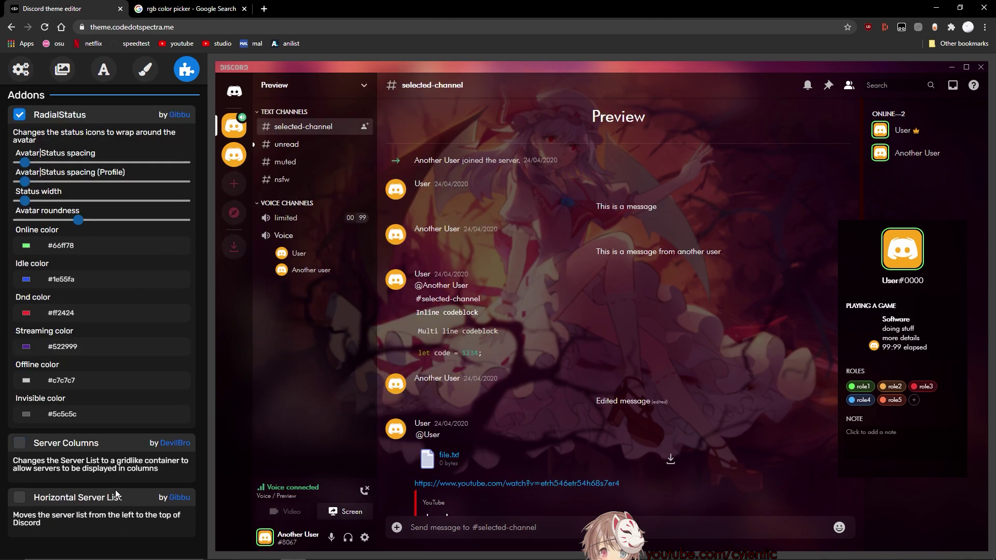
# Enable the Horizontal Server List addon and make its server icons slightly smaller
pyautogui.click(44, 495)
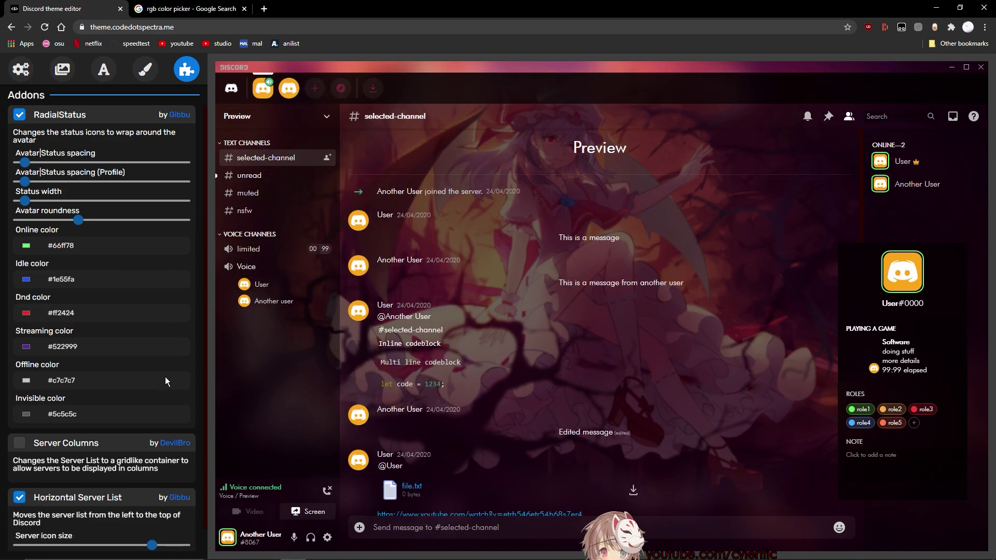
pyautogui.scroll(-1, 117, 449)
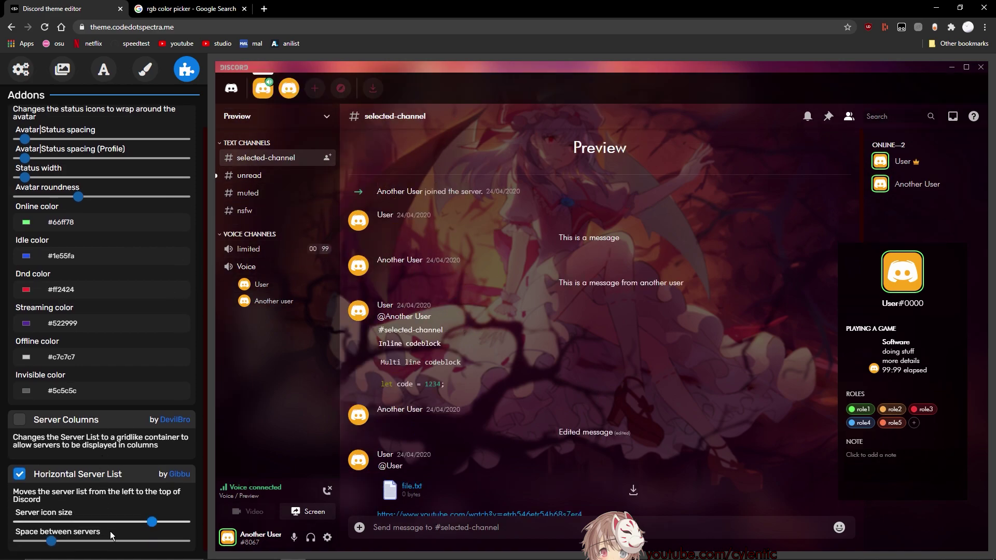
pyautogui.moveTo(165, 528); pyautogui.dragTo(135, 529)
pyautogui.rightClick(134, 529)
pyautogui.click(93, 527)
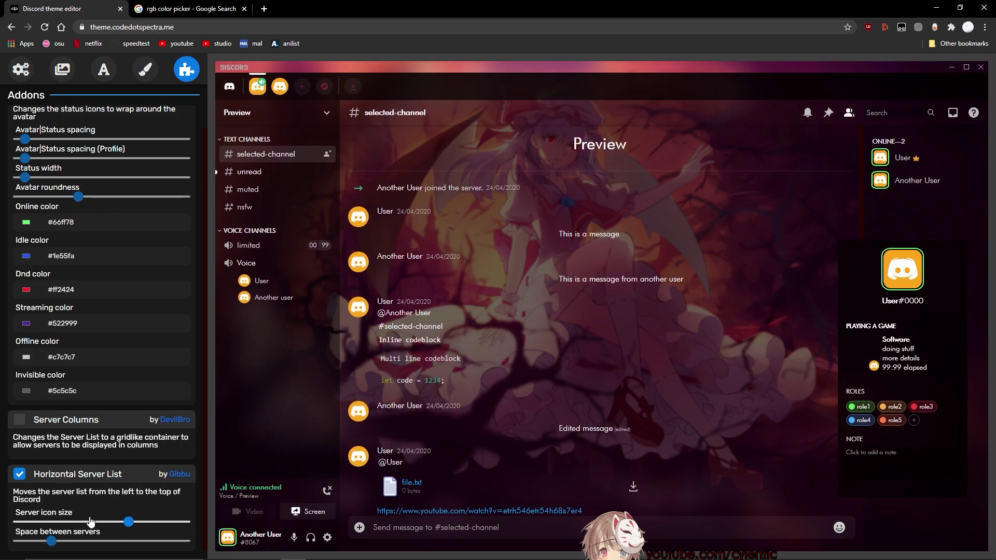
pyautogui.click(86, 522)
pyautogui.moveTo(85, 522); pyautogui.dragTo(142, 515)
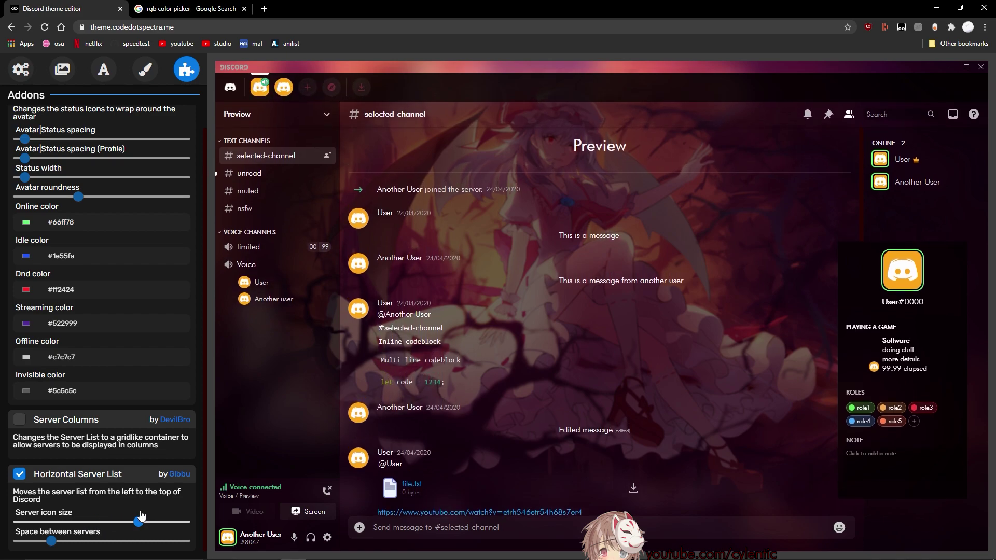
# Turn the Horizontal Server List addon off and back on to compare the two layouts
pyautogui.click(92, 426)
pyautogui.click(93, 428)
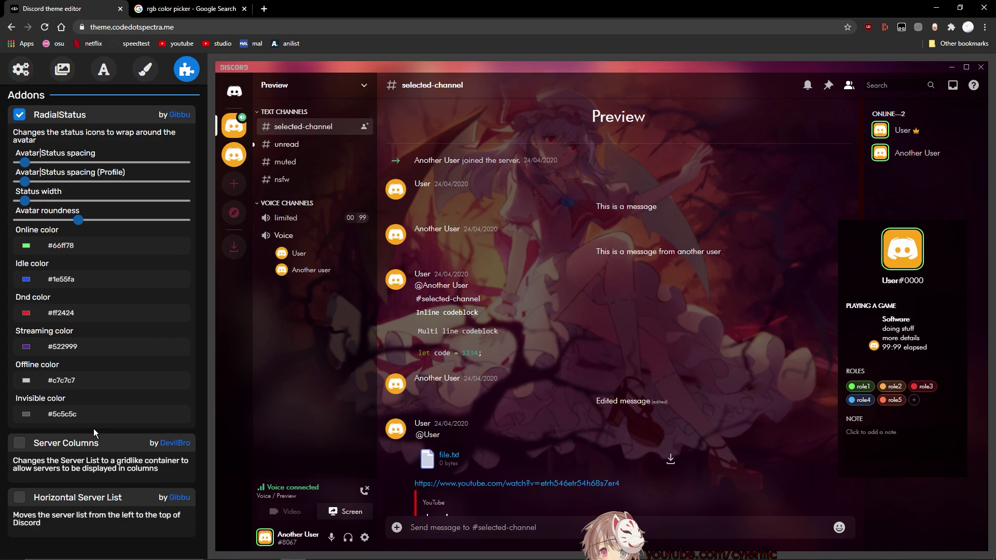
pyautogui.click(52, 499)
pyautogui.scroll(-1, 118, 516)
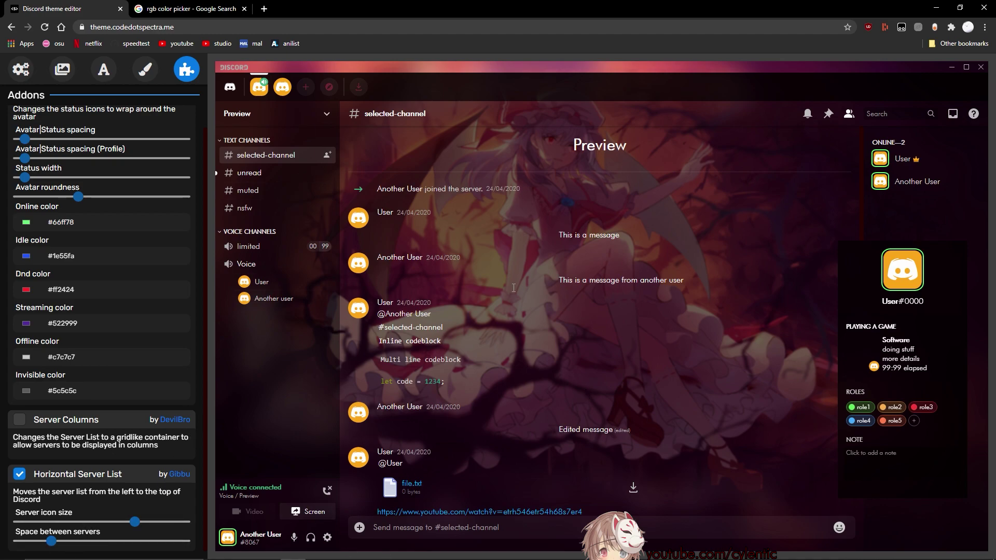
pyautogui.scroll(1, 83, 140)
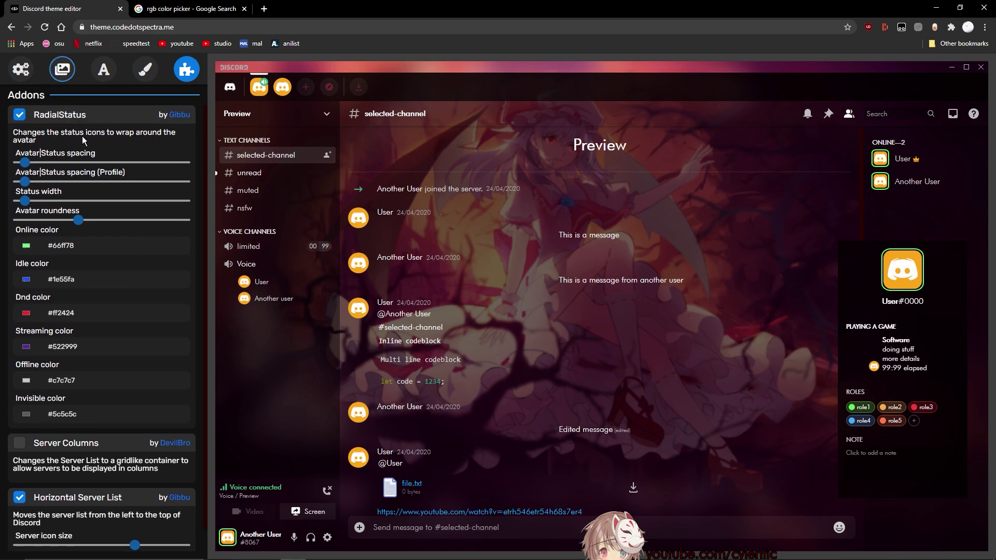
pyautogui.scroll(-1, 83, 140)
# Name the theme preset cylentic-tutorial and download it
pyautogui.click(21, 69)
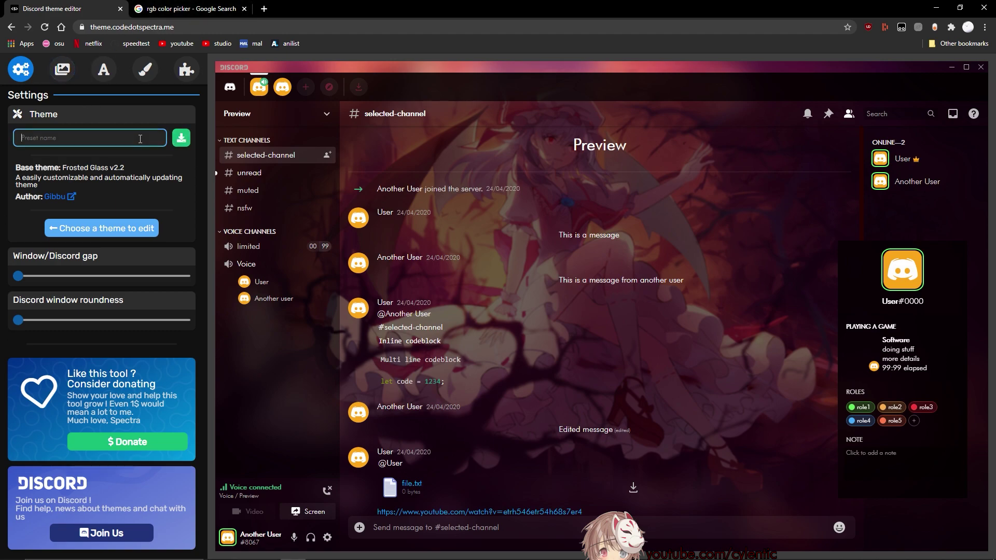
pyautogui.write('cylentic-tutorial')
pyautogui.click(181, 138)
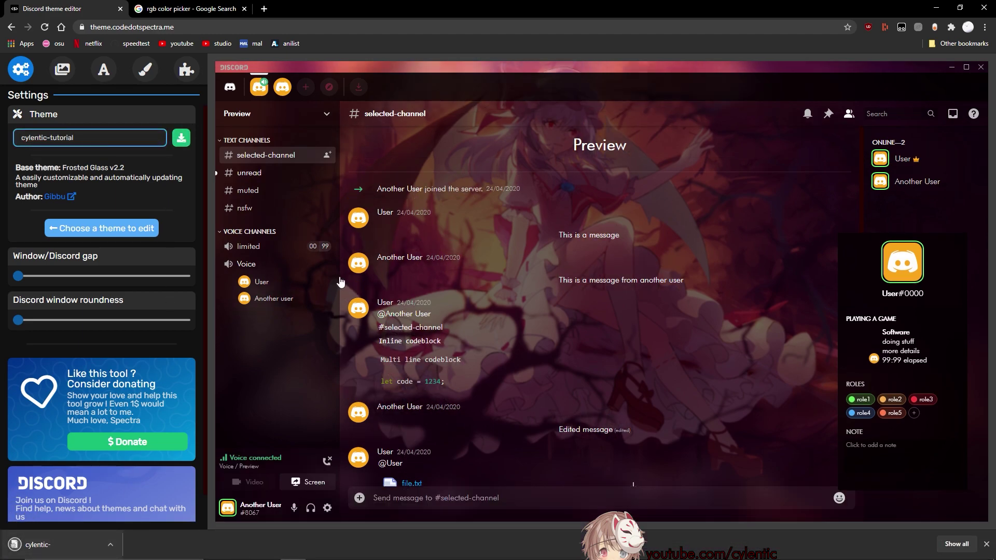
# Add the downloaded cylentic-tutorial.theme file to BetterDiscord's themes folder
pyautogui.hotkey('alt', 'Tab')
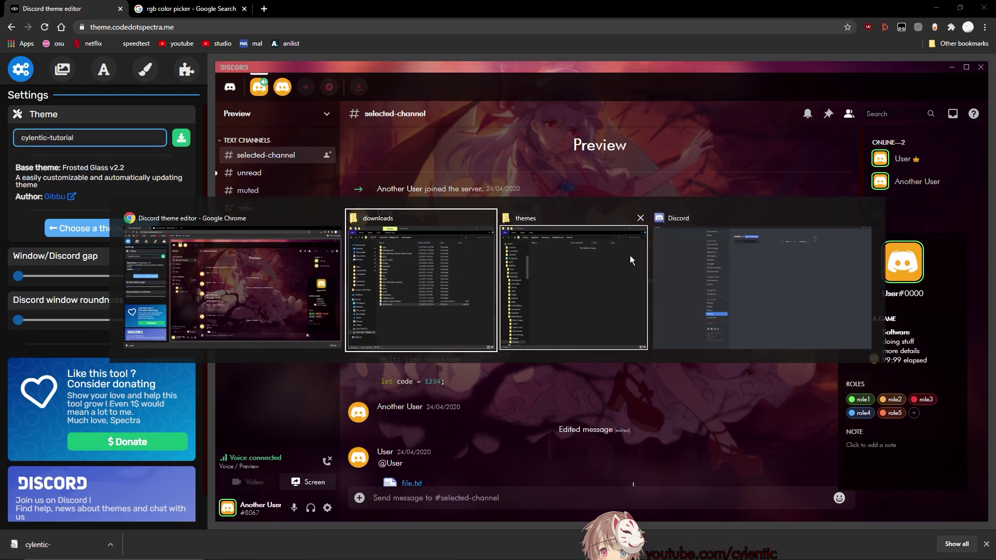
pyautogui.click(675, 288)
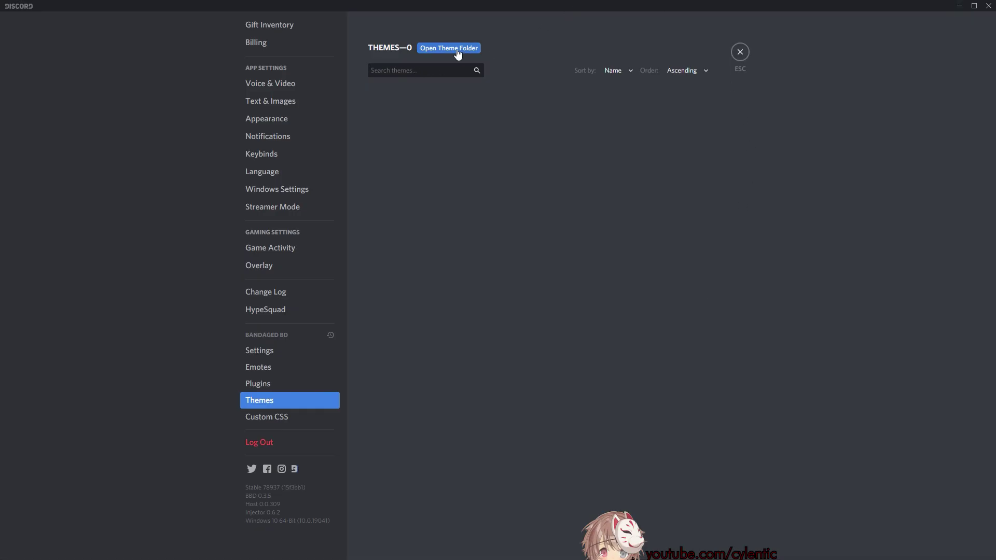
pyautogui.hotkey('alt', 'Tab')
pyautogui.press('Escape')
pyautogui.click(960, 6)
pyautogui.hotkey('alt', 'Tab')
pyautogui.click(768, 270)
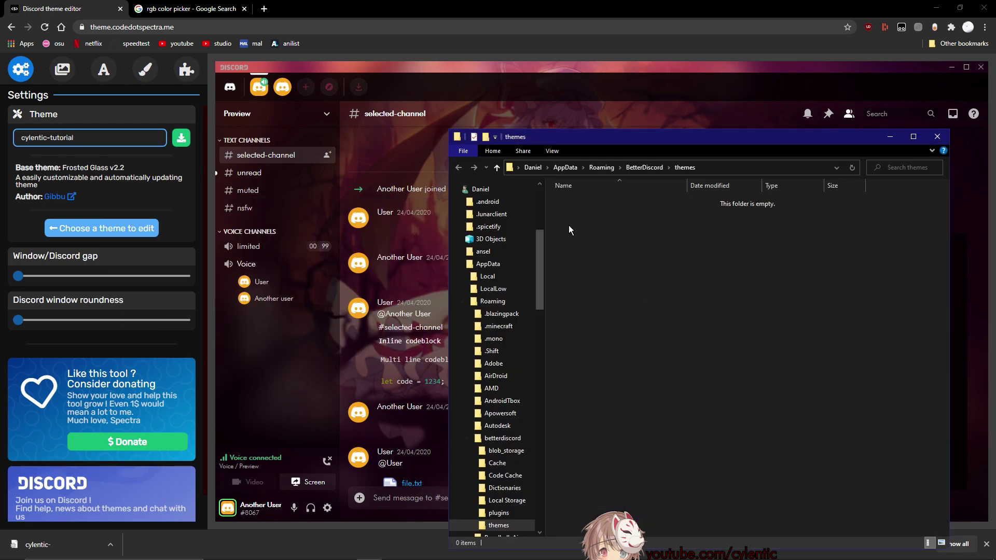
pyautogui.hotkey('alt', 'F4')
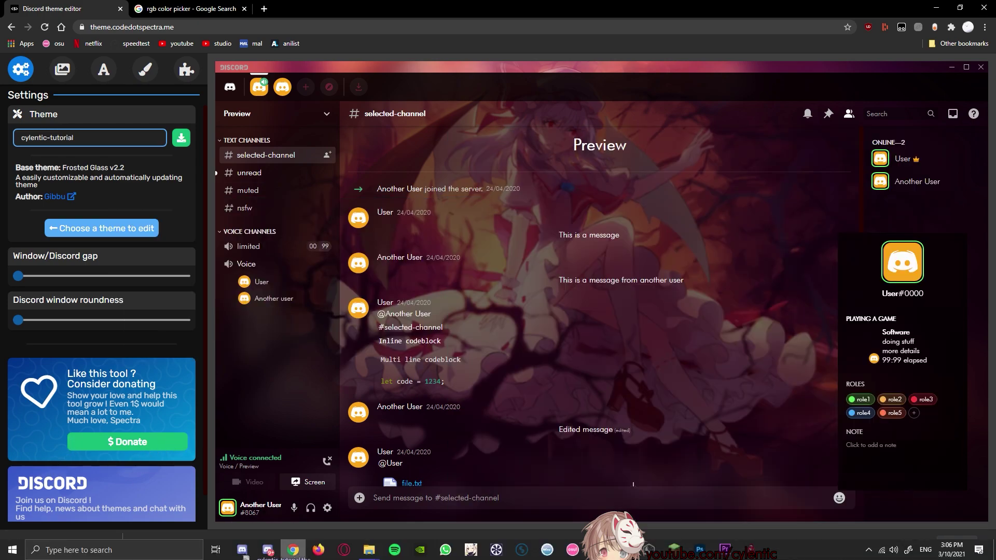
pyautogui.moveTo(369, 551); pyautogui.dragTo(648, 288)
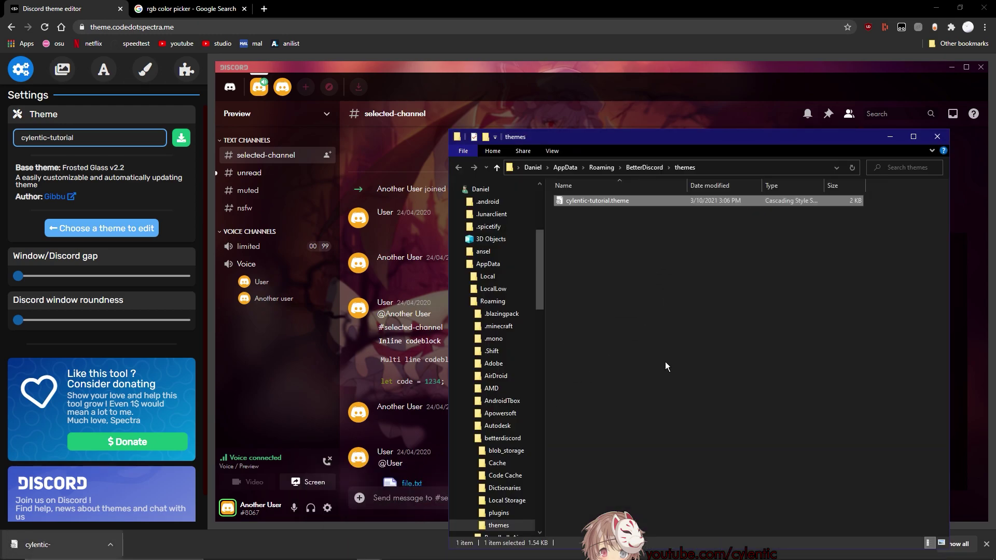
# Switch to Discord, enable the cylentic-tutorial theme and leave the settings
pyautogui.hotkey('alt', 'Tab')
pyautogui.hotkey('alt', 'Tab')
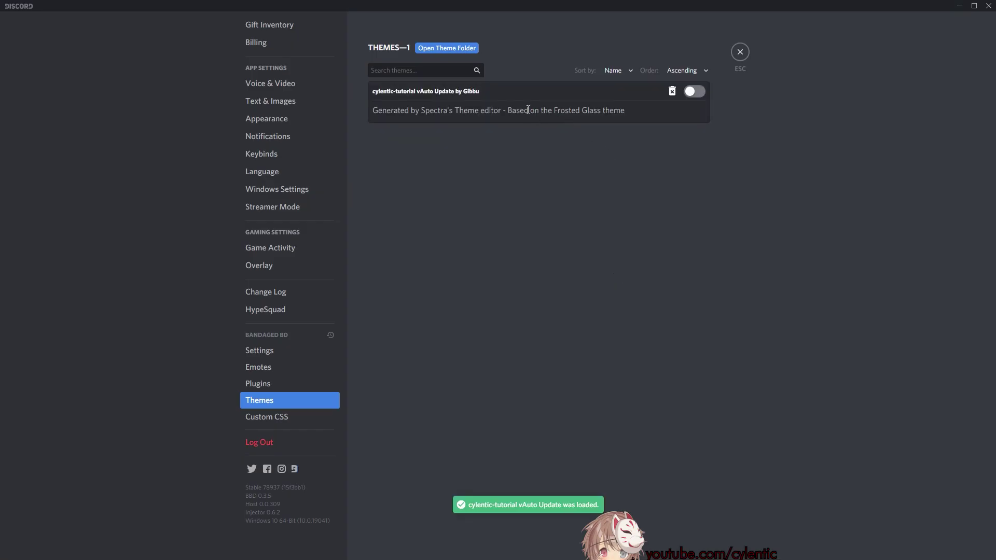
pyautogui.click(707, 94)
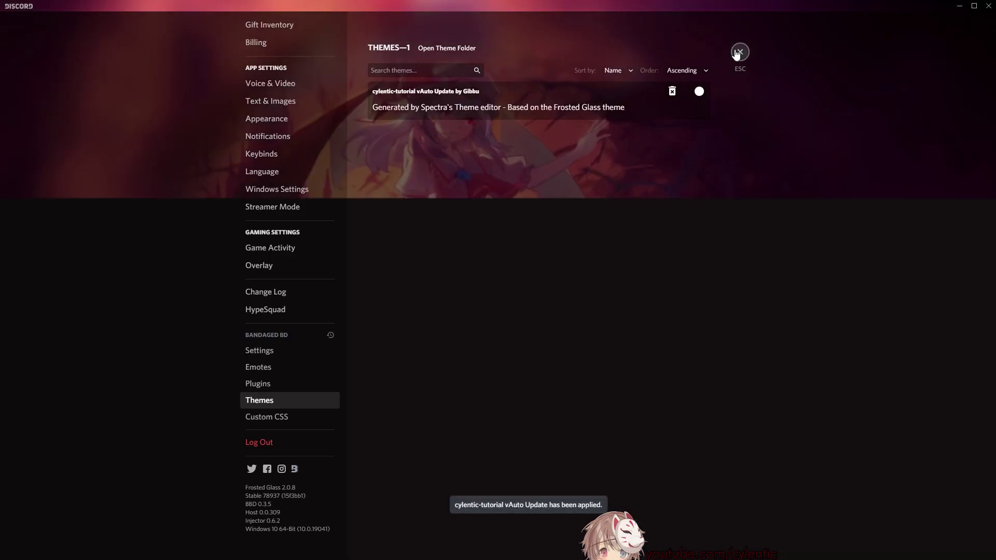
pyautogui.click(737, 53)
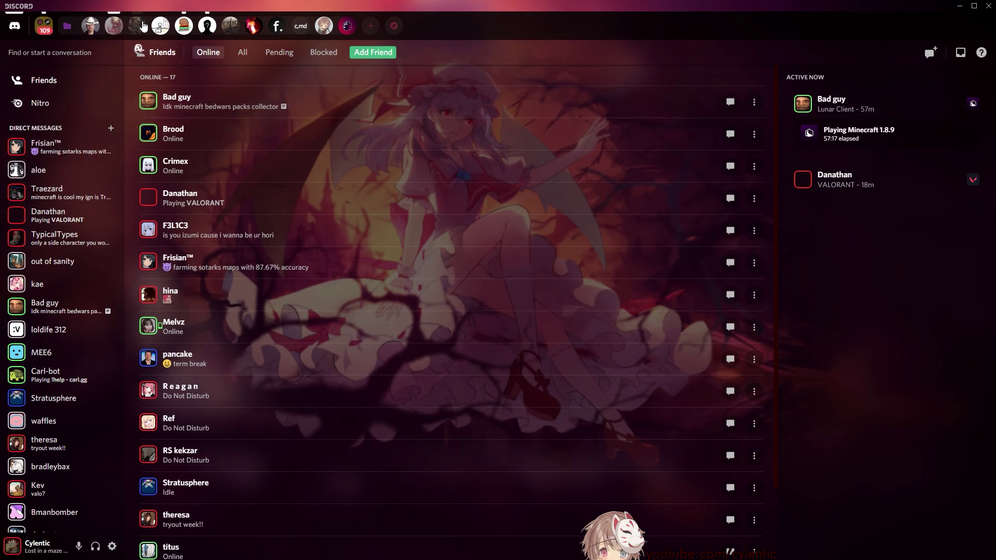
# Open the Cylentic's Discord server and show its member list to view the applied theme
pyautogui.click(325, 27)
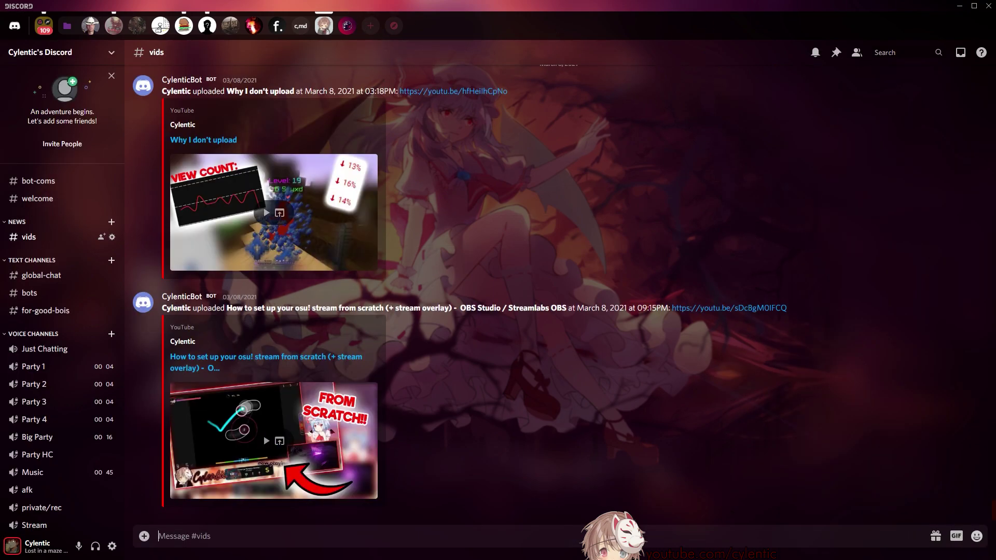
pyautogui.click(857, 53)
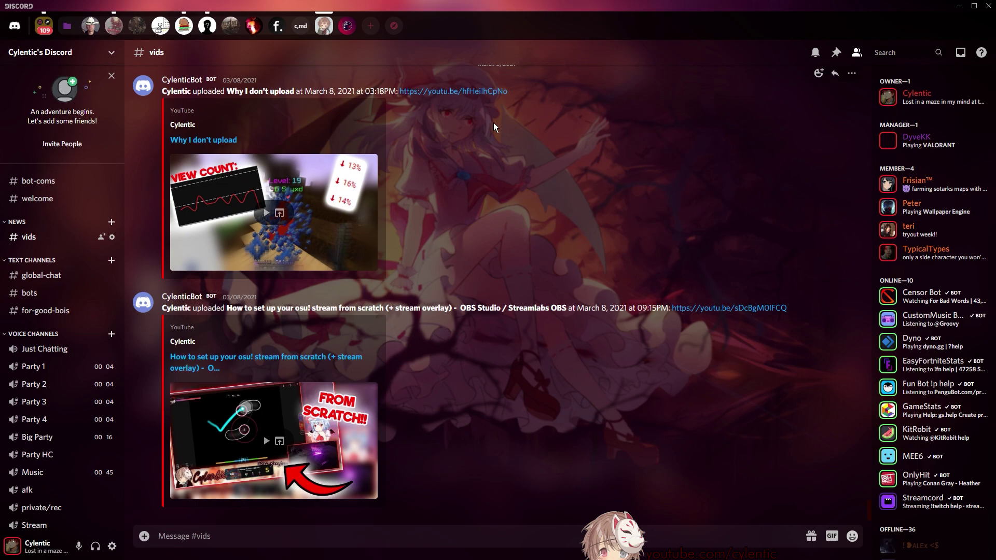
# Take the Discord window out of its maximized state, reposition it over the browser and make it slightly taller
pyautogui.click(974, 5)
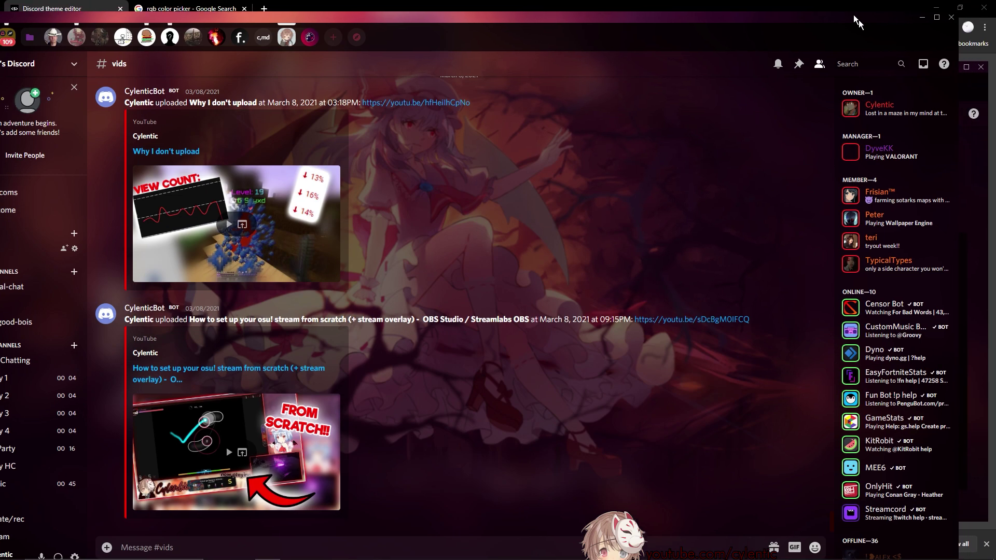
pyautogui.moveTo(964, 10); pyautogui.dragTo(715, 151)
pyautogui.moveTo(642, 151); pyautogui.dragTo(790, 20)
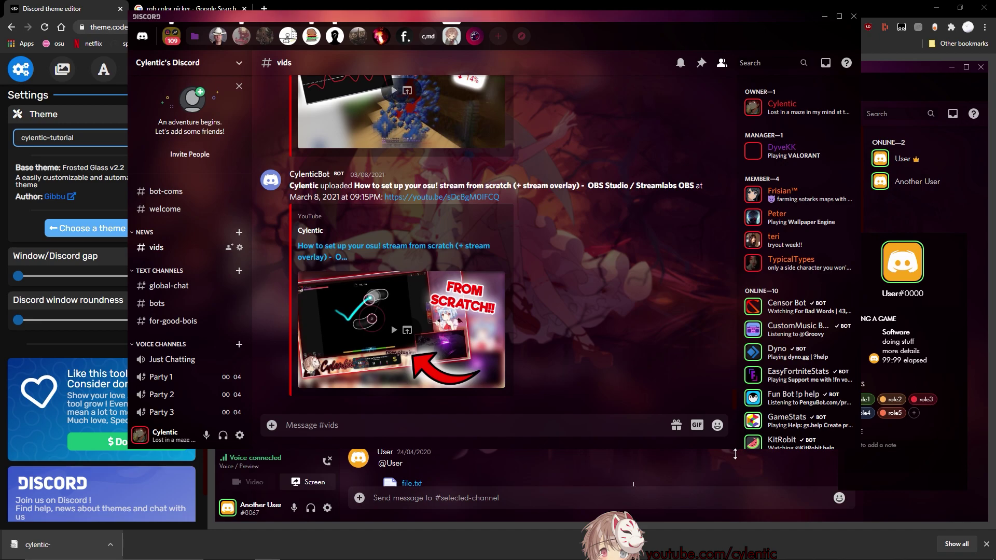
pyautogui.moveTo(733, 450); pyautogui.dragTo(727, 475)
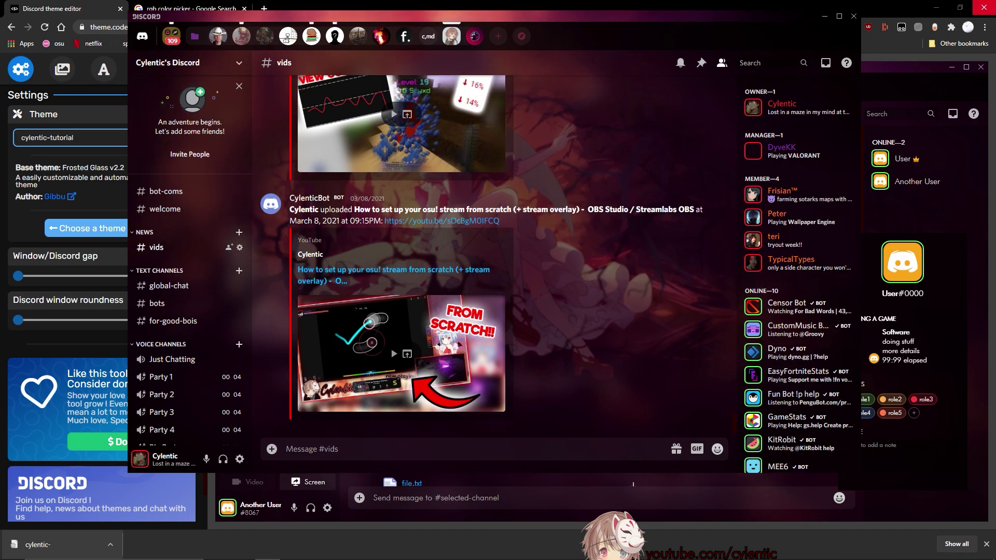
# Close the browser and both File Explorer windows, and center the Discord window on the desktop
pyautogui.click(985, 8)
pyautogui.moveTo(621, 30); pyautogui.dragTo(574, 87)
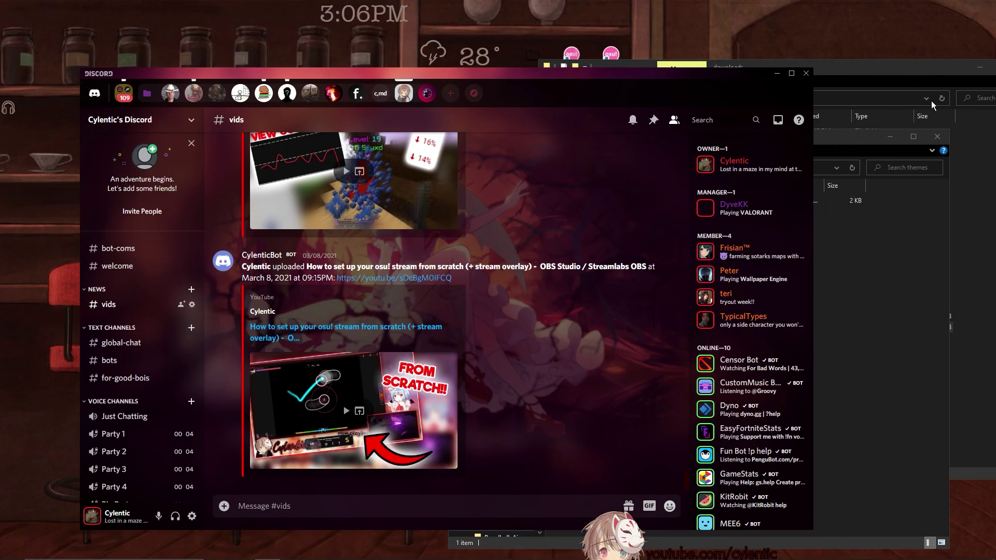
pyautogui.click(938, 136)
pyautogui.click(983, 76)
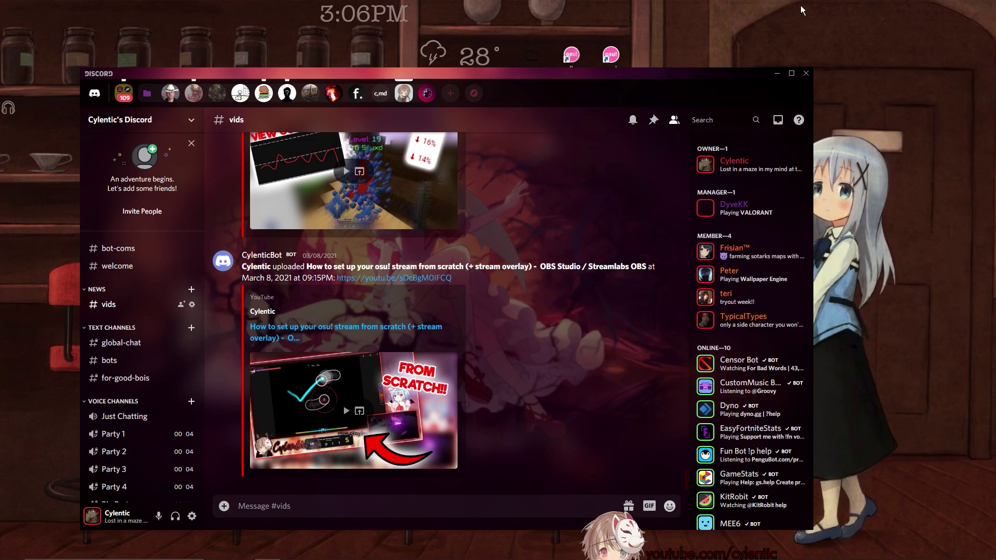
pyautogui.moveTo(600, 80); pyautogui.dragTo(662, 49)
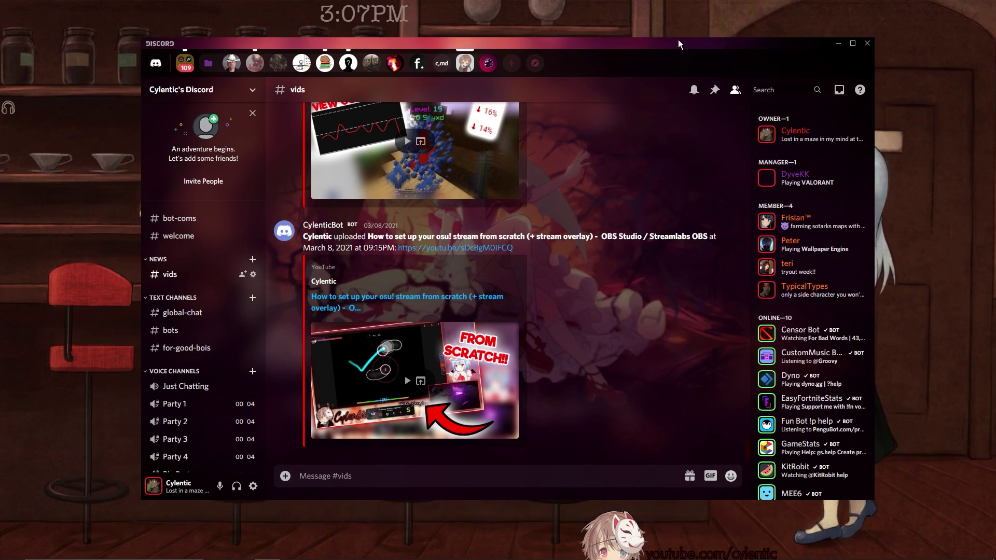
# Open the global-chat channel to view the theme there
pyautogui.click(209, 322)
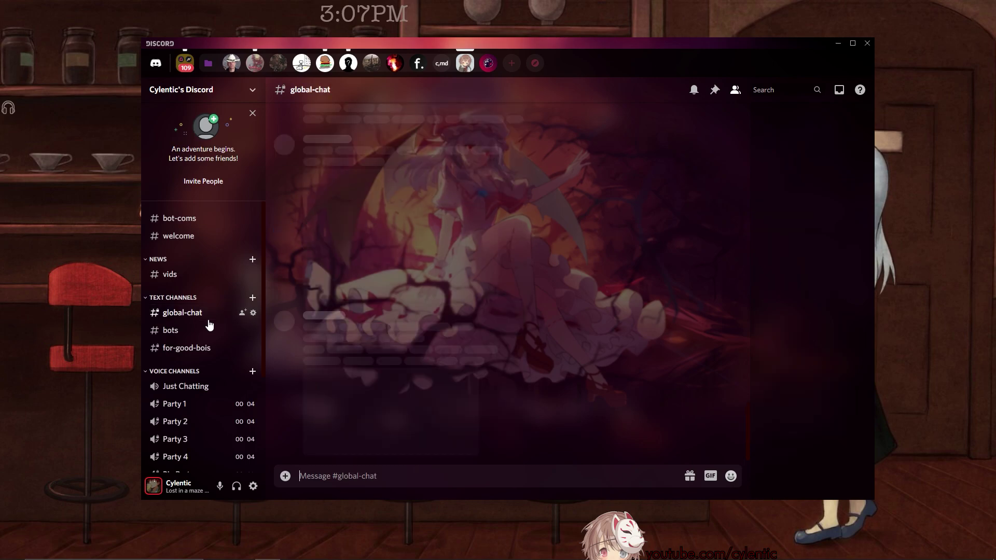